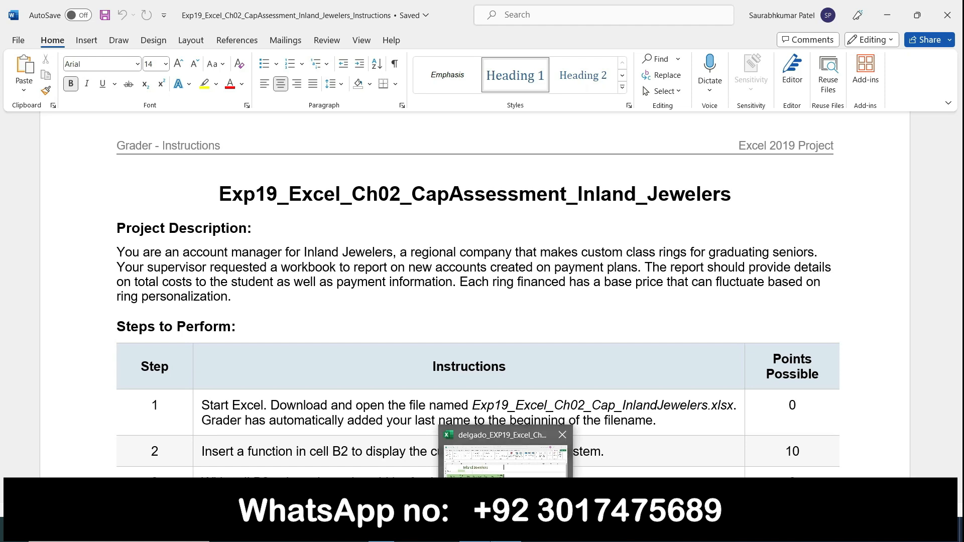
# Highlight in yellow the document title and the first sentence of the Project Description from "account manager" through "graduating senior"
pyautogui.click(397, 380)
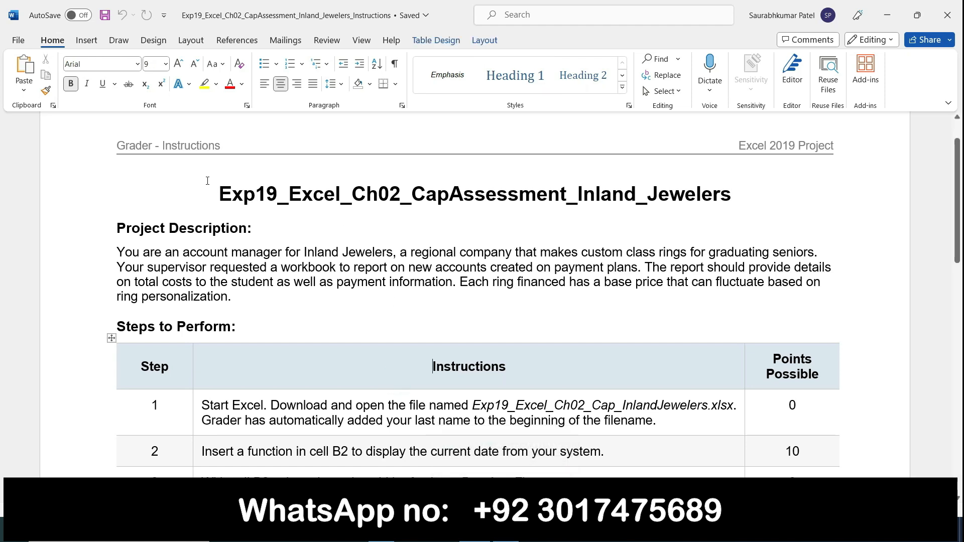
pyautogui.moveTo(221, 184); pyautogui.dragTo(743, 195)
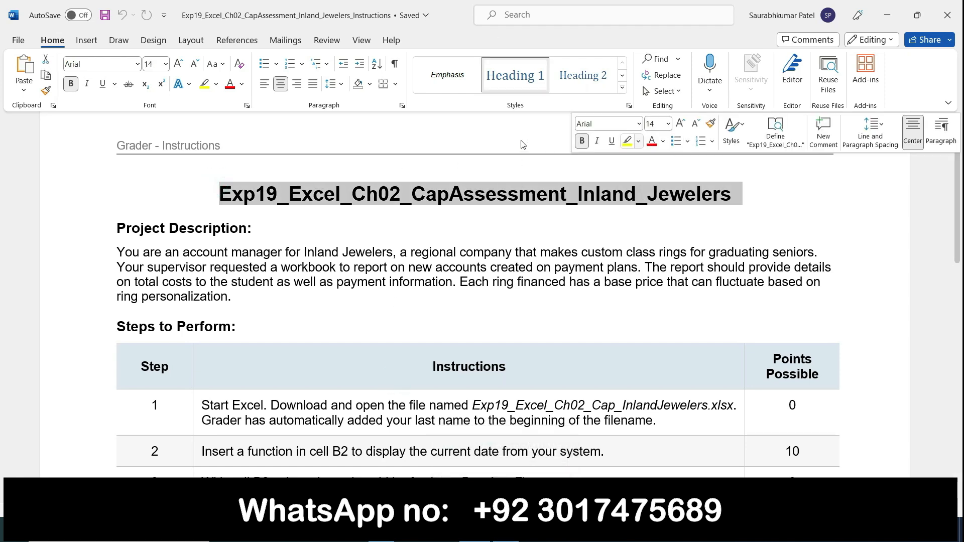
pyautogui.click(627, 141)
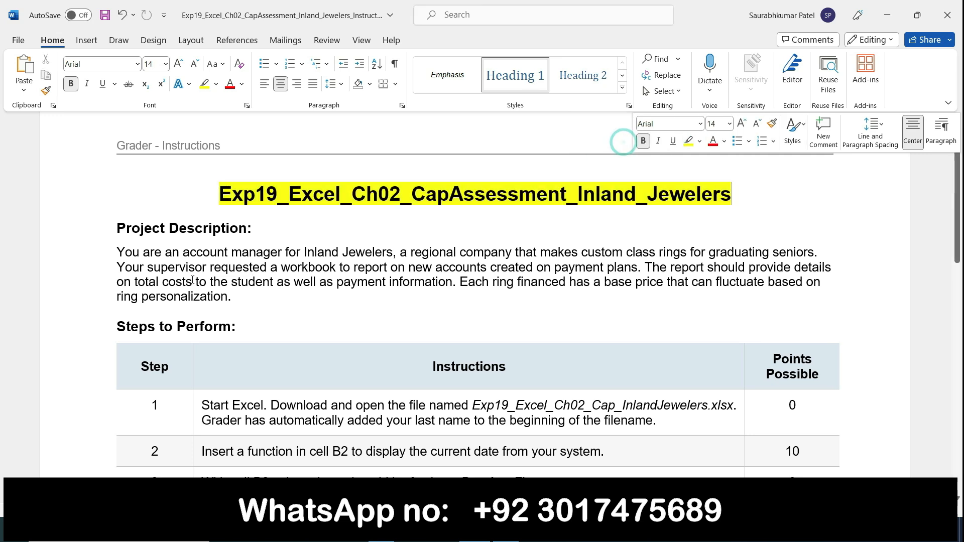
pyautogui.click(169, 251)
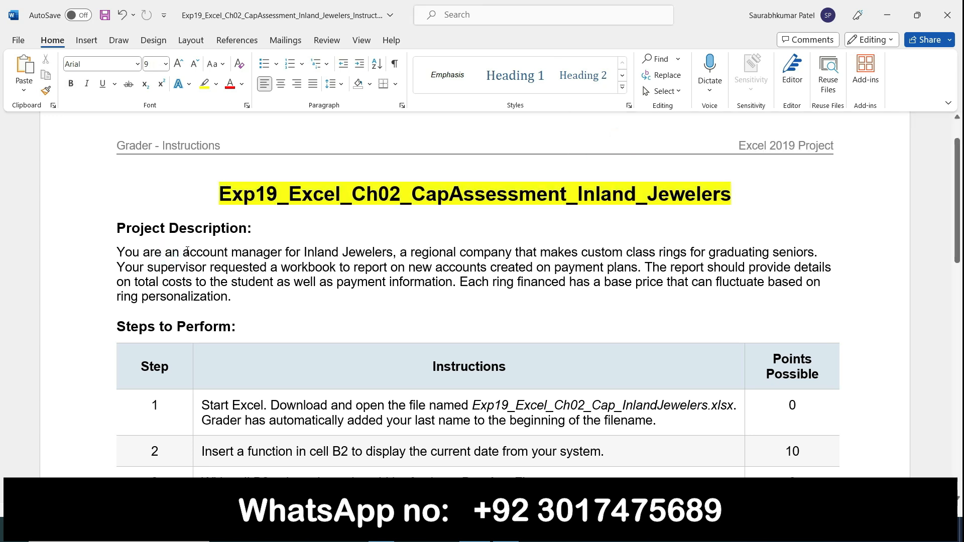
pyautogui.moveTo(187, 248); pyautogui.dragTo(808, 251)
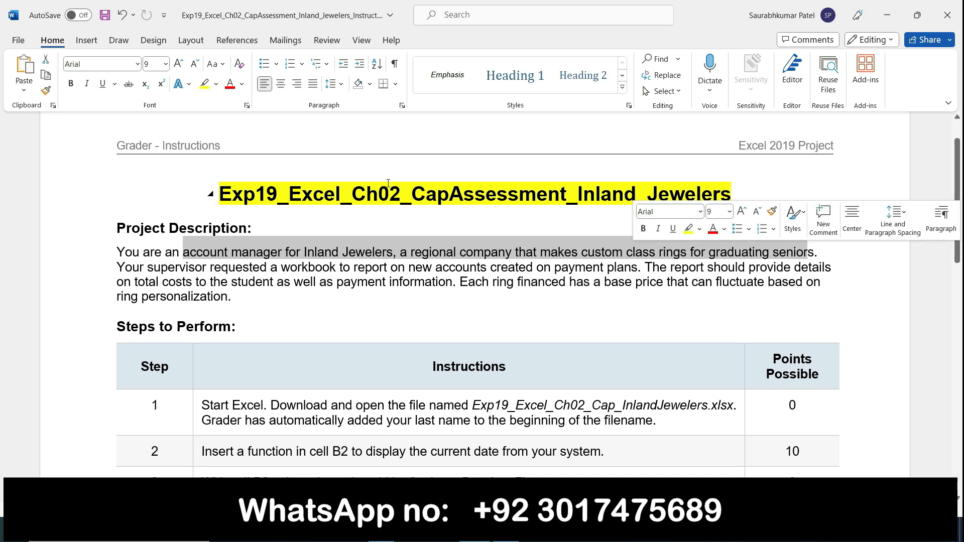
pyautogui.click(203, 84)
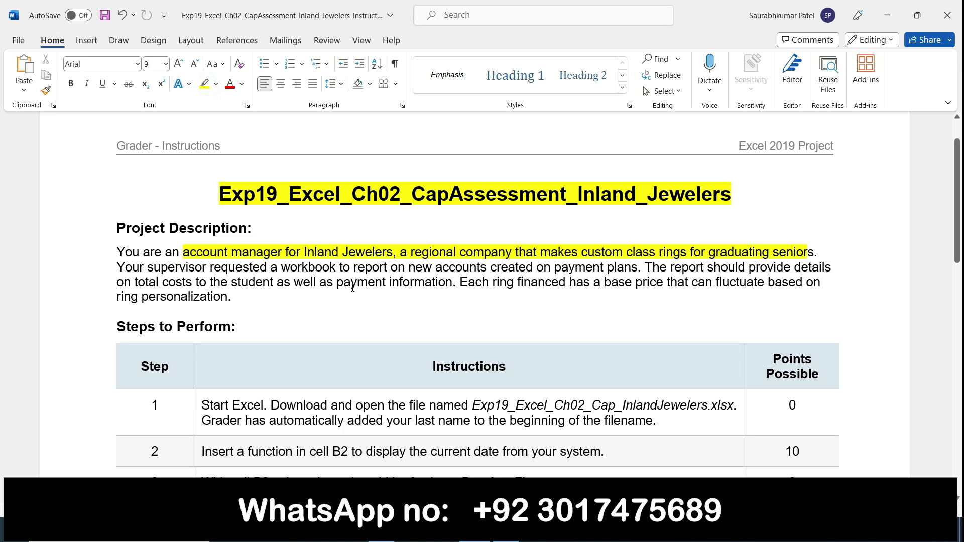
# Highlight in yellow "new accounts created on payment plans" and "total costs to the student as well as payment information" in the Project Description
pyautogui.moveTo(416, 268); pyautogui.dragTo(623, 271)
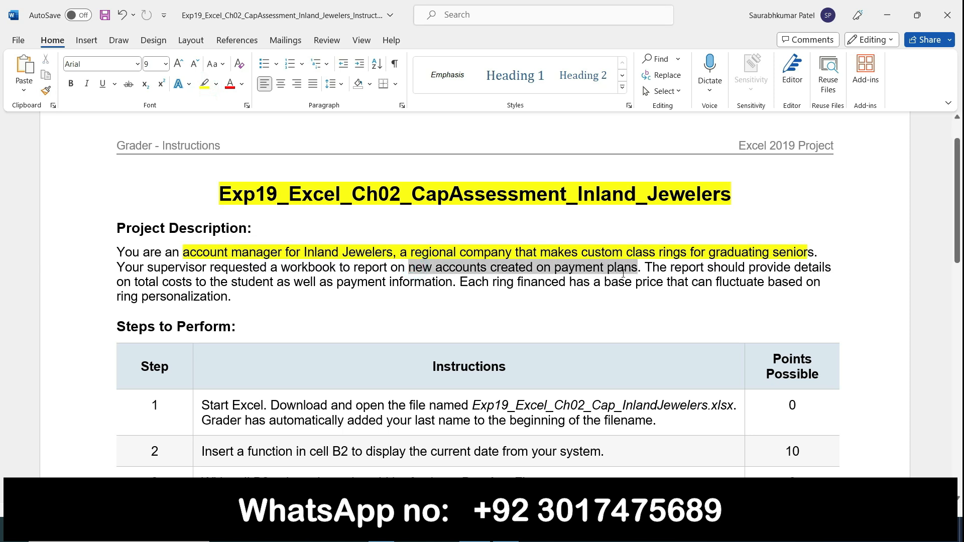
pyautogui.click(649, 258)
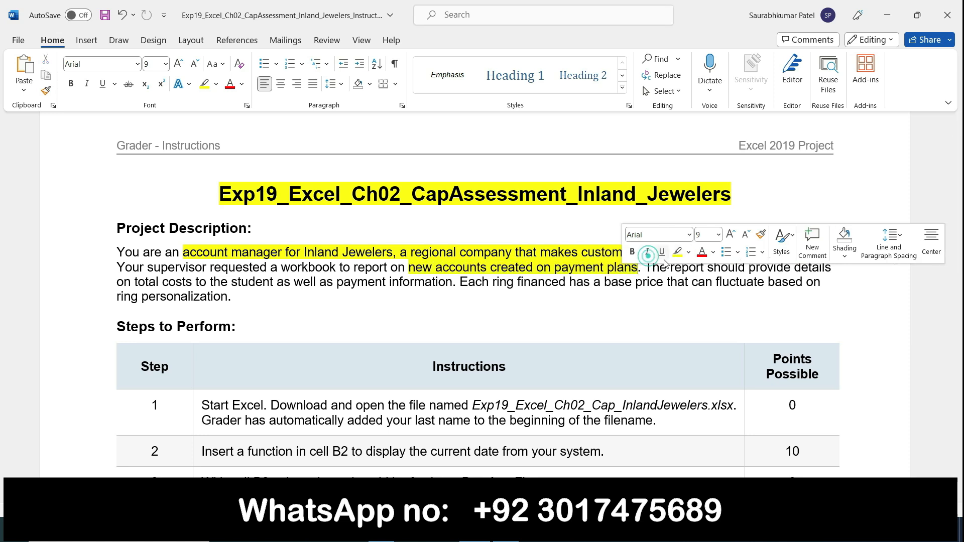
pyautogui.click(765, 296)
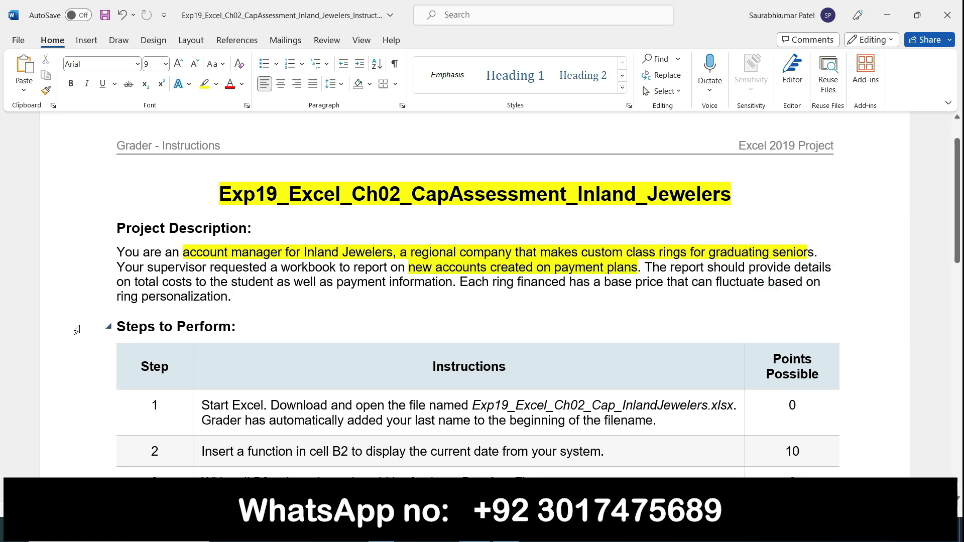
pyautogui.moveTo(160, 282); pyautogui.dragTo(426, 289)
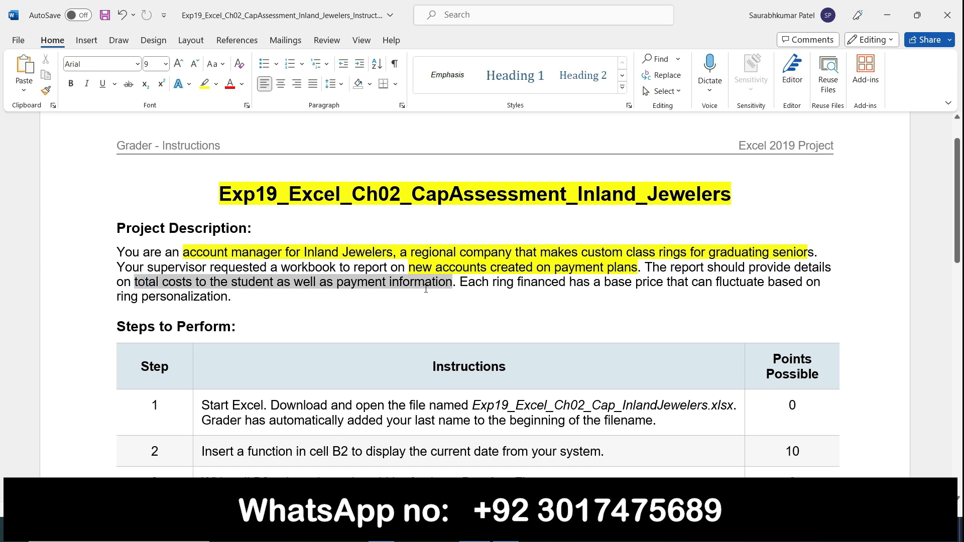
pyautogui.click(480, 267)
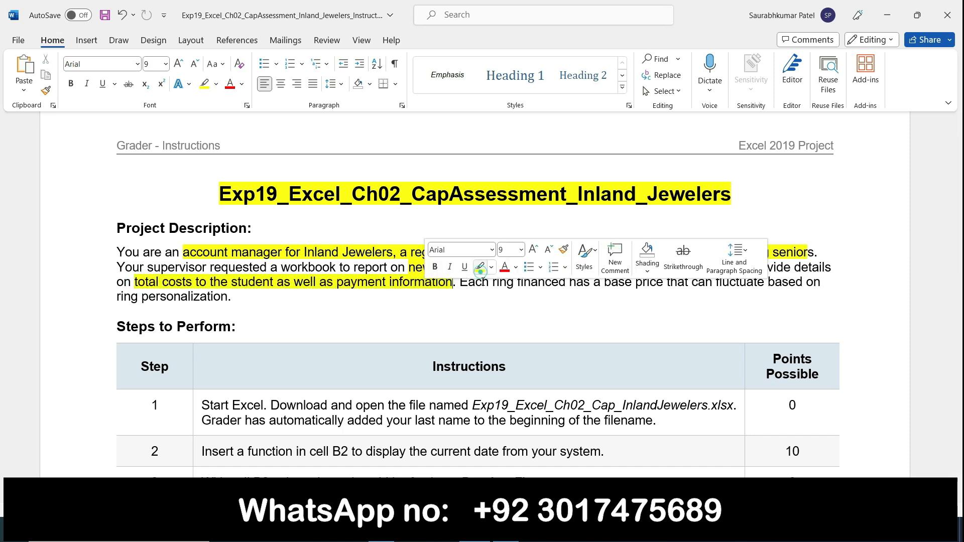
pyautogui.click(493, 300)
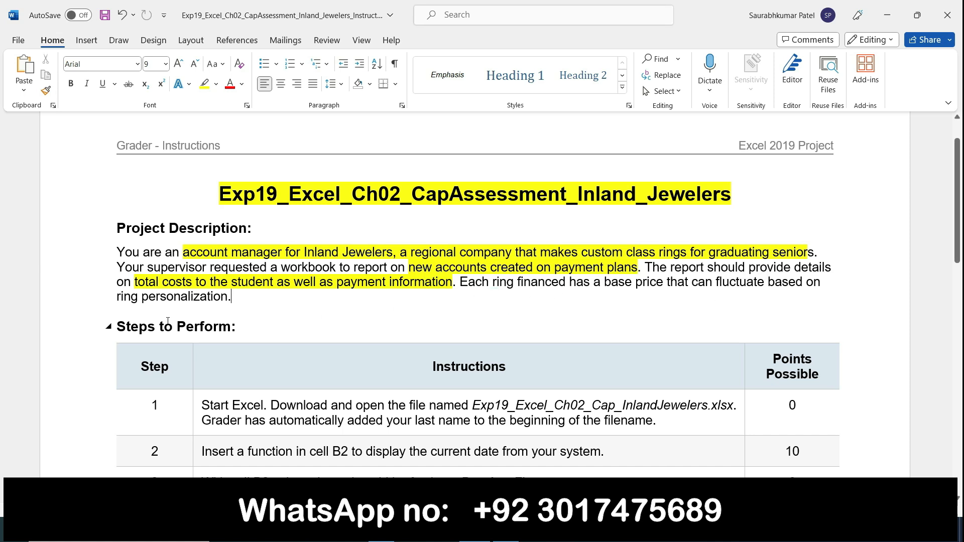
# Make the step 1 instruction about opening the Excel file bold and highlight it in yellow
pyautogui.moveTo(958, 229); pyautogui.dragTo(959, 250)
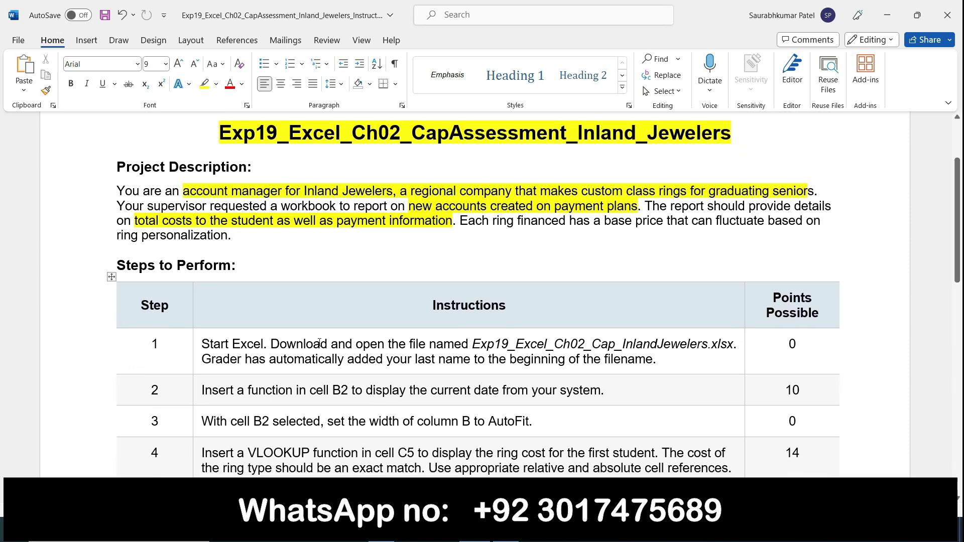
pyautogui.moveTo(473, 344); pyautogui.dragTo(734, 355)
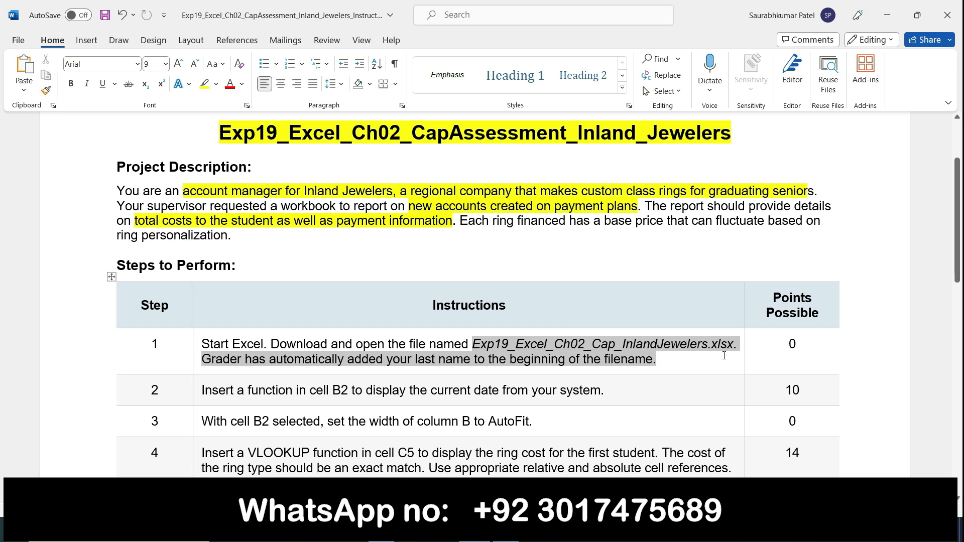
pyautogui.click(671, 359)
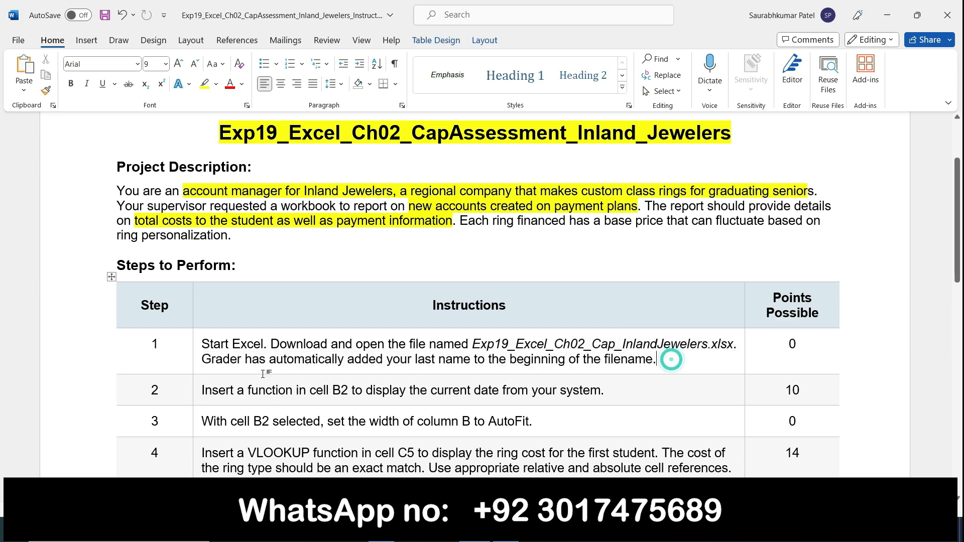
pyautogui.click(197, 349)
pyautogui.click(206, 325)
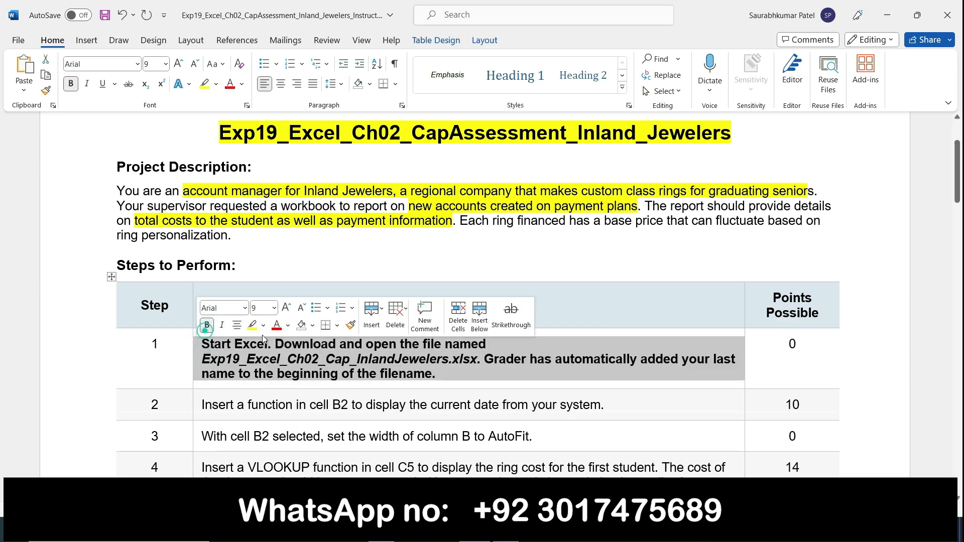
pyautogui.click(252, 325)
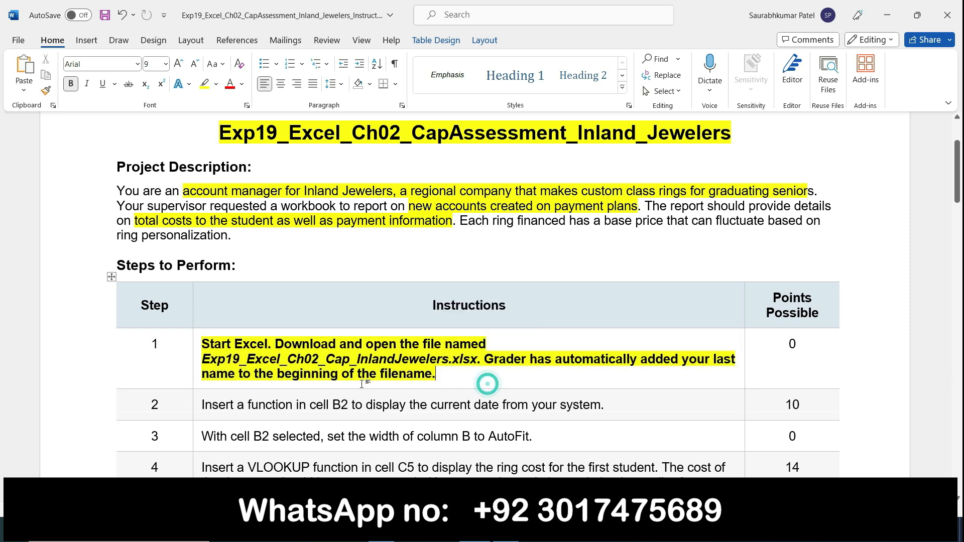
# Glance at the Inland Jewelers workbook in Excel, and remove the bold and yellow highlight from the step 1 instruction in Word
pyautogui.hotkey('alt', 'Tab')
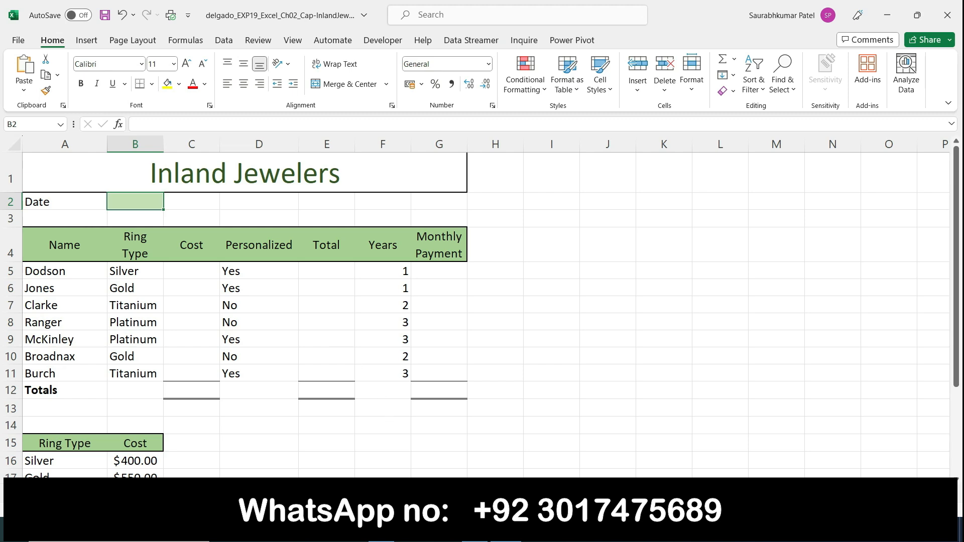
pyautogui.hotkey('alt', 'Tab')
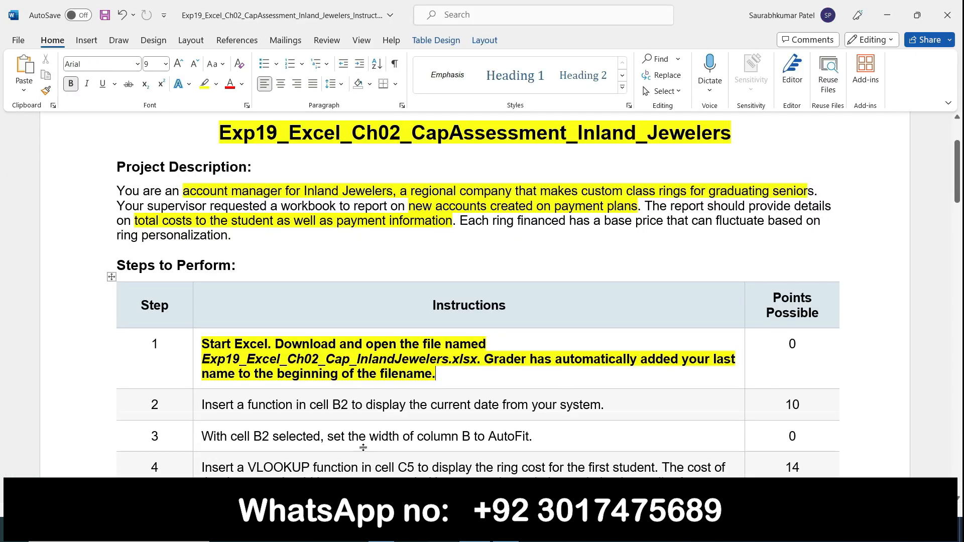
pyautogui.click(193, 350)
pyautogui.click(208, 327)
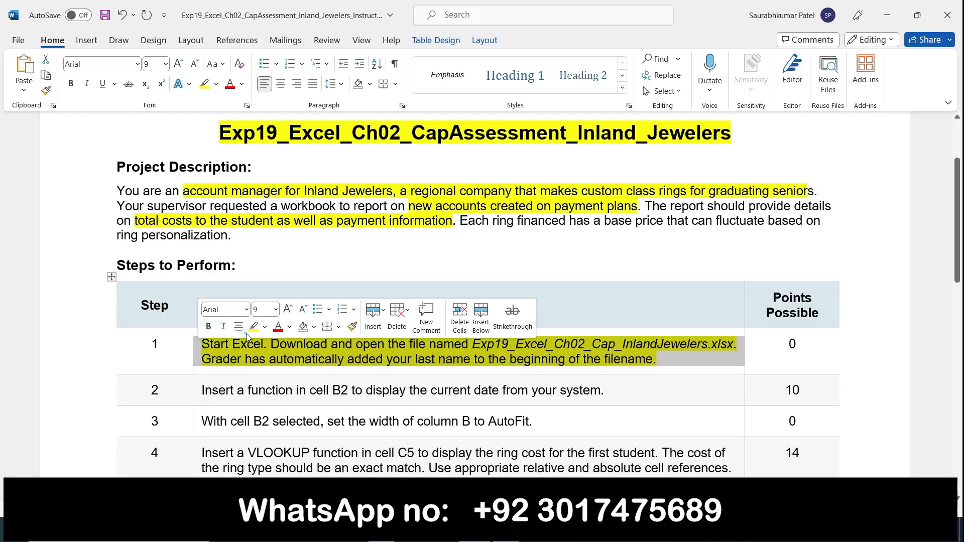
pyautogui.click(239, 327)
pyautogui.click(242, 329)
pyautogui.click(254, 328)
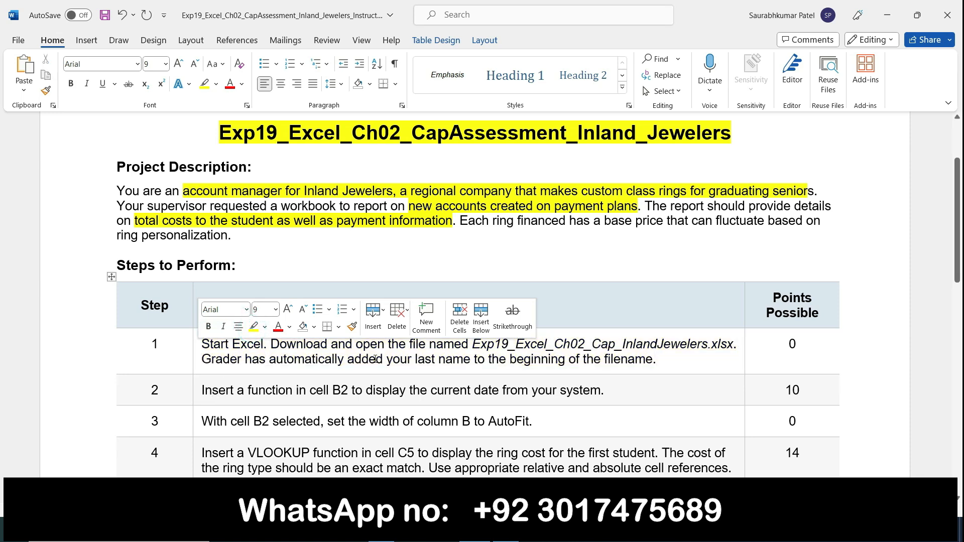
# Make the step 2 instruction about the current date function bold and highlight it in yellow
pyautogui.moveTo(956, 251); pyautogui.dragTo(954, 307)
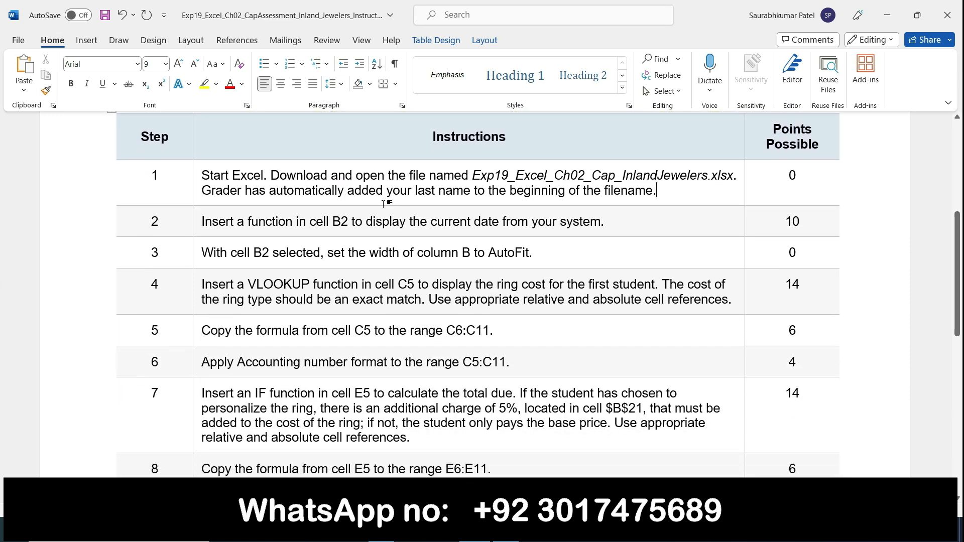
pyautogui.tripleClick(207, 228)
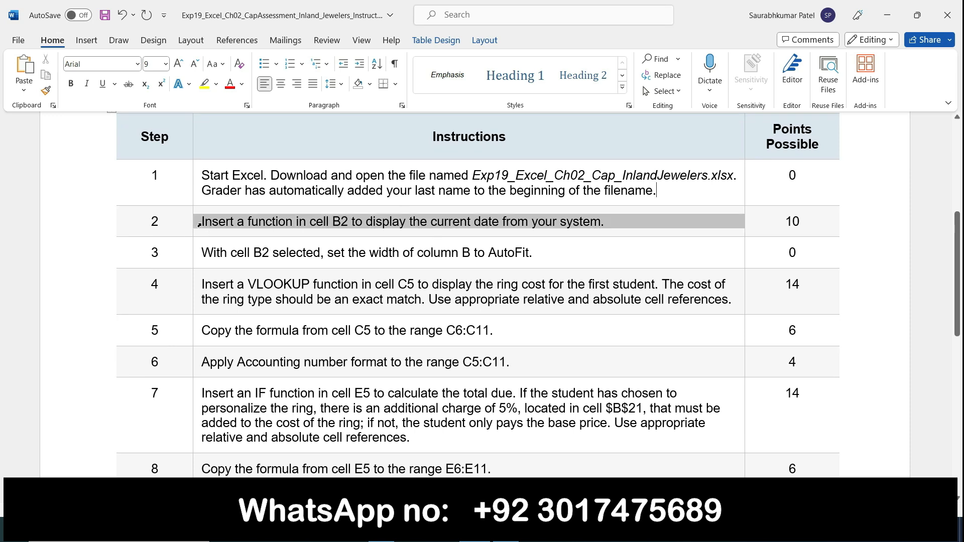
pyautogui.click(210, 203)
pyautogui.click(256, 203)
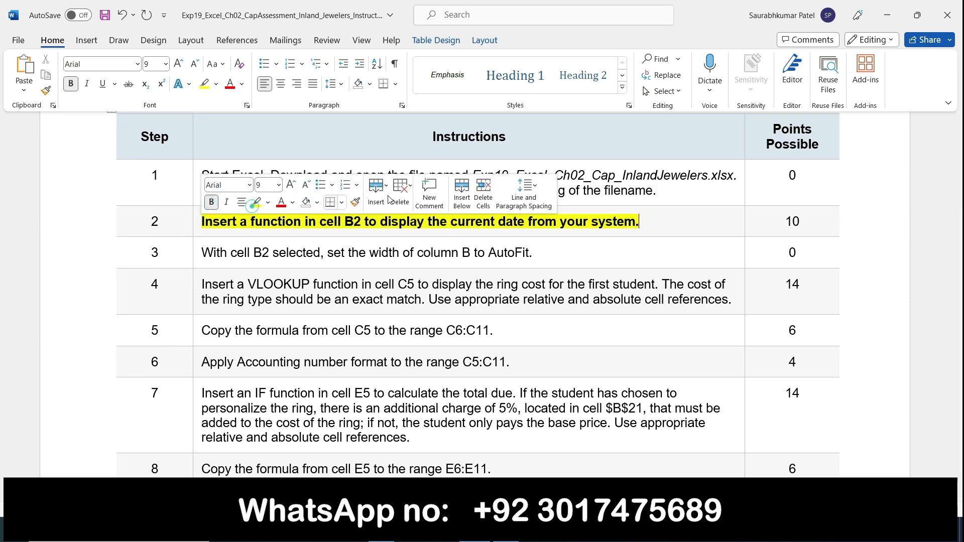
pyautogui.click(676, 212)
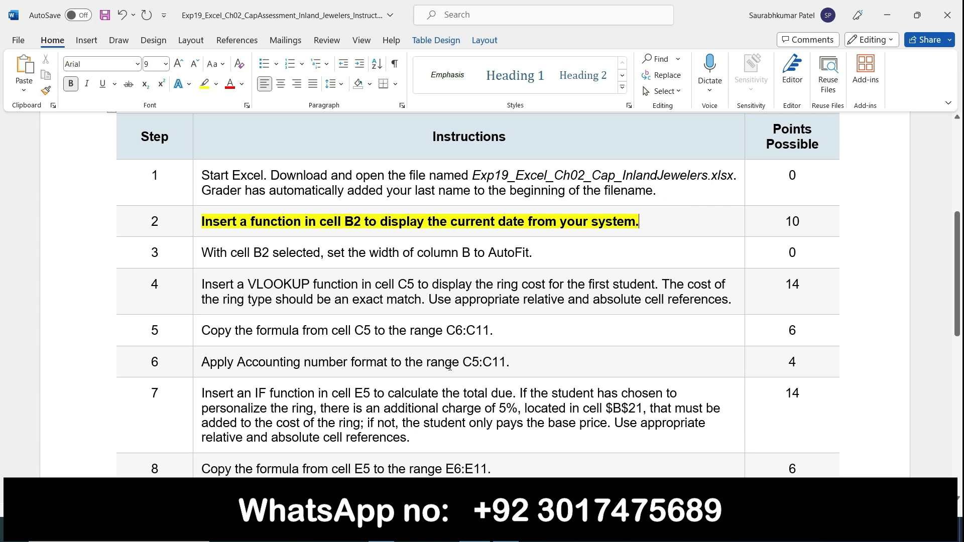
# Switch to the Inland Jewelers workbook in Excel and enter the formula =NOW() in cell B2
pyautogui.hotkey('alt', 'Tab')
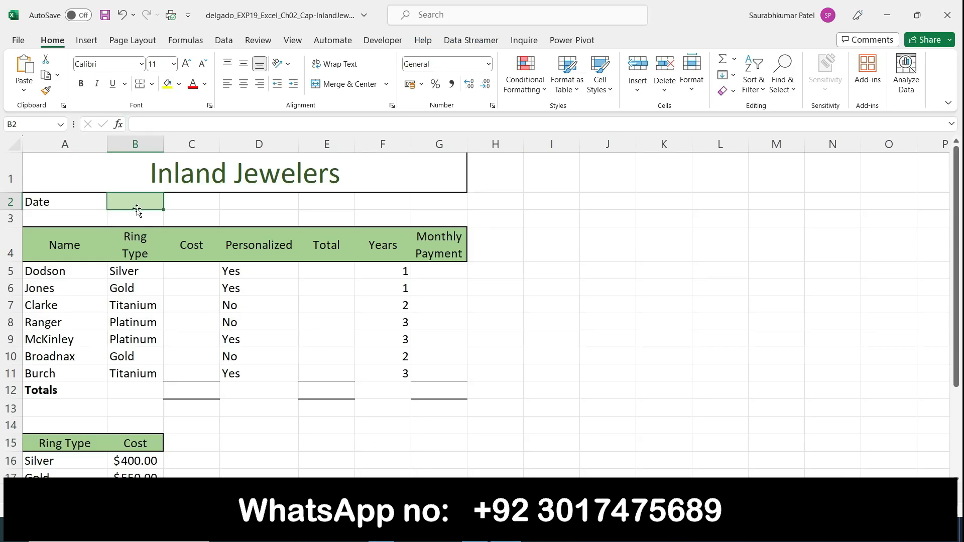
pyautogui.hotkey('alt', 'Tab')
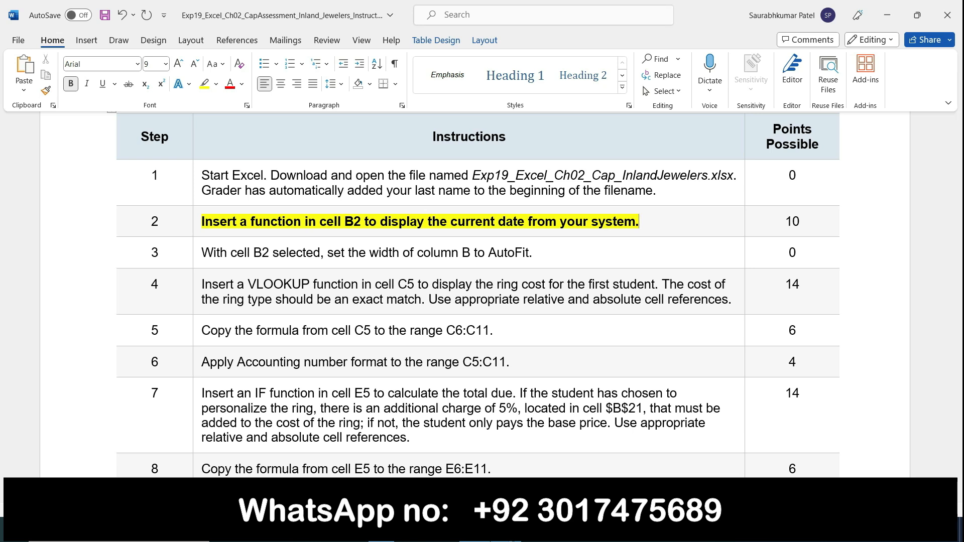
pyautogui.hotkey('alt', 'Tab')
pyautogui.write('=')
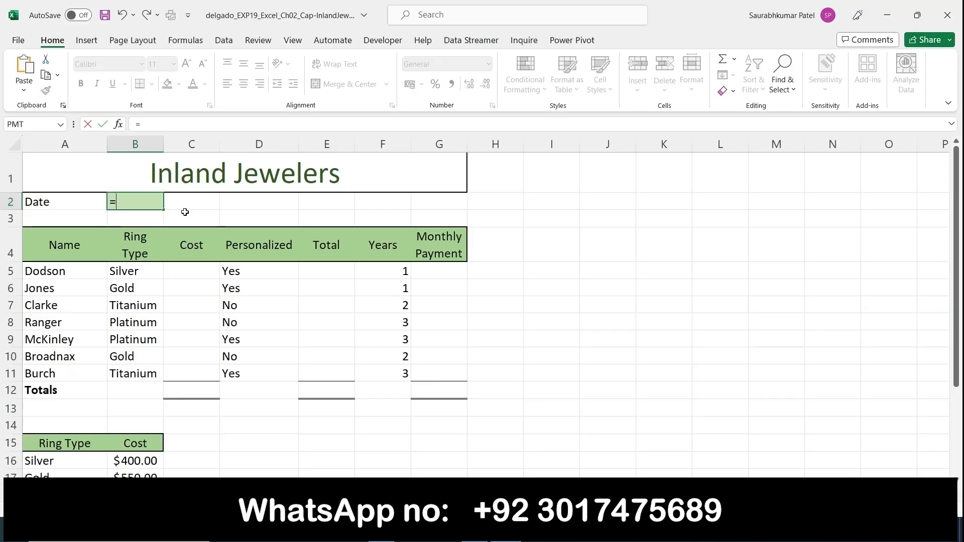
pyautogui.write('now')
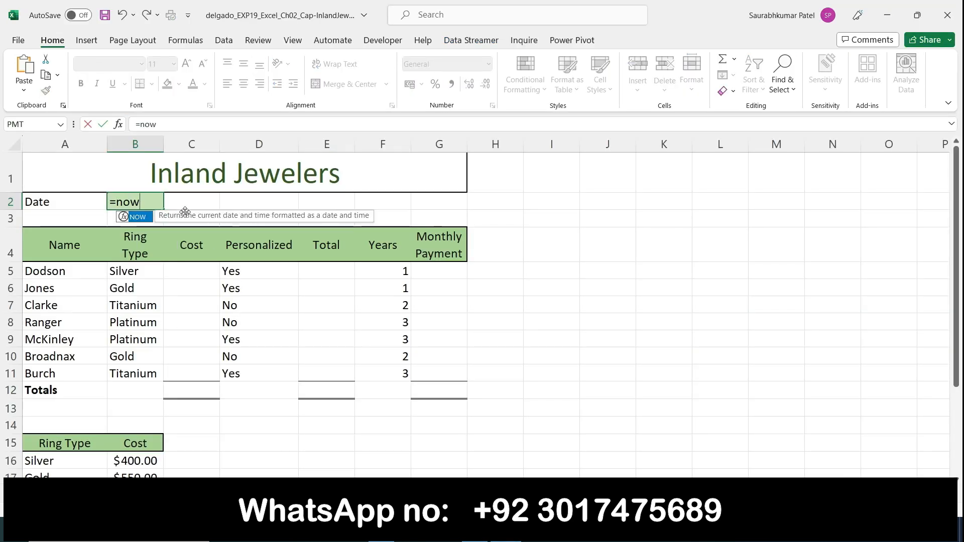
pyautogui.write('()')
pyautogui.press('Return')
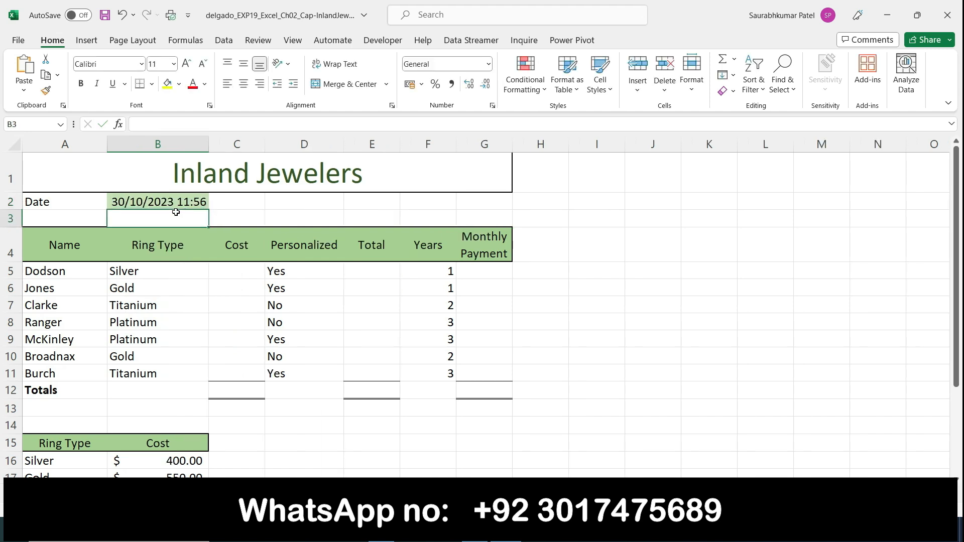
# Return to the Word instructions and remove the bold and yellow highlight from the step 2 instruction
pyautogui.hotkey('alt', 'Tab')
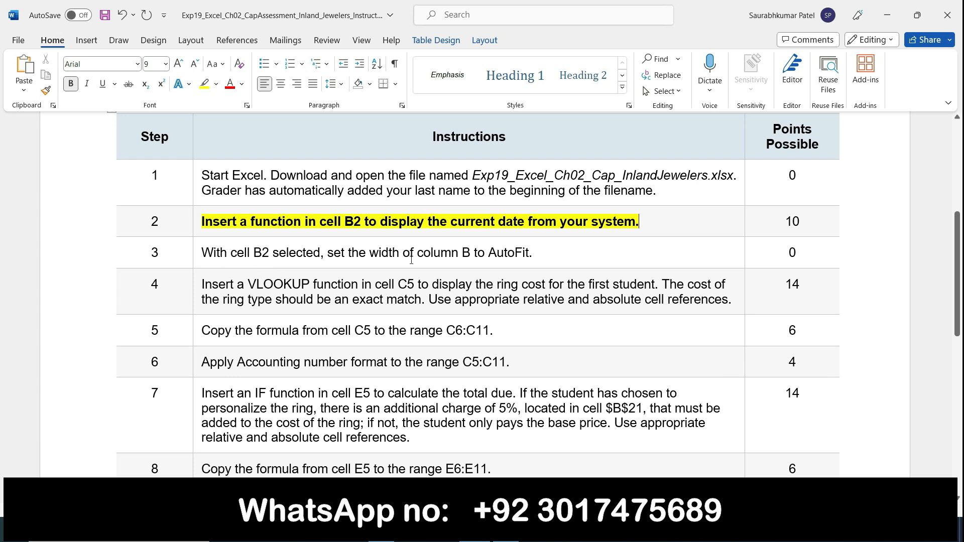
pyautogui.click(196, 222)
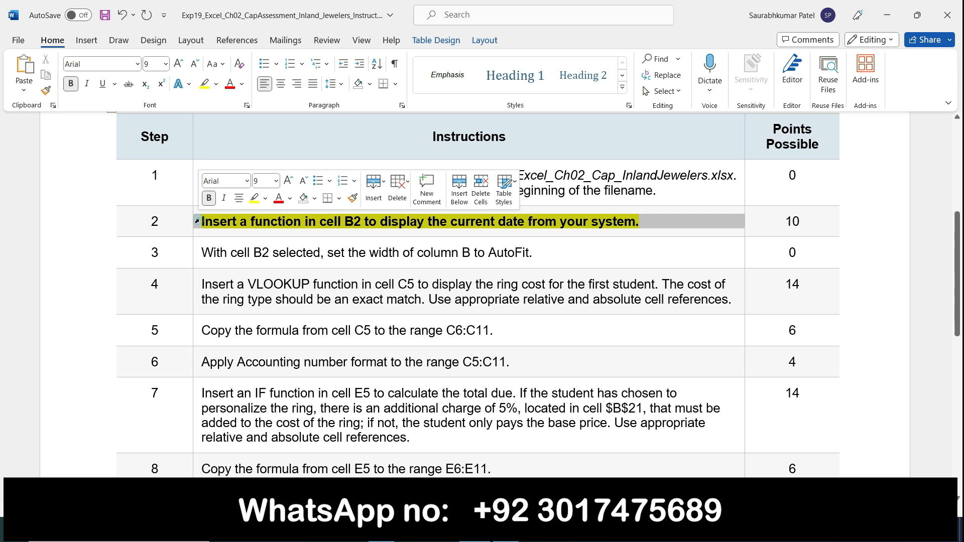
pyautogui.click(255, 199)
# Make the step 3 instruction about AutoFit for column B bold with yellow highlight, and switch to the Excel workbook
pyautogui.click(197, 254)
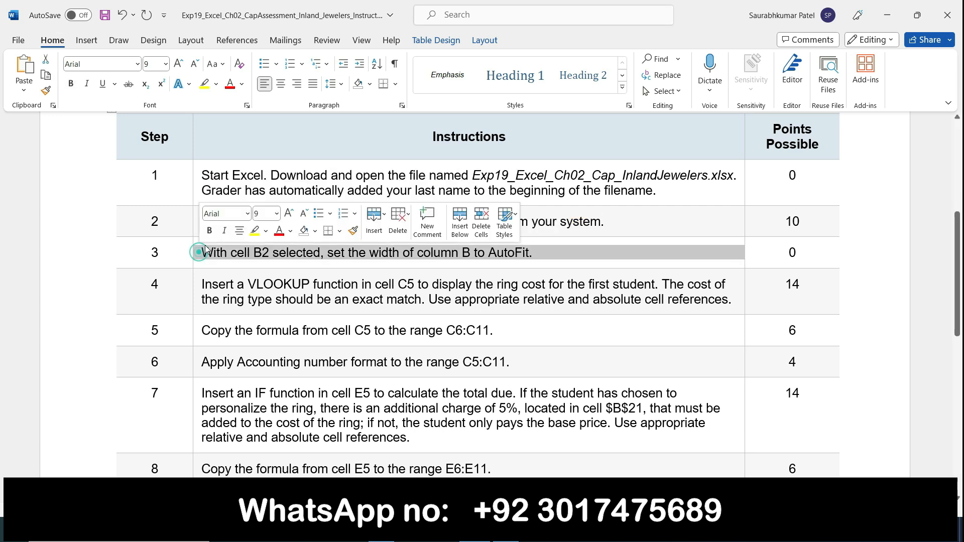
pyautogui.click(209, 230)
pyautogui.click(254, 231)
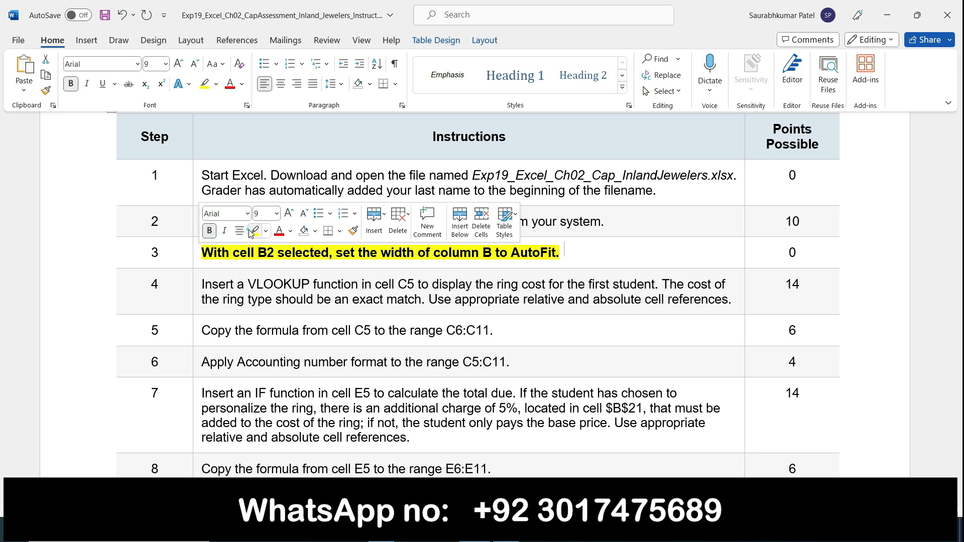
pyautogui.click(322, 254)
pyautogui.click(475, 531)
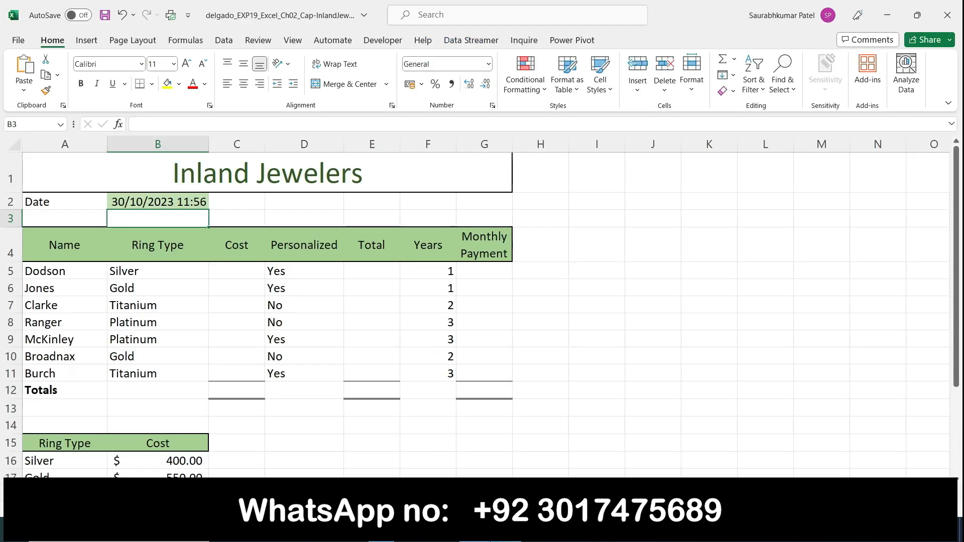
# With cell B2 selected, AutoFit the width of column B
pyautogui.click(179, 202)
pyautogui.click(179, 202)
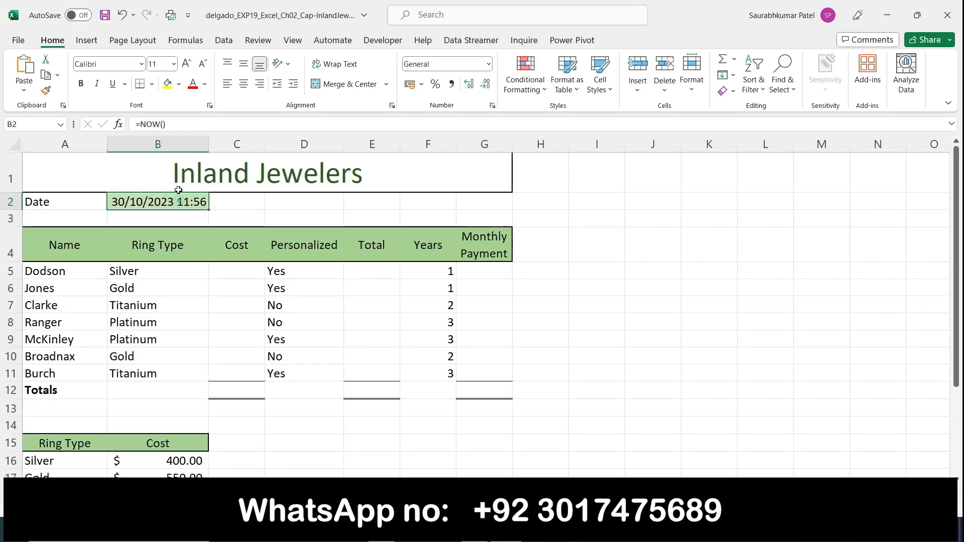
pyautogui.click(207, 131)
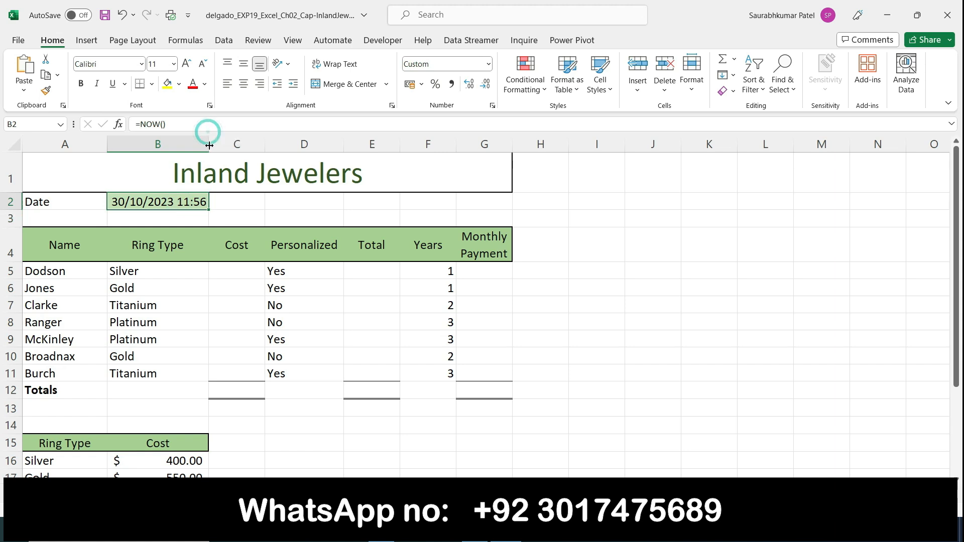
pyautogui.doubleClick(209, 145)
# Return to the Word instructions and remove the bold and yellow highlight from the step 3 instruction
pyautogui.click(475, 532)
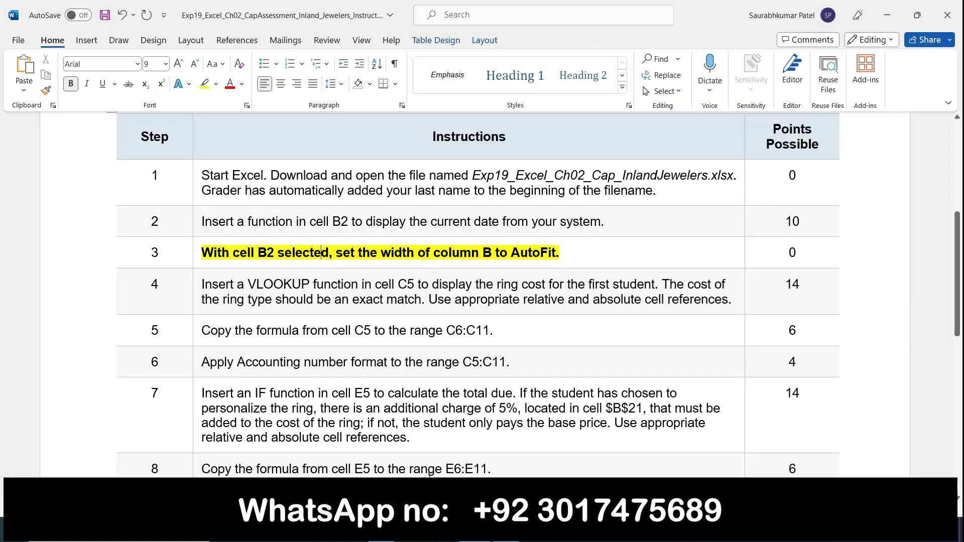
pyautogui.click(199, 263)
pyautogui.click(246, 241)
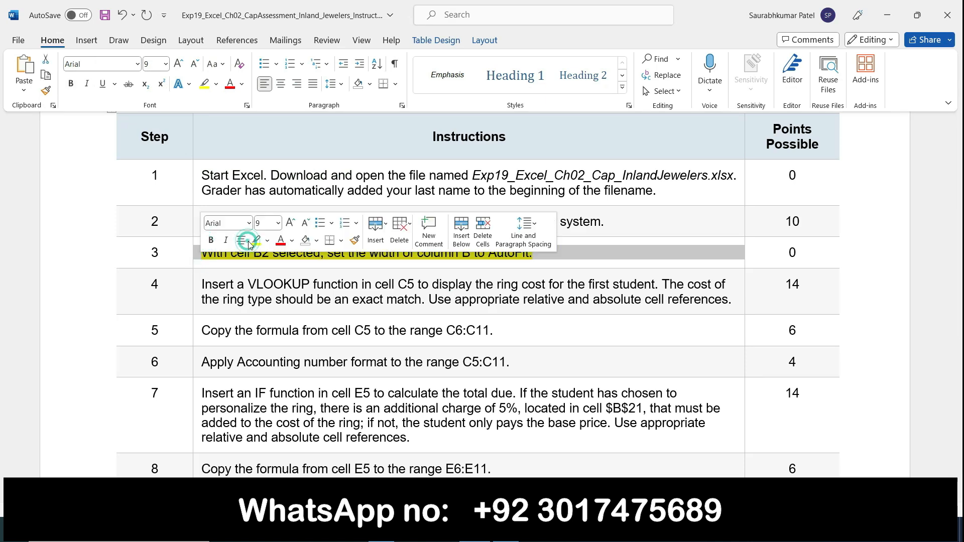
# Make the step 4 instruction about the VLOOKUP function in cell C5 bold with yellow highlight
pyautogui.click(199, 285)
pyautogui.click(206, 267)
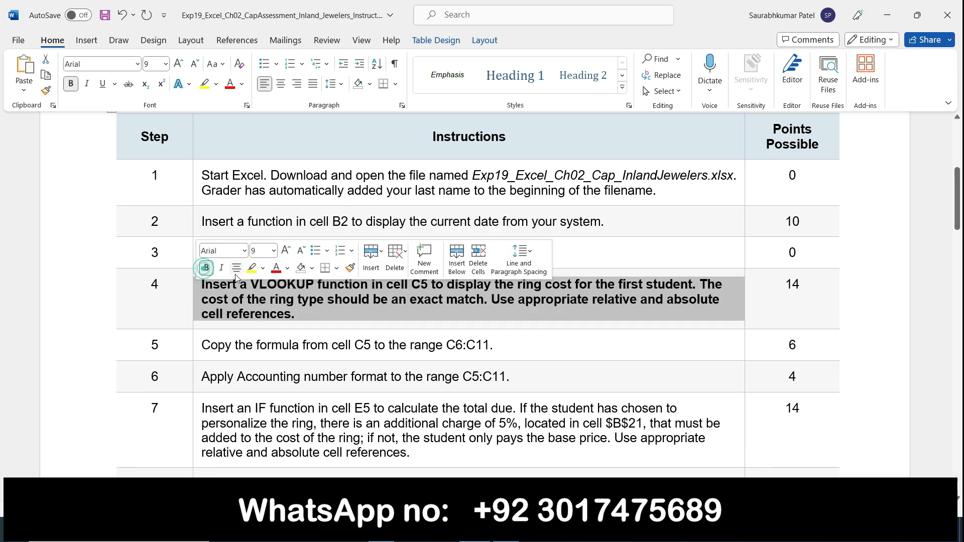
pyautogui.click(250, 267)
pyautogui.scroll(-5, 299, 316)
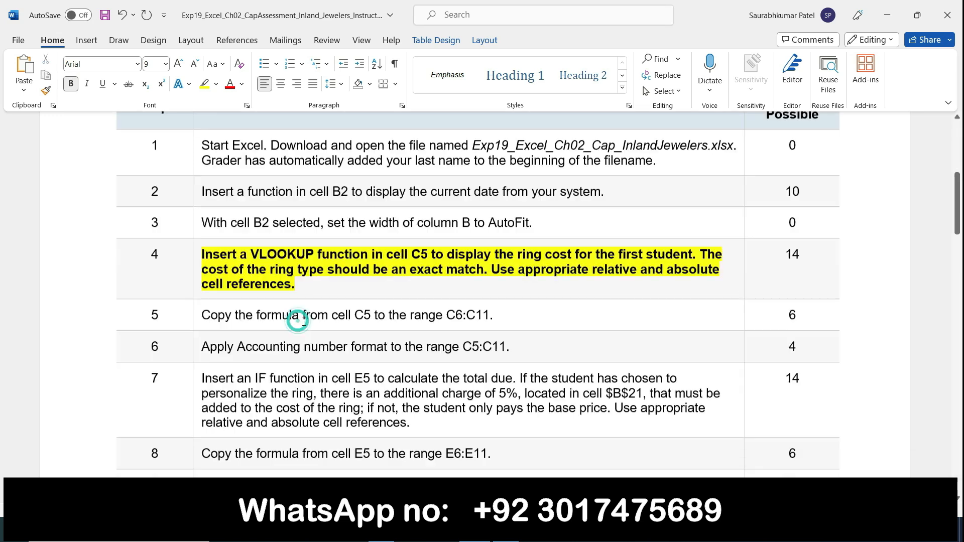
pyautogui.click(957, 120)
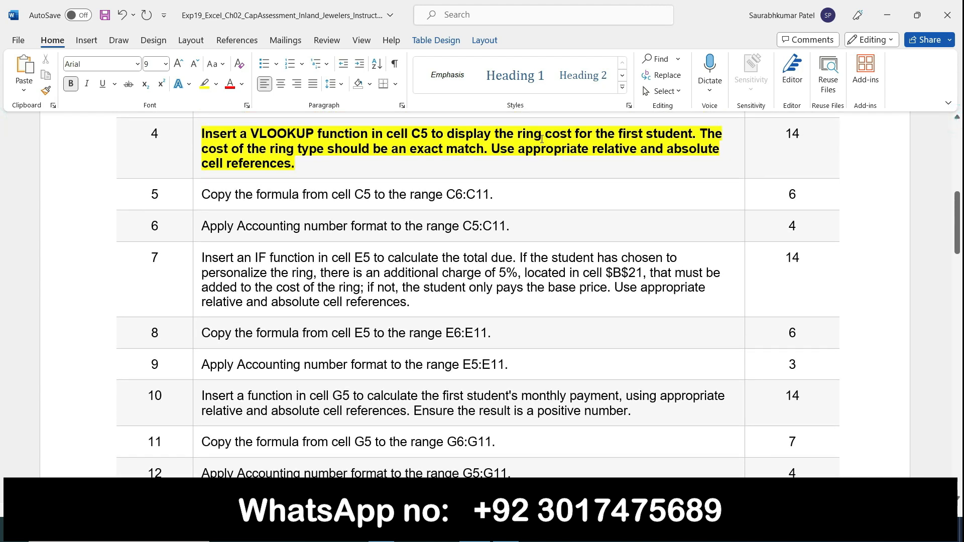
# Switch to the Excel workbook, rechecking the Word instructions as needed, and begin a VLOOKUP function in cell C5
pyautogui.moveTo(506, 537)
pyautogui.click(506, 449)
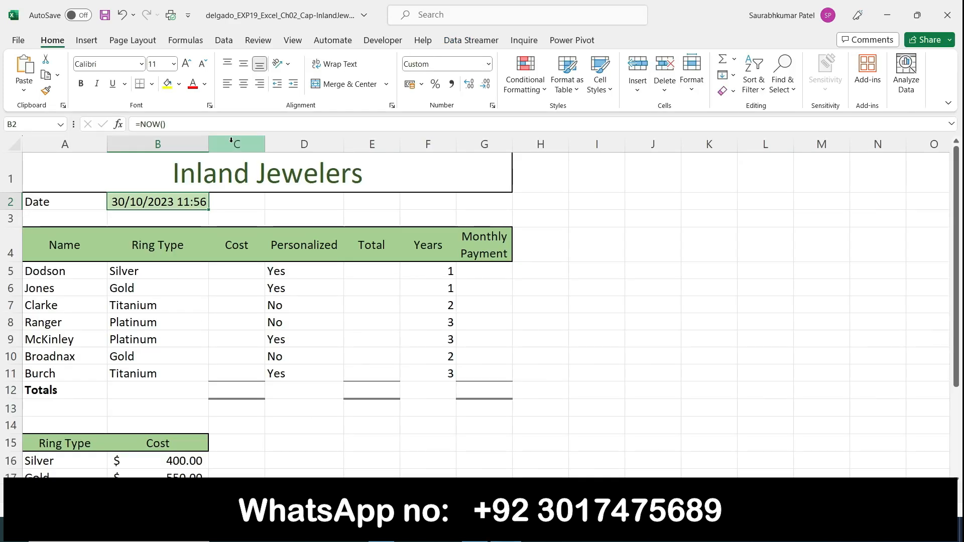
pyautogui.click(227, 273)
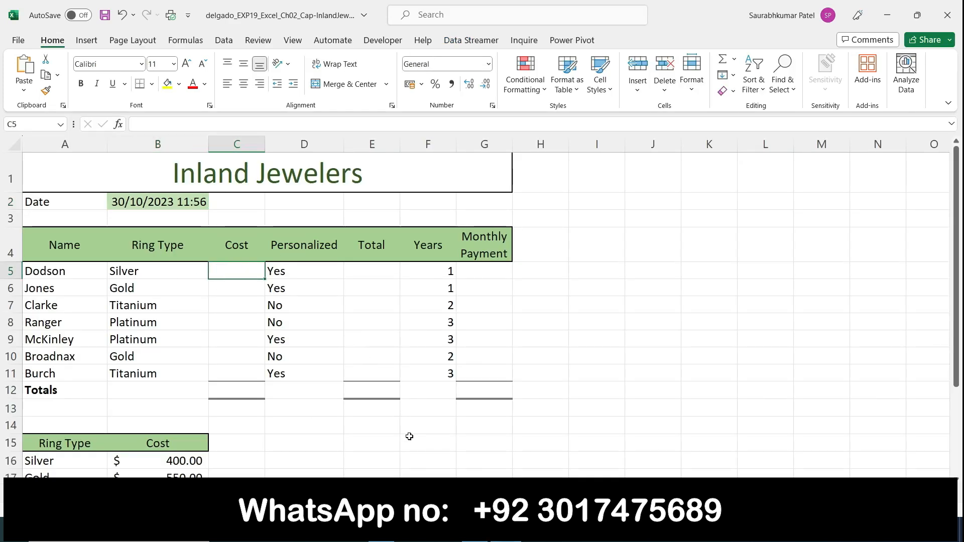
pyautogui.click(474, 535)
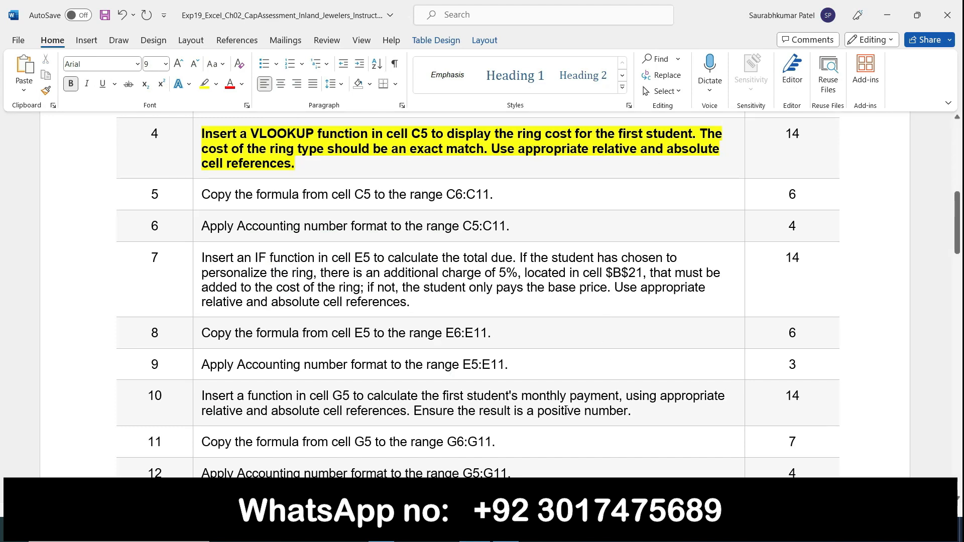
pyautogui.click(506, 535)
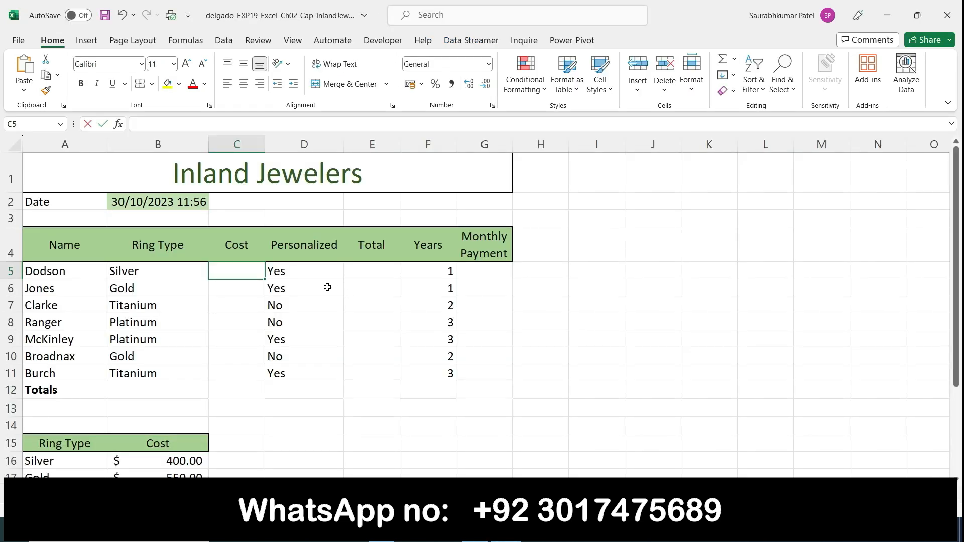
pyautogui.write('=vloo')
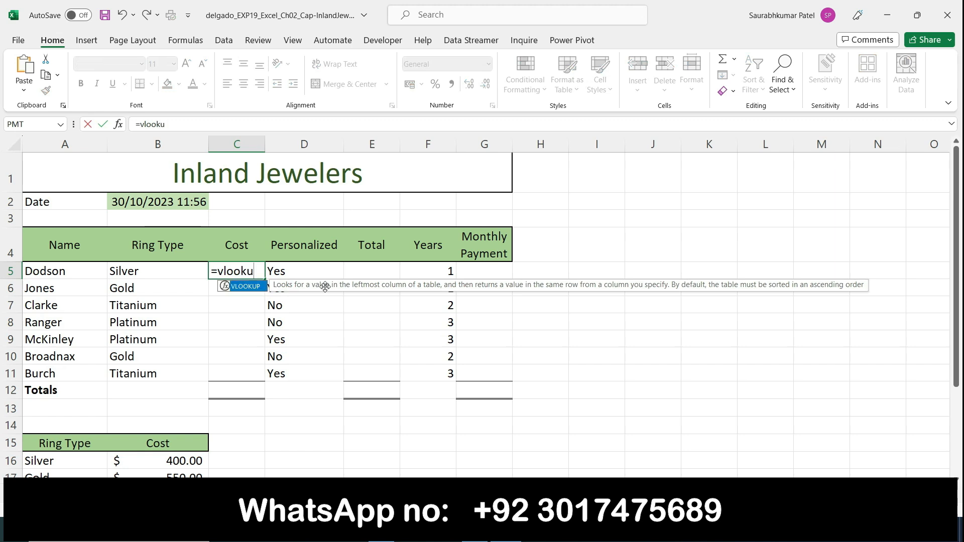
pyautogui.write('kup')
pyautogui.doubleClick(260, 288)
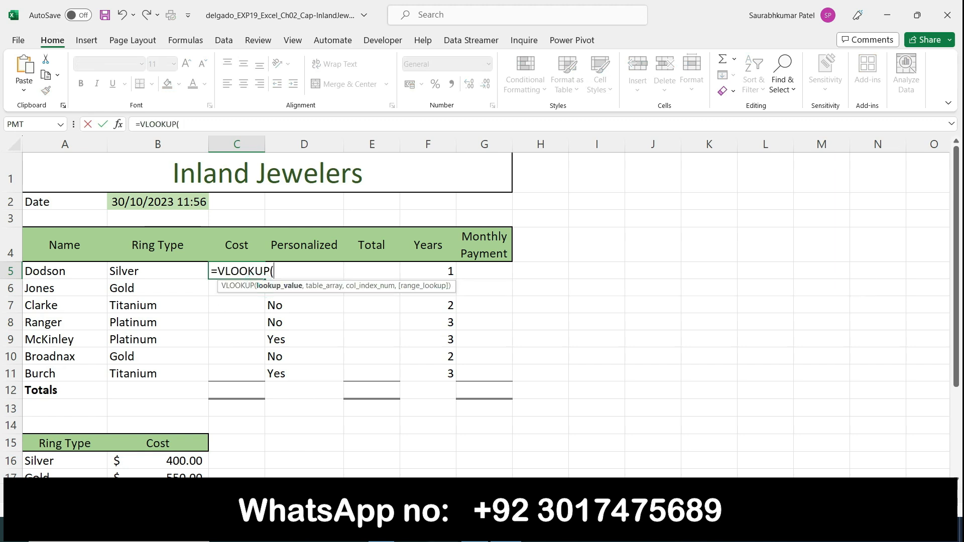
# Check the exact match requirement in Word, then open the VLOOKUP function arguments in Excel and set the lookup value to A5
pyautogui.click(475, 535)
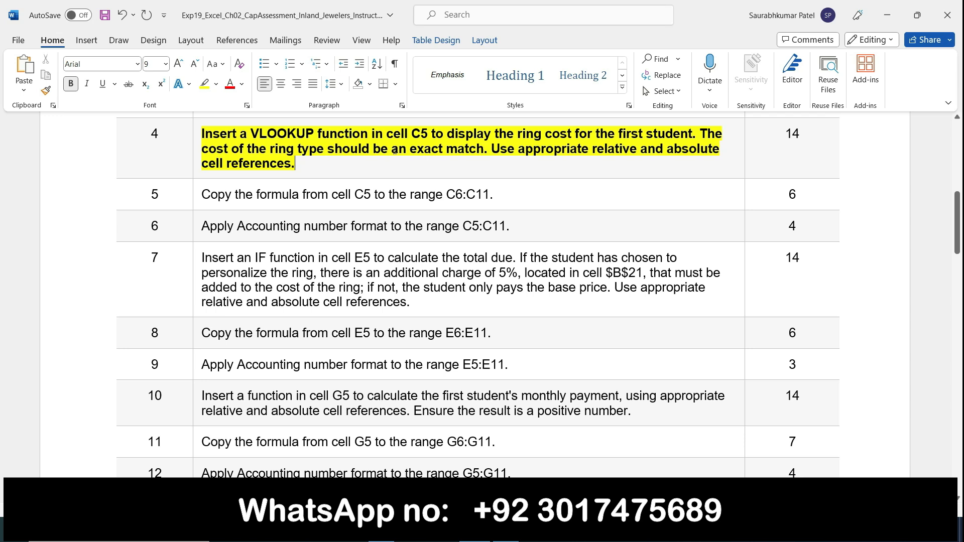
pyautogui.moveTo(394, 151); pyautogui.dragTo(474, 153)
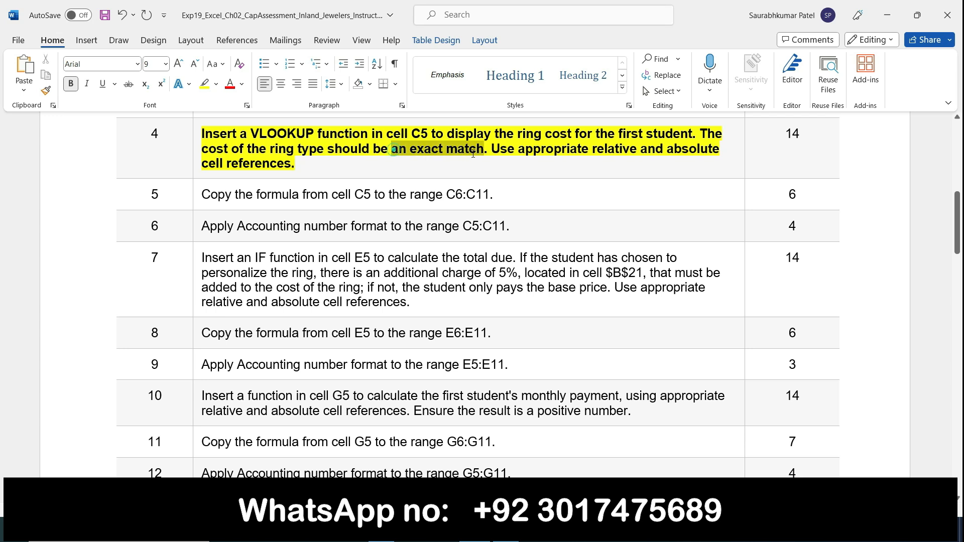
pyautogui.click(576, 159)
pyautogui.hotkey('alt', 'Tab')
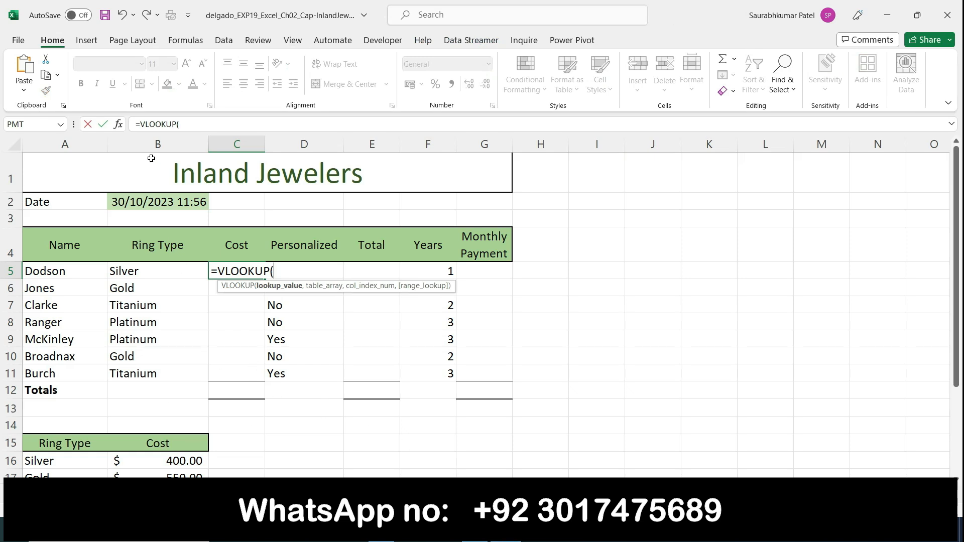
pyautogui.click(122, 127)
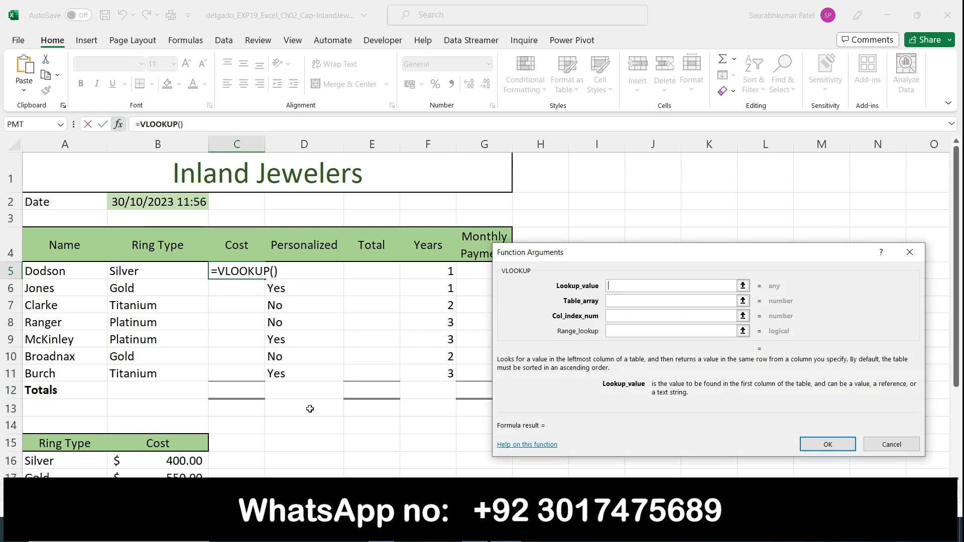
pyautogui.moveTo(957, 182); pyautogui.dragTo(960, 229)
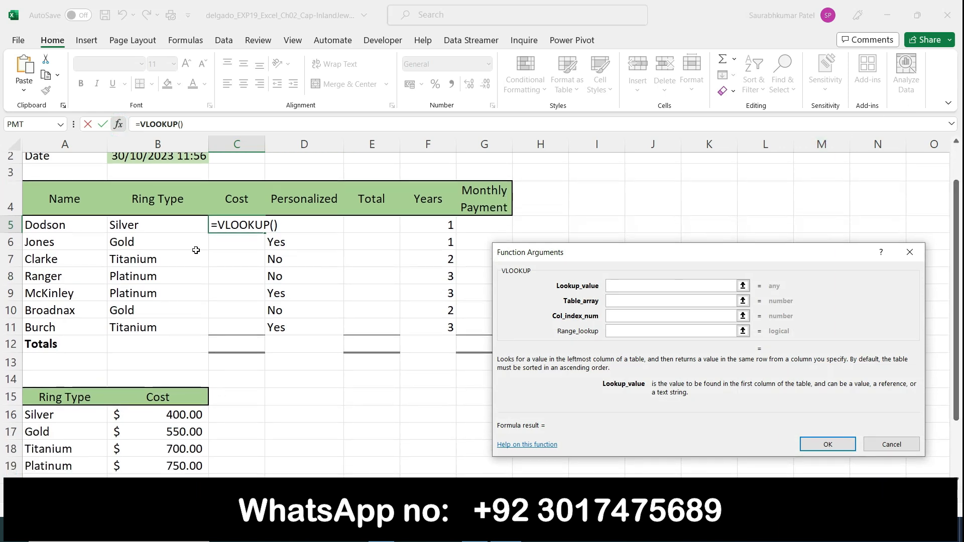
pyautogui.click(45, 226)
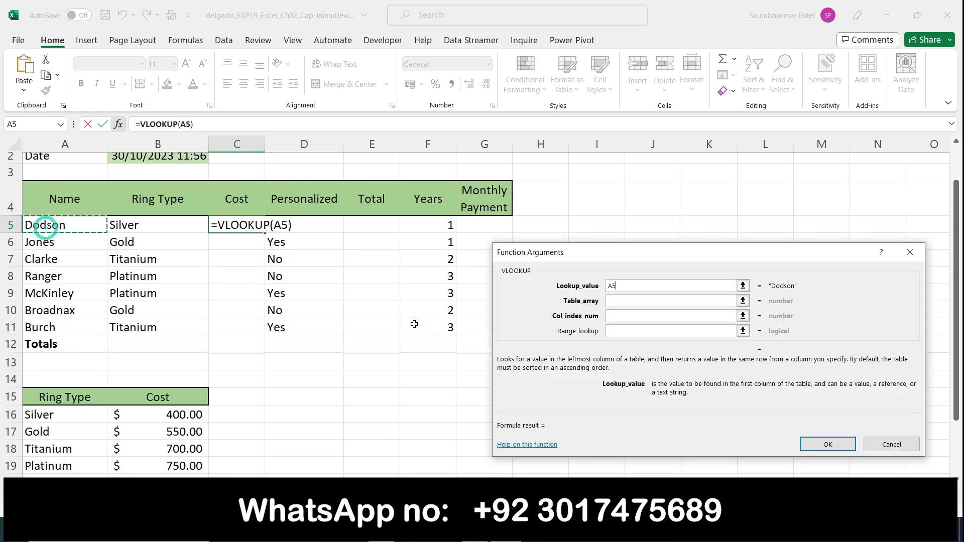
# Set the VLOOKUP table array to the ring type and cost table as the absolute range $A$15:$B$19
pyautogui.click(622, 301)
pyautogui.moveTo(34, 397); pyautogui.dragTo(185, 371)
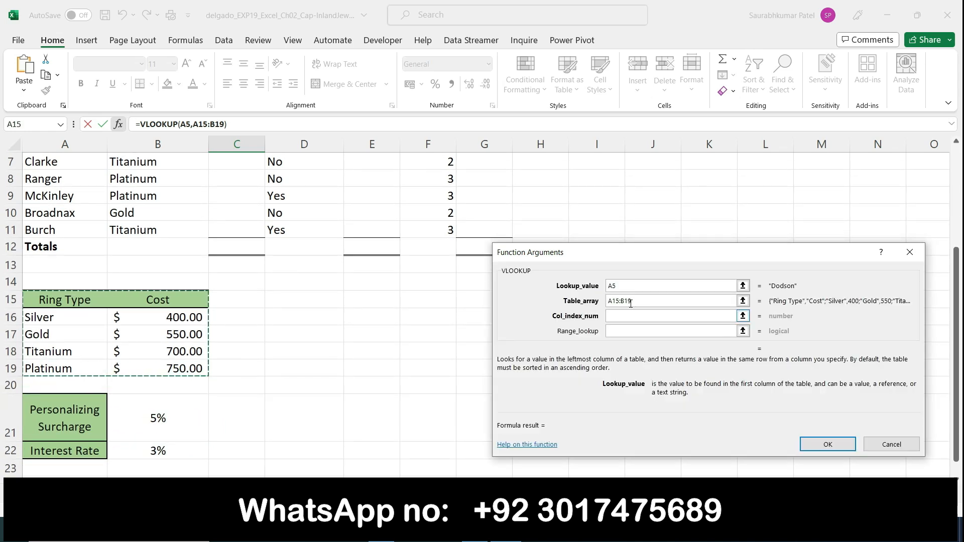
pyautogui.press('F4')
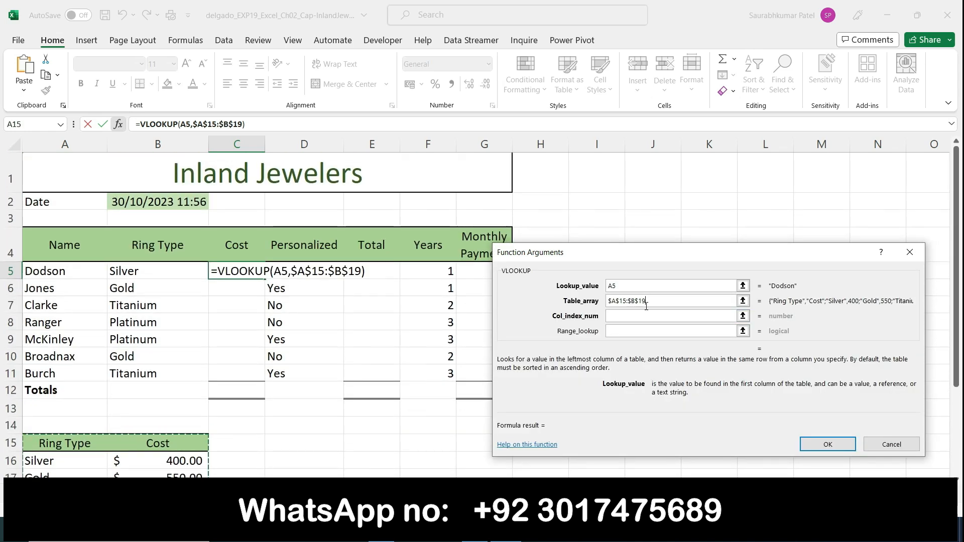
# Set the VLOOKUP column index number to 2 and the range lookup to false, and insert the function in C5
pyautogui.click(615, 315)
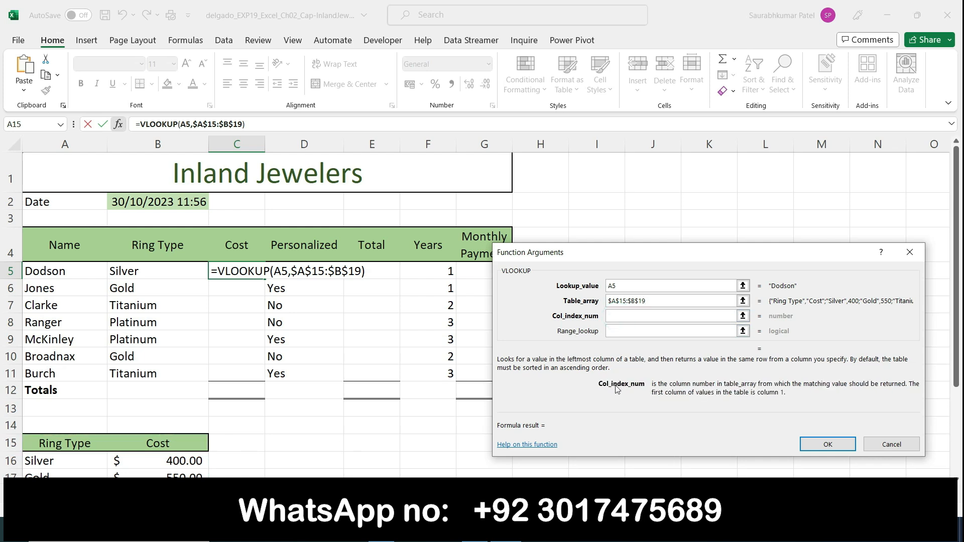
pyautogui.write('2')
pyautogui.click(615, 331)
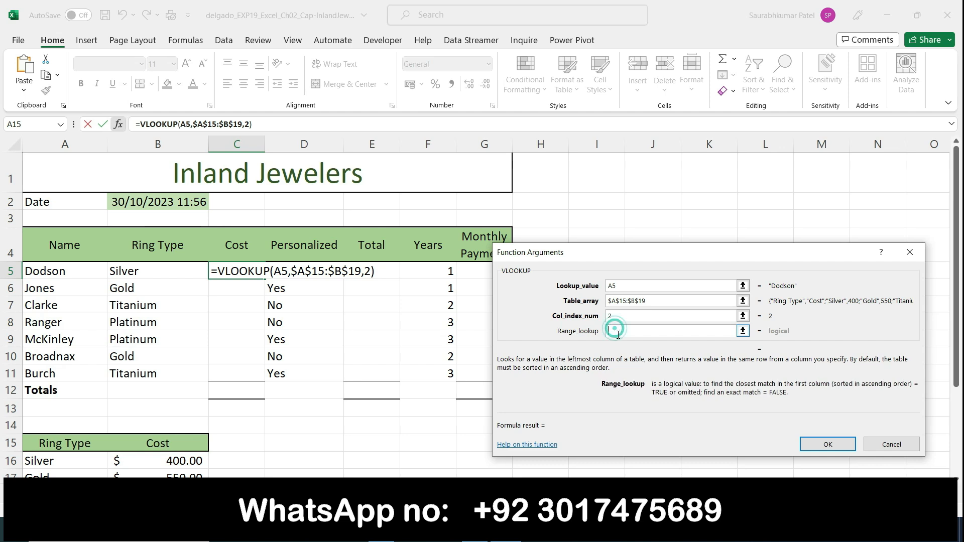
pyautogui.write('false')
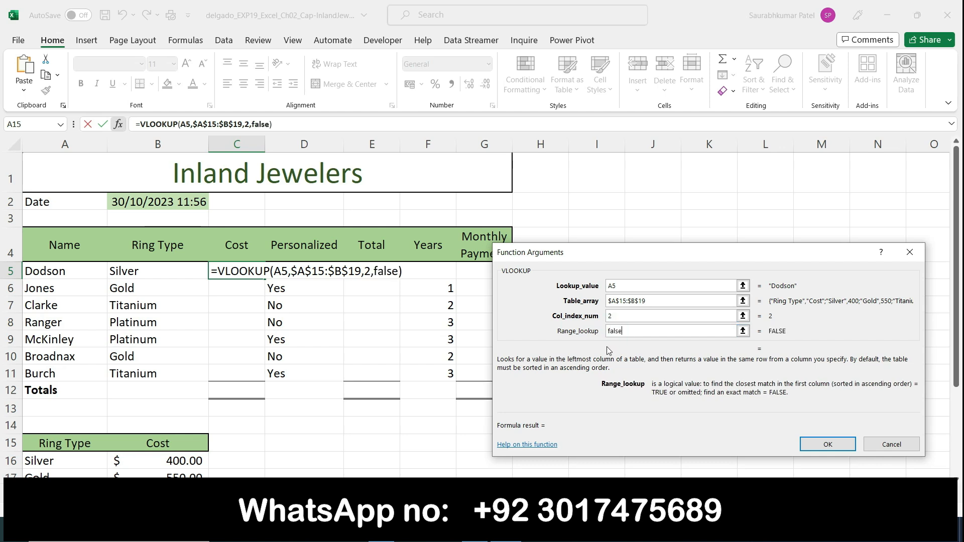
pyautogui.click(806, 444)
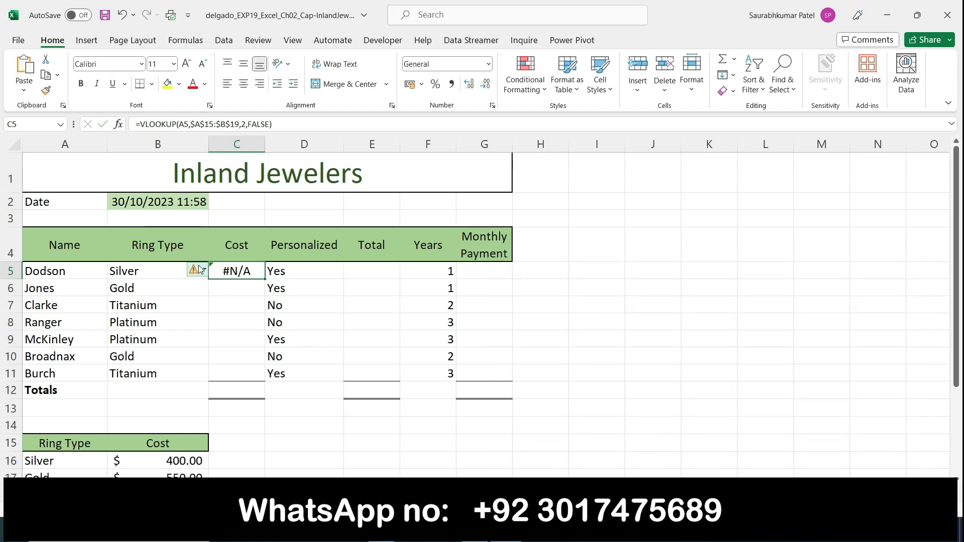
# Edit the VLOOKUP arguments in C5 to set the range lookup to true
pyautogui.click(120, 125)
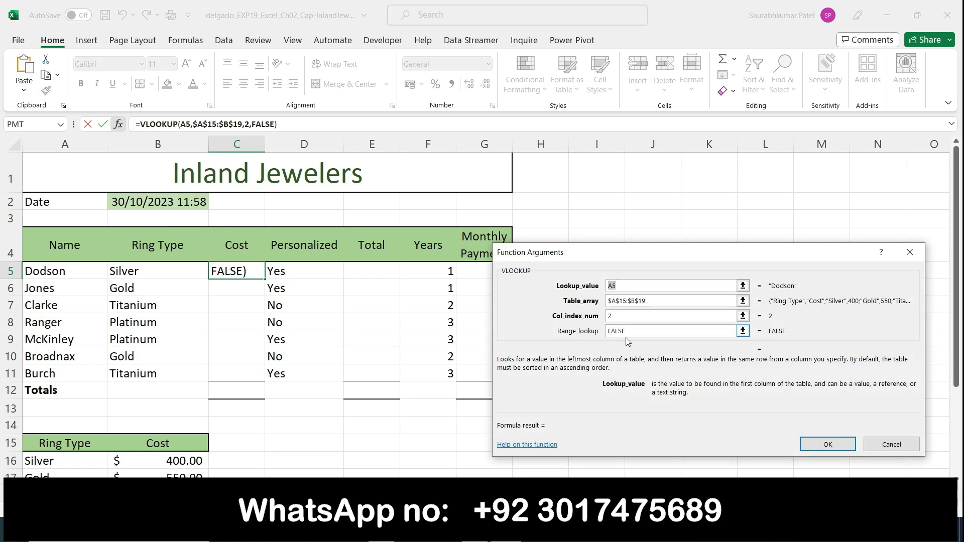
pyautogui.click(633, 331)
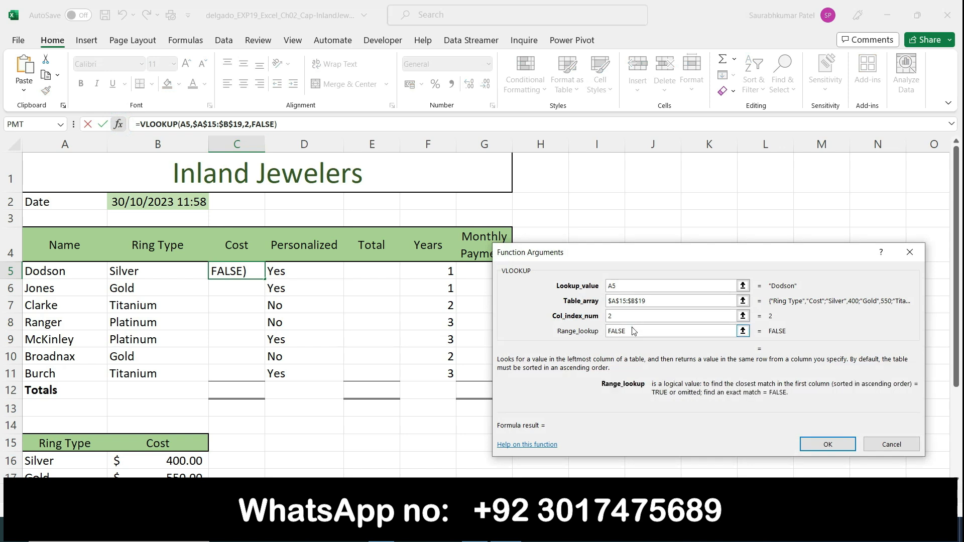
pyautogui.doubleClick(632, 331)
pyautogui.write('true')
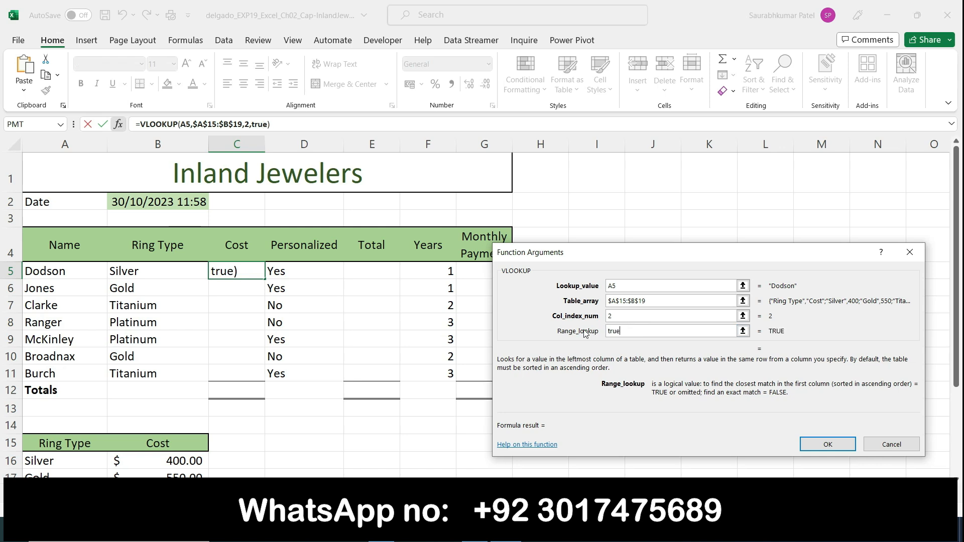
pyautogui.press('Return')
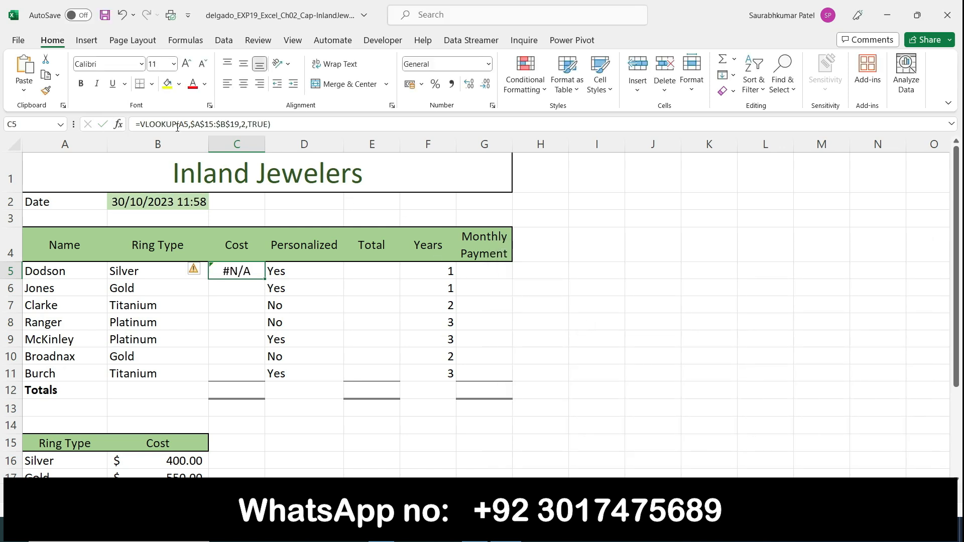
# Reopen the VLOOKUP arguments for C5, try 0 as the range lookup, and clear that argument
pyautogui.click(118, 124)
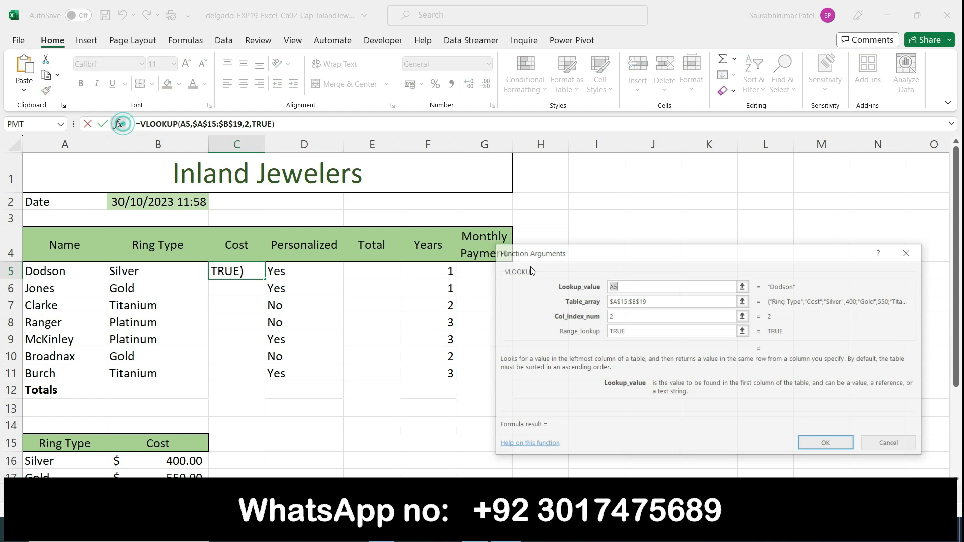
pyautogui.doubleClick(636, 332)
pyautogui.write('0')
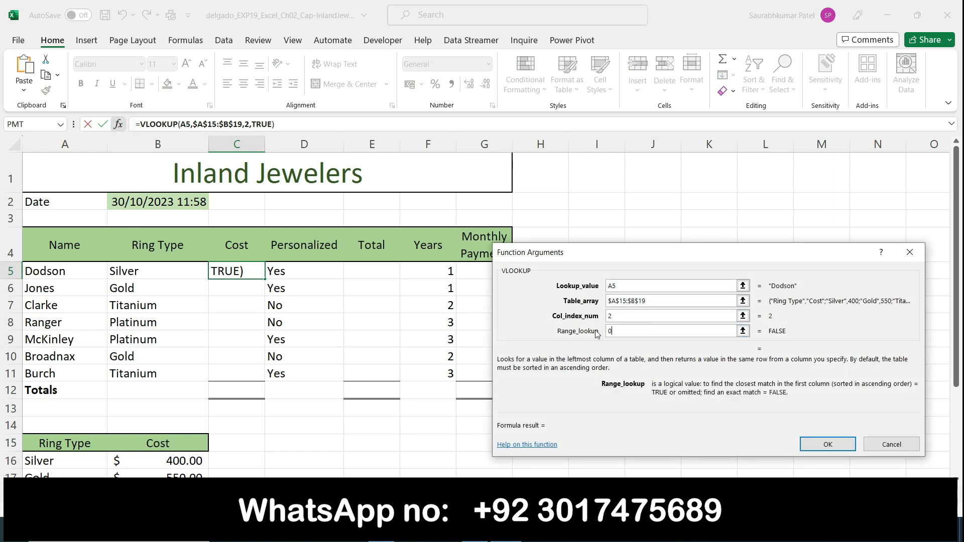
pyautogui.press('BackSpace')
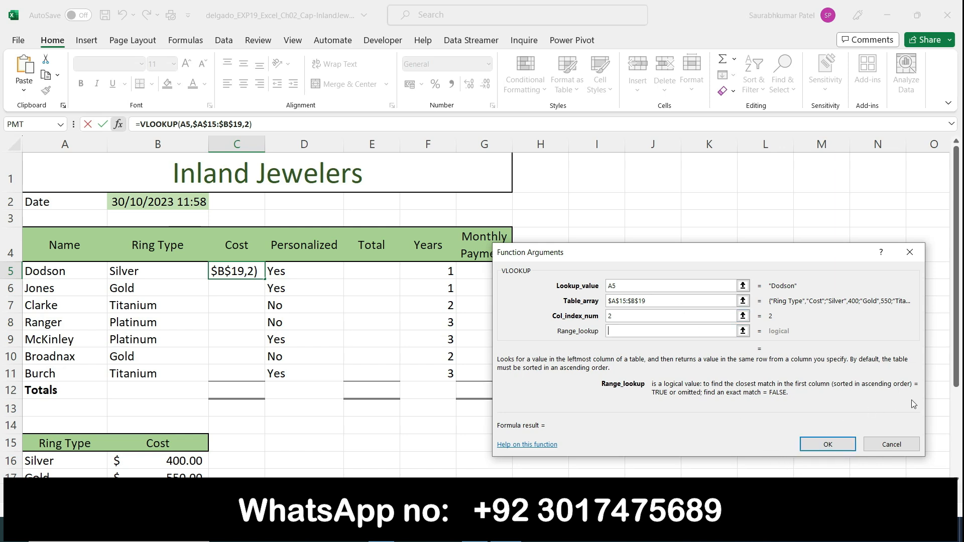
# Change the VLOOKUP lookup value to B5, set the range lookup to false, and enter the function in C5
pyautogui.doubleClick(618, 286)
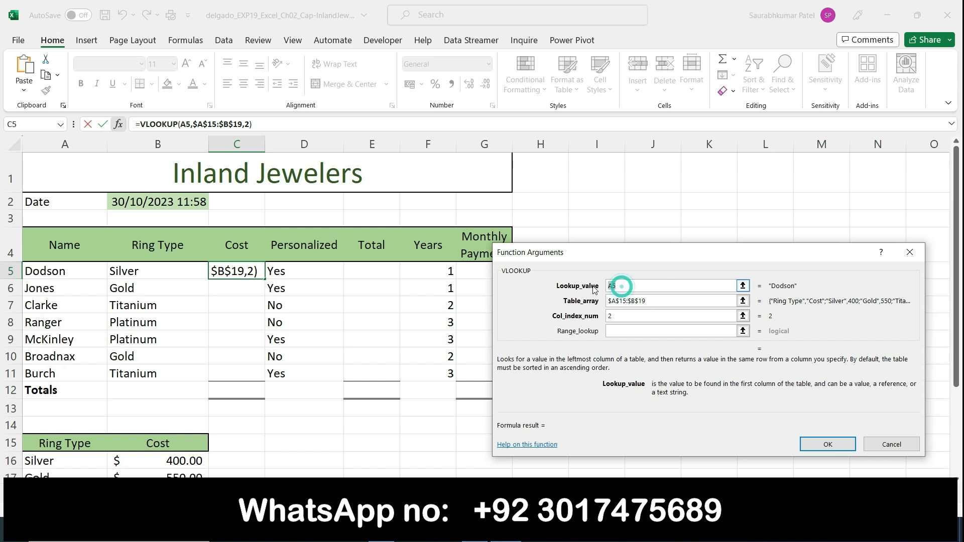
pyautogui.click(116, 276)
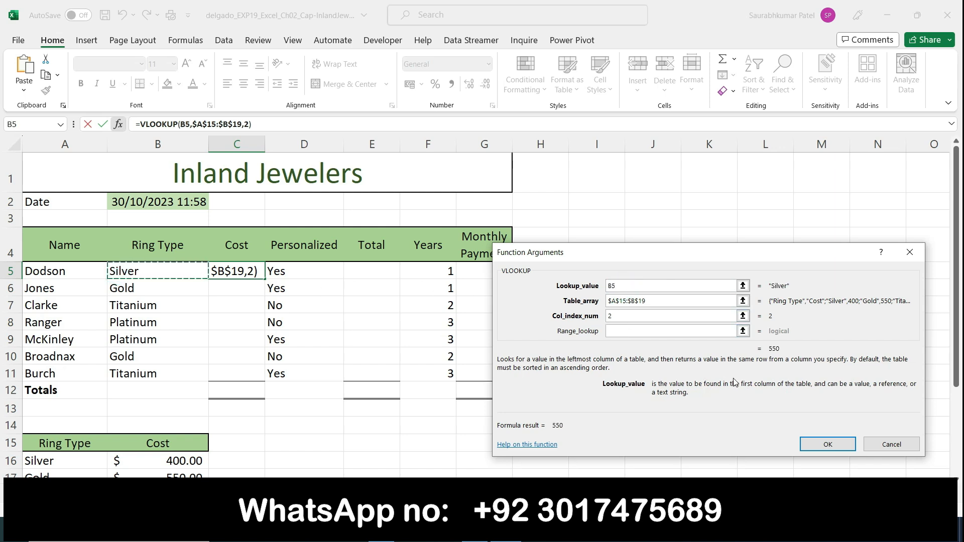
pyautogui.click(621, 331)
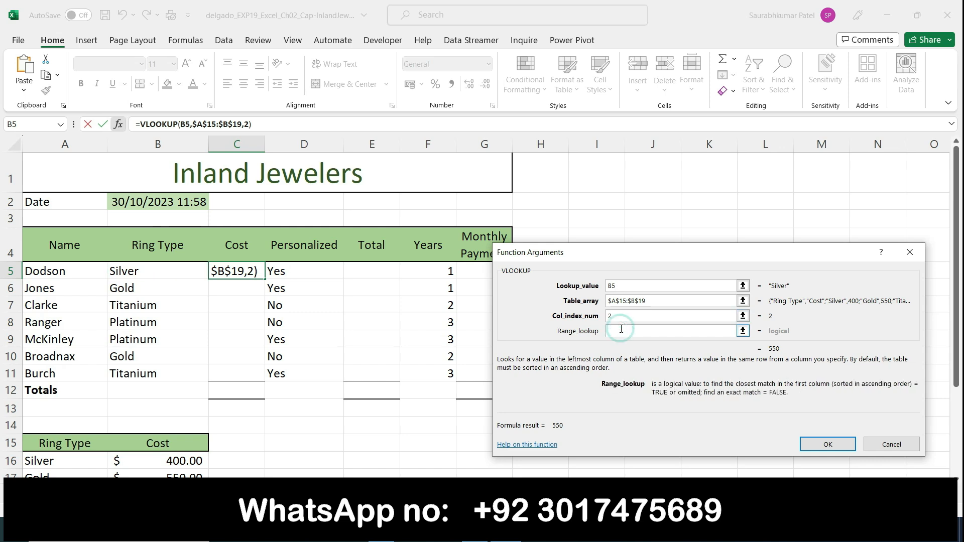
pyautogui.write('false')
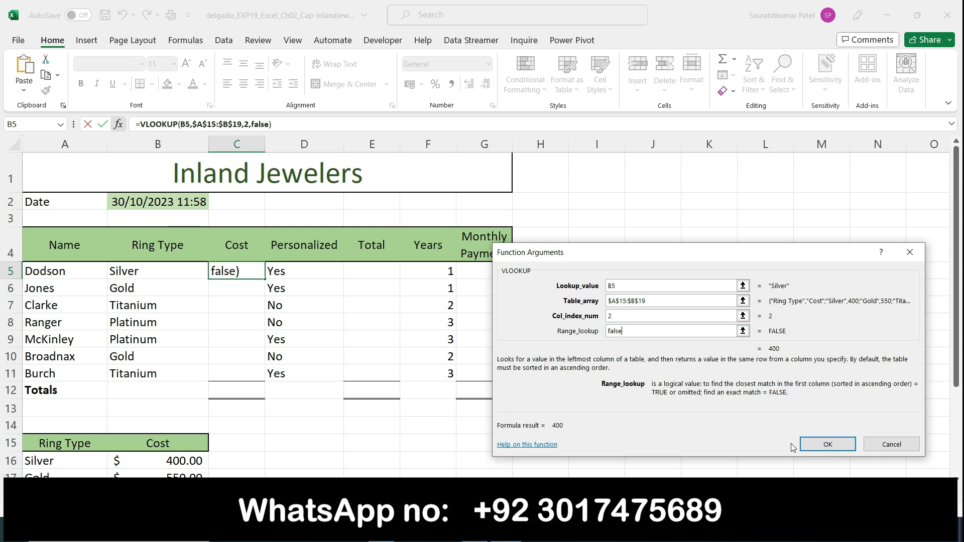
pyautogui.click(807, 445)
pyautogui.scroll(-3, 312, 332)
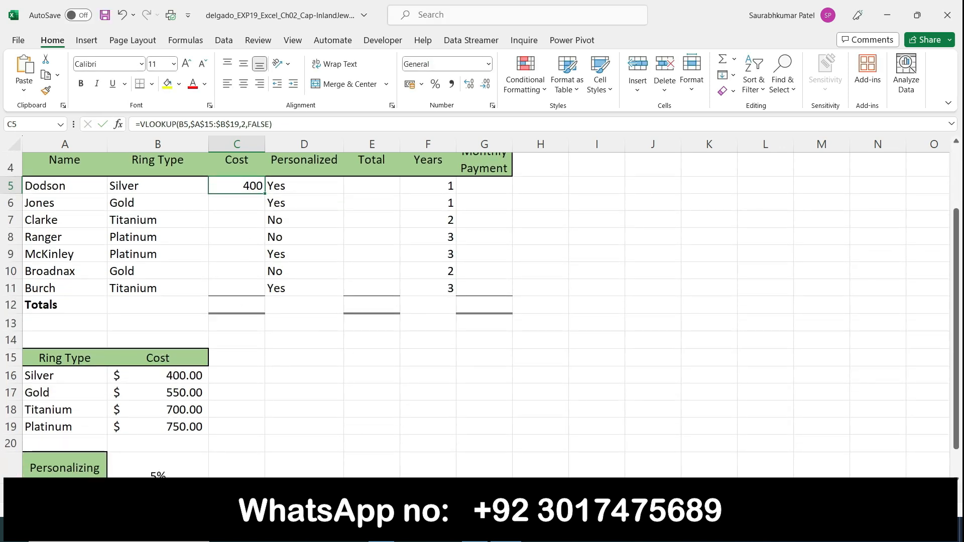
# Switch to the Word instructions and move the bold and yellow highlight from instruction 4 to instruction 5
pyautogui.click(475, 530)
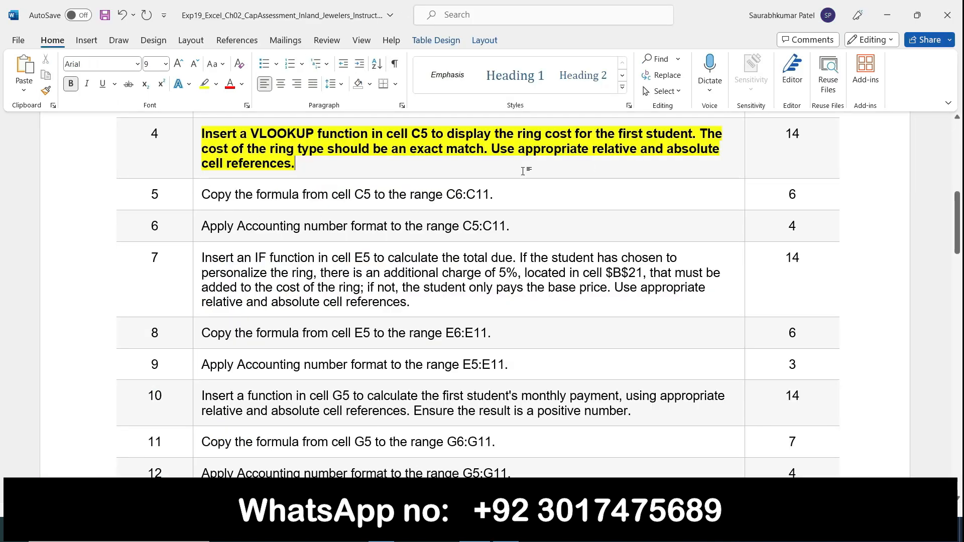
pyautogui.click(196, 142)
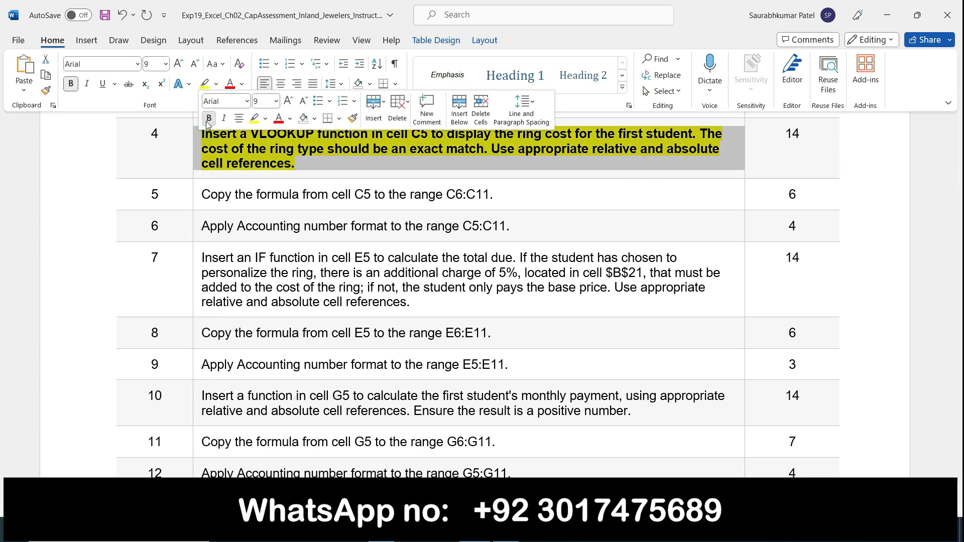
pyautogui.click(208, 118)
pyautogui.click(198, 176)
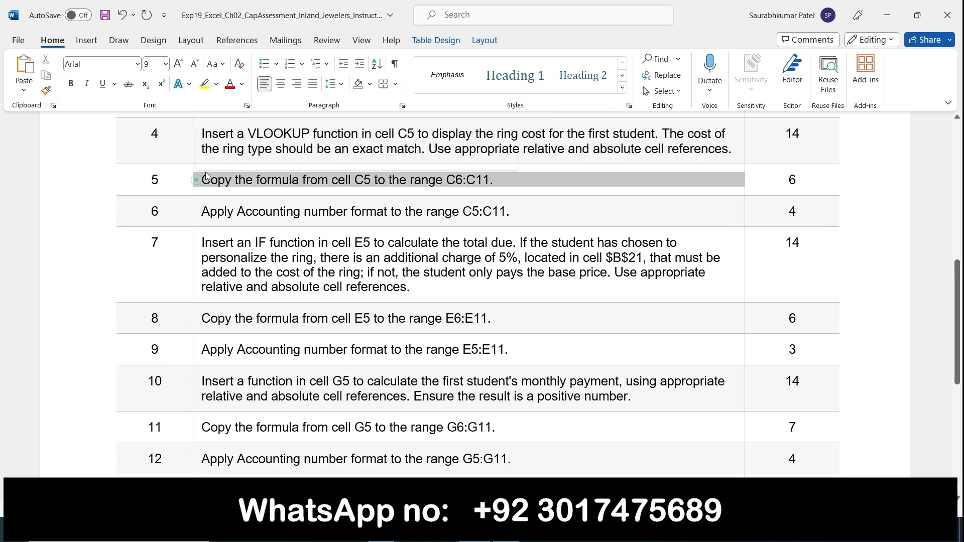
pyautogui.click(206, 158)
pyautogui.click(253, 158)
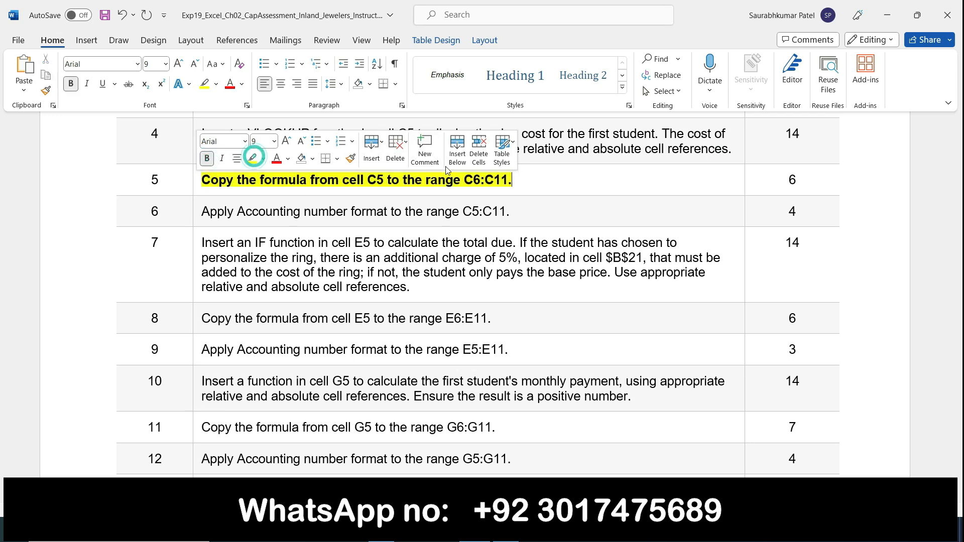
pyautogui.click(518, 185)
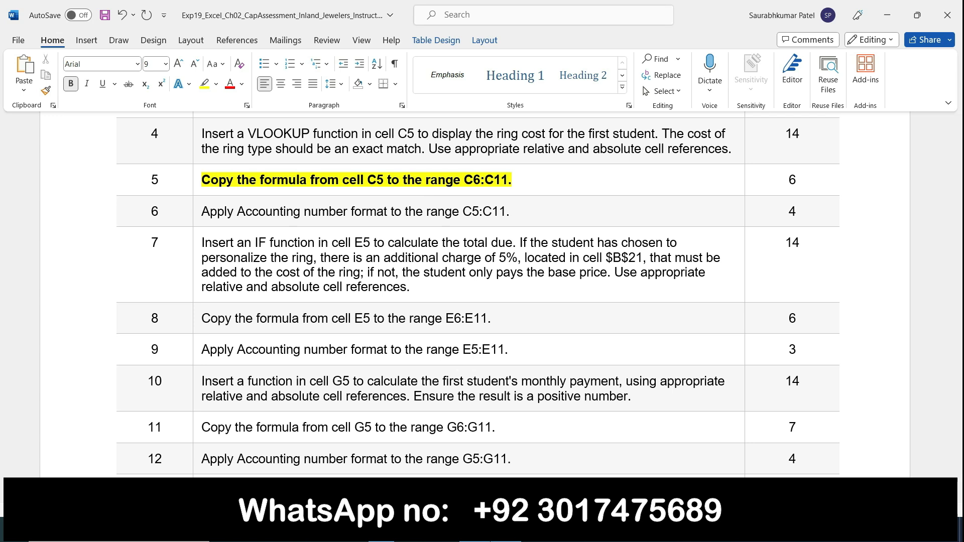
# Switch back to the Excel workbook and copy the VLOOKUP formula from C5 down to C6:C11
pyautogui.hotkey('alt', 'Tab')
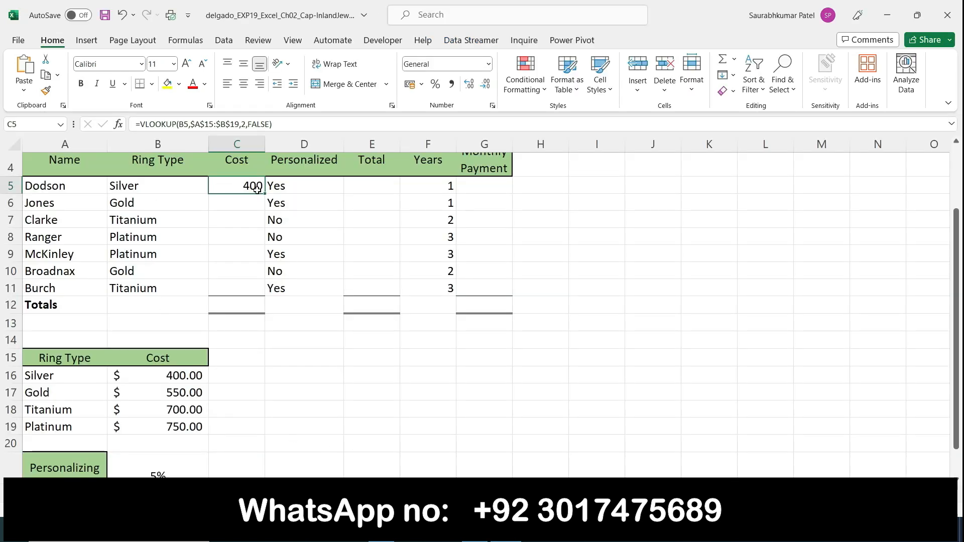
pyautogui.moveTo(265, 194); pyautogui.dragTo(271, 291)
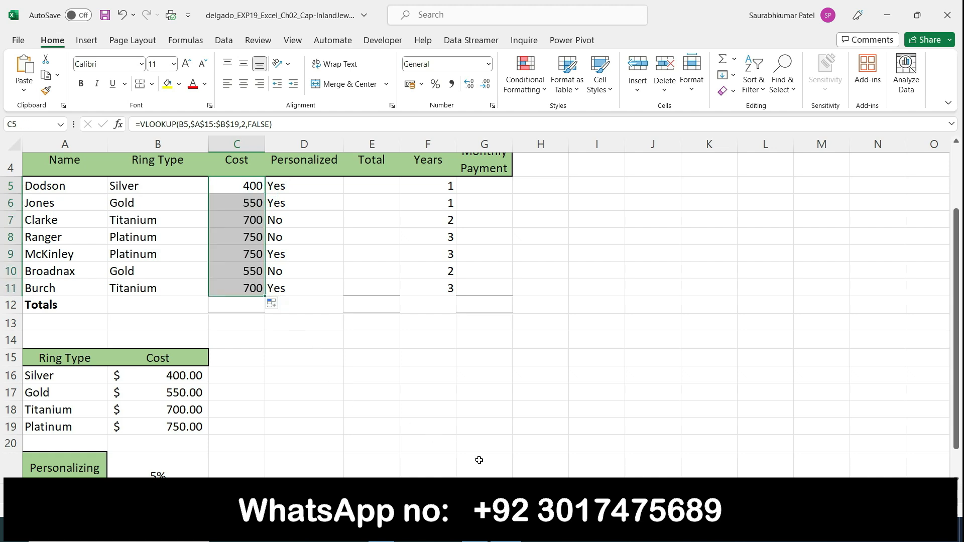
# Return to the Word instructions, clear the marking on instruction 5, and make instruction 6 bold with yellow highlight
pyautogui.click(475, 529)
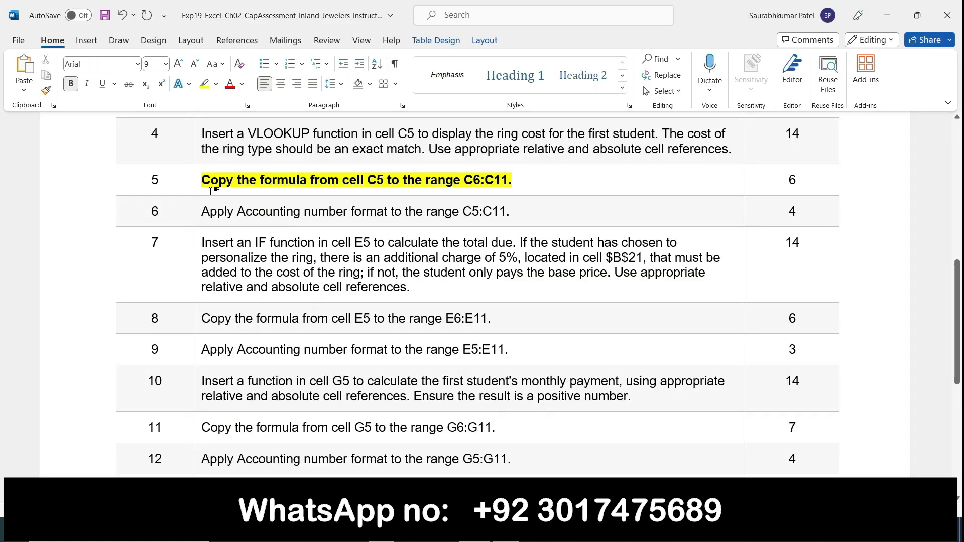
pyautogui.click(195, 188)
pyautogui.click(252, 169)
pyautogui.click(195, 212)
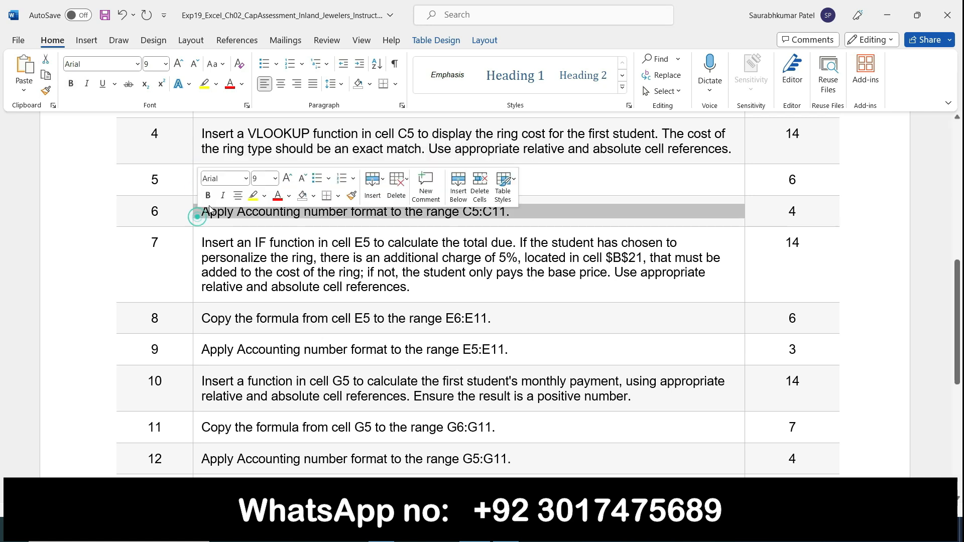
pyautogui.click(209, 194)
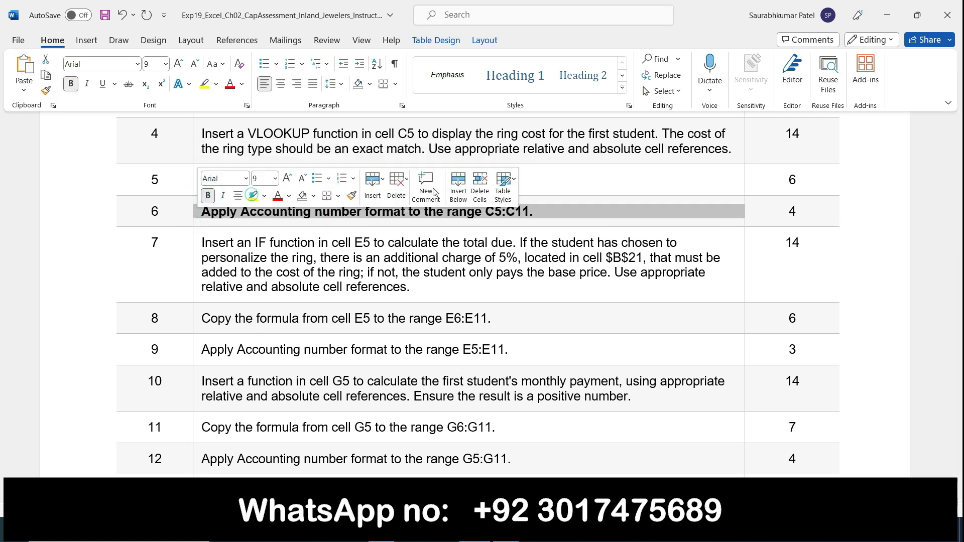
pyautogui.click(549, 209)
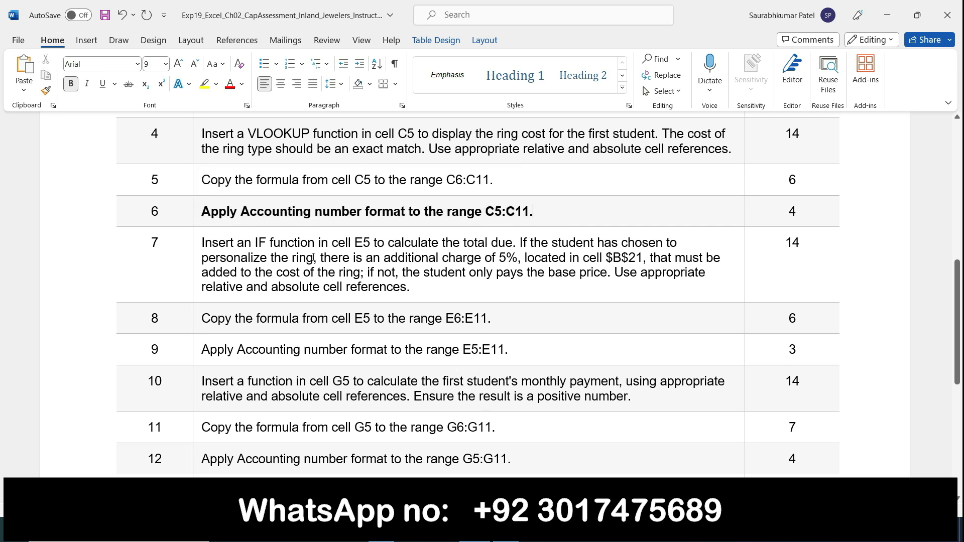
pyautogui.click(198, 211)
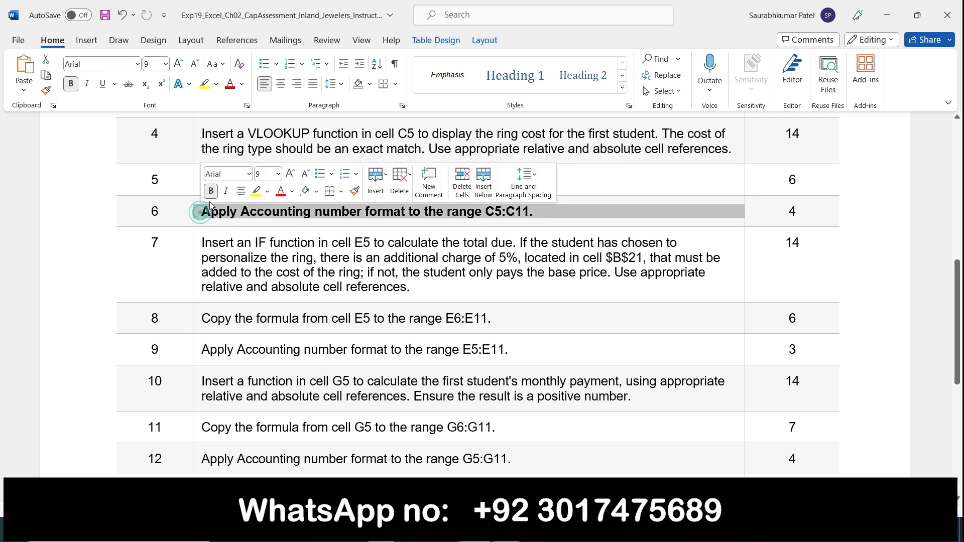
pyautogui.click(256, 193)
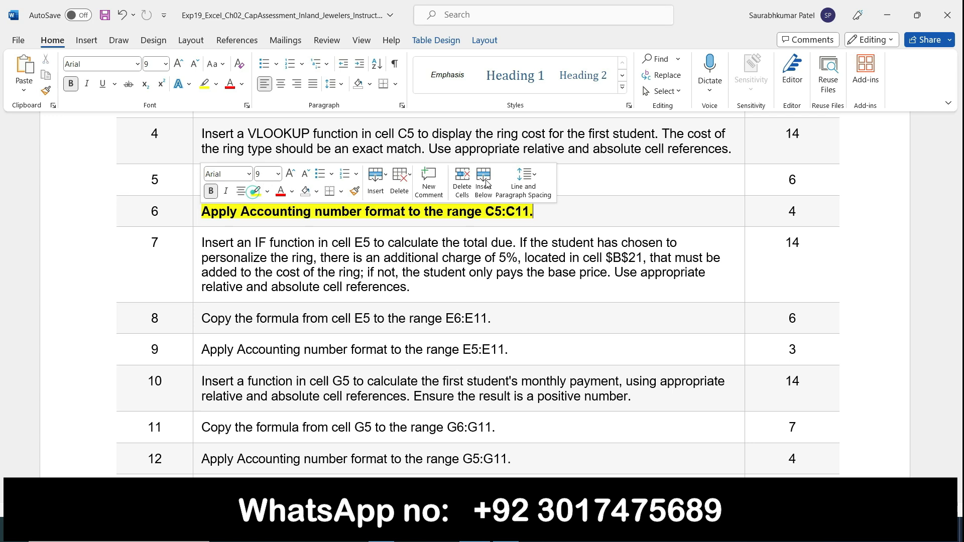
pyautogui.click(546, 208)
# Switch to Excel and apply the Accounting number format with the $ symbol to the ring costs in C5:C11
pyautogui.click(506, 530)
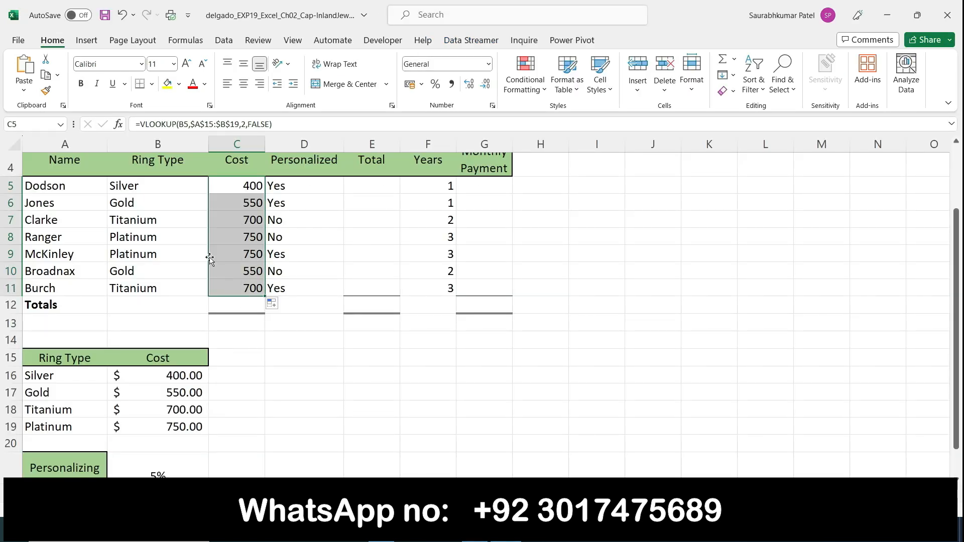
pyautogui.click(488, 64)
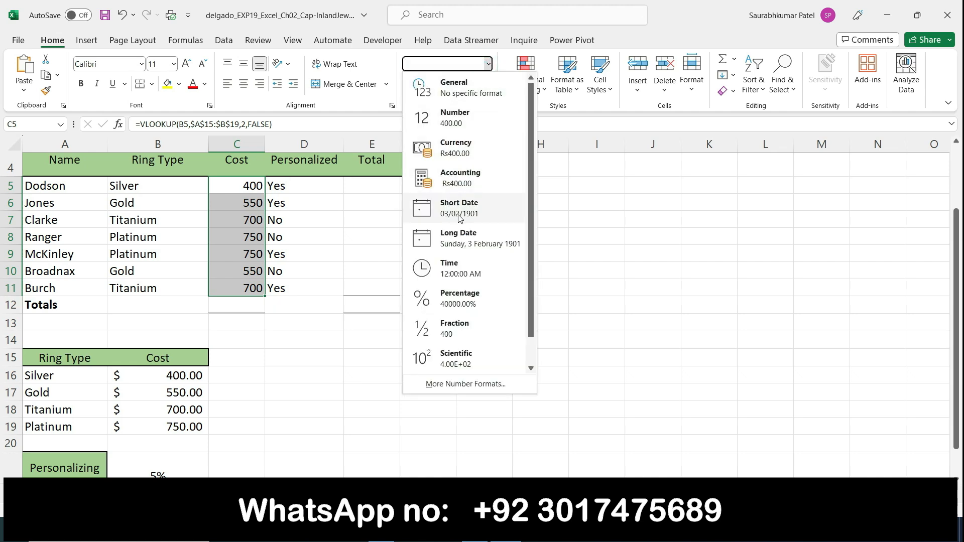
pyautogui.click(470, 187)
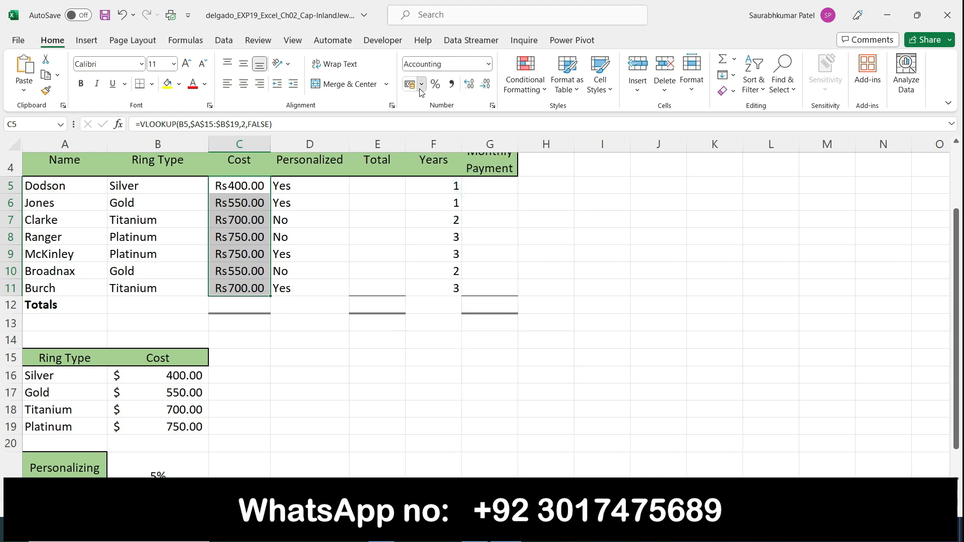
pyautogui.click(421, 84)
pyautogui.click(437, 103)
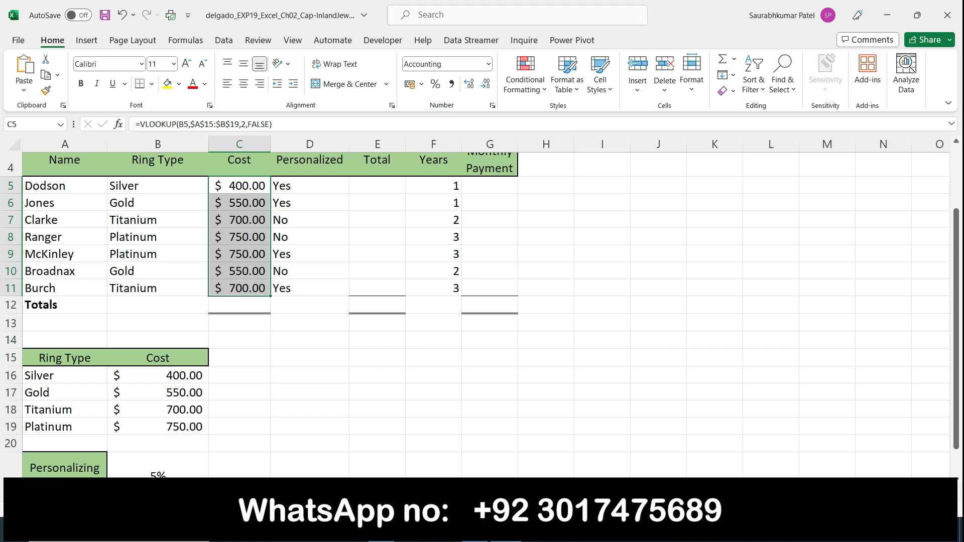
# In the Word instructions, remove bold and highlight from instruction 6 and apply bold and yellow highlight to instruction 7
pyautogui.click(475, 531)
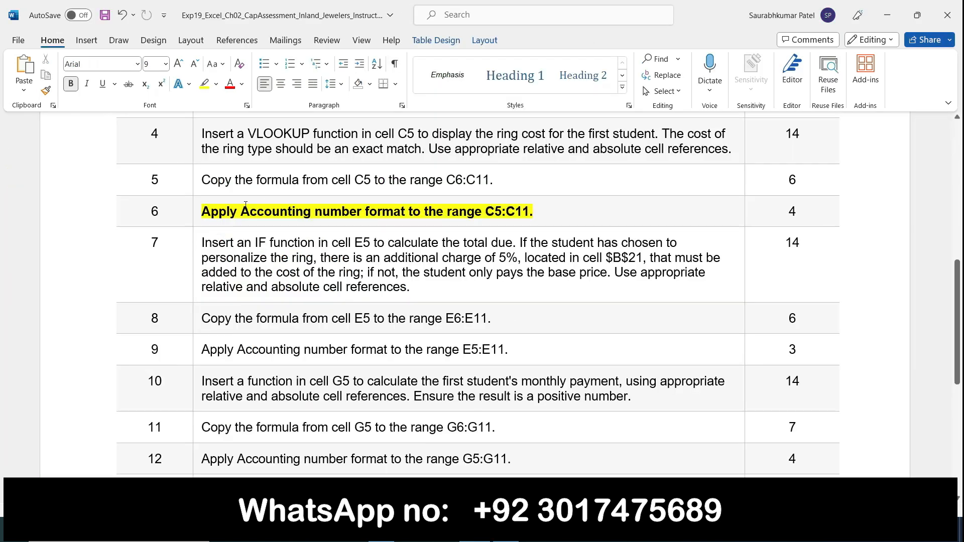
pyautogui.click(196, 213)
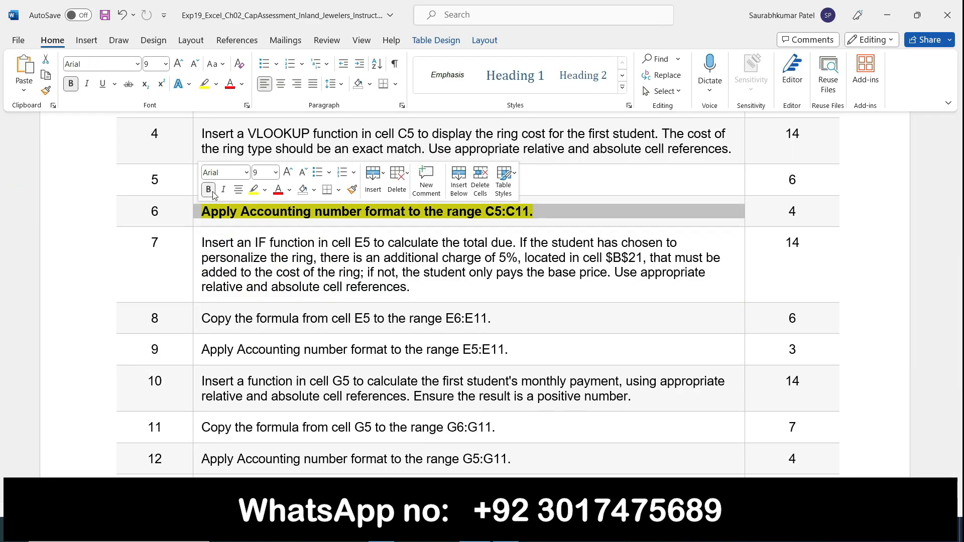
pyautogui.click(209, 189)
pyautogui.click(253, 193)
pyautogui.click(196, 245)
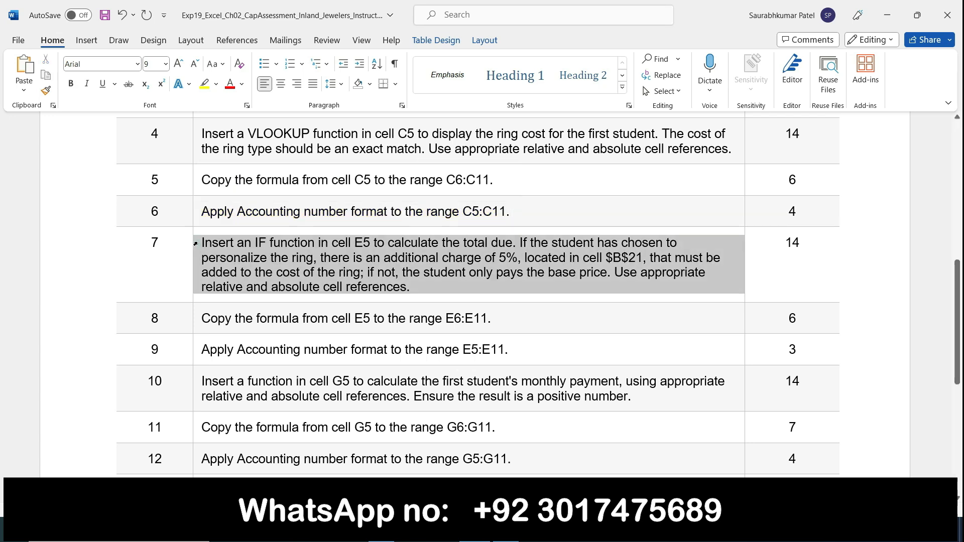
pyautogui.click(207, 222)
pyautogui.click(254, 222)
pyautogui.click(548, 303)
pyautogui.scroll(-3, 597, 279)
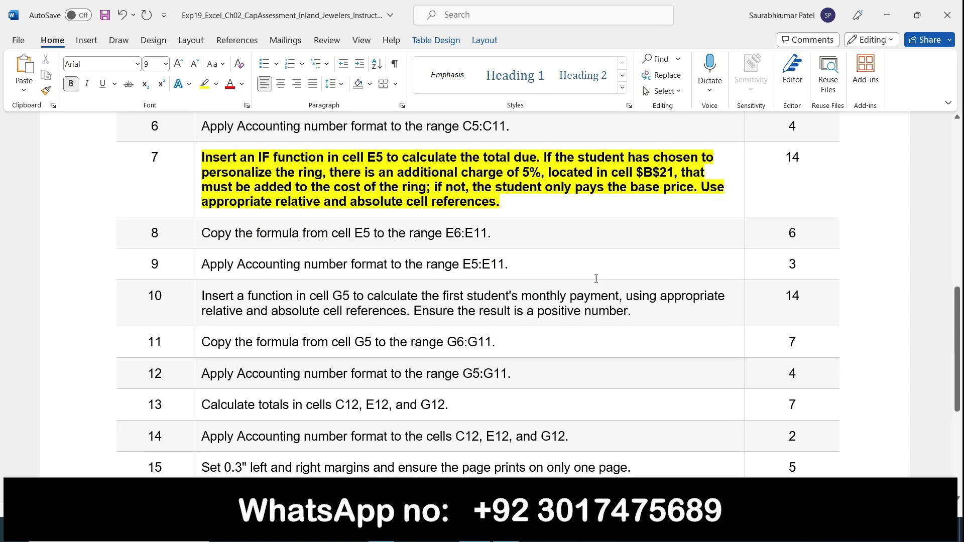
pyautogui.scroll(-3, 597, 277)
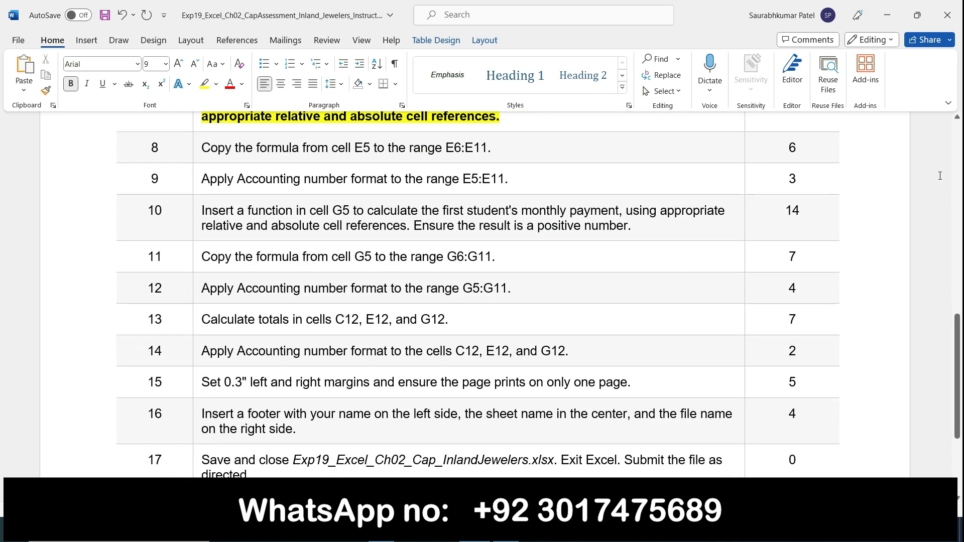
pyautogui.click(957, 117)
pyautogui.click(957, 117)
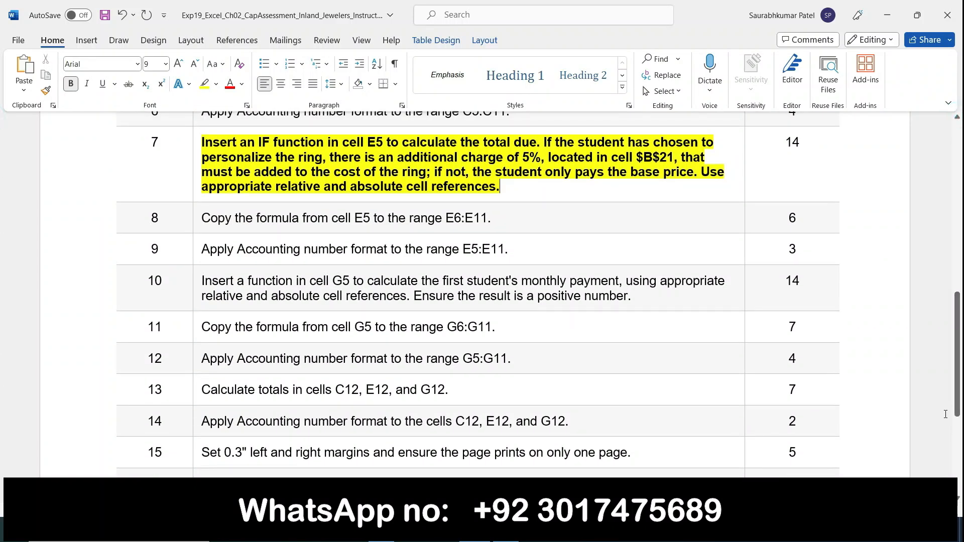
pyautogui.click(958, 497)
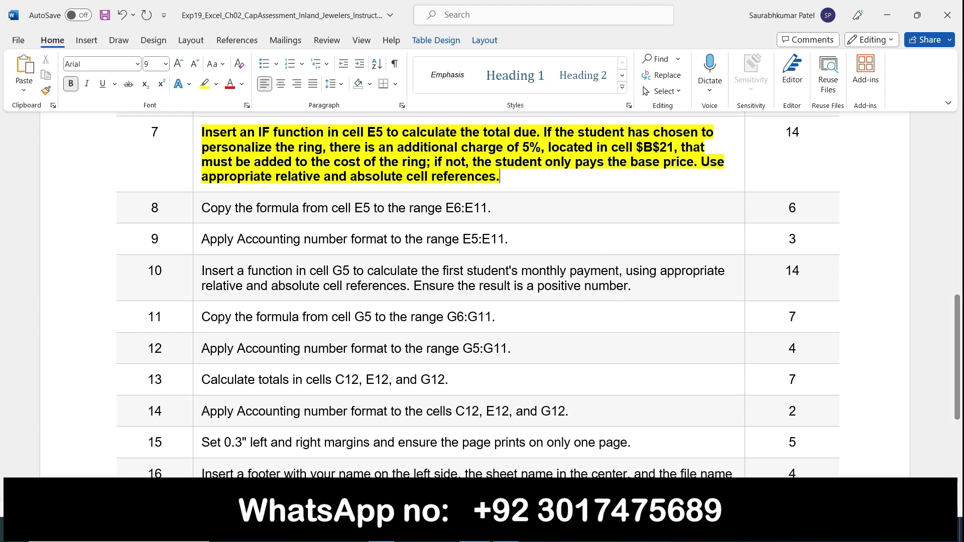
# Switch to the Excel workbook and start an IF function in E5 with the logical test D5="Yes", checking instruction 7 in Word
pyautogui.click(505, 530)
pyautogui.click(385, 187)
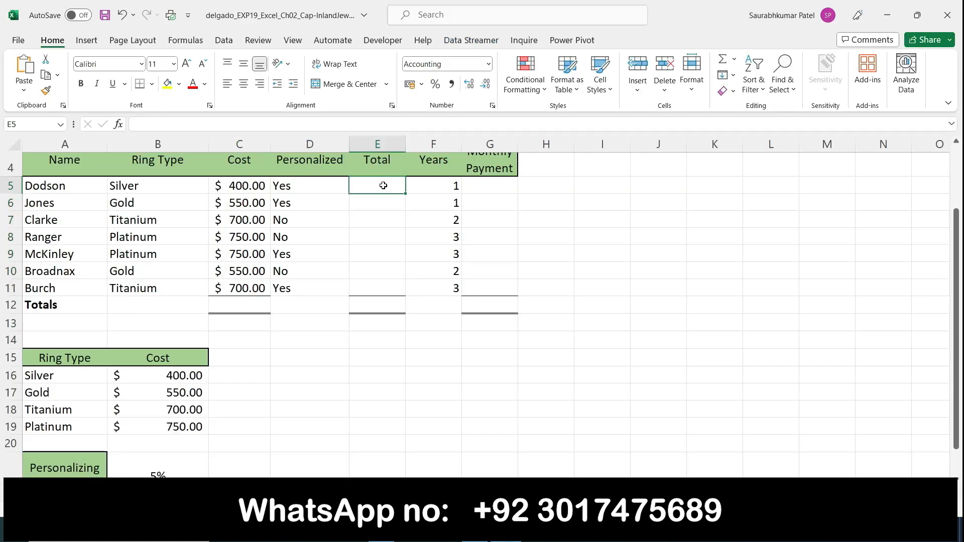
pyautogui.click(474, 530)
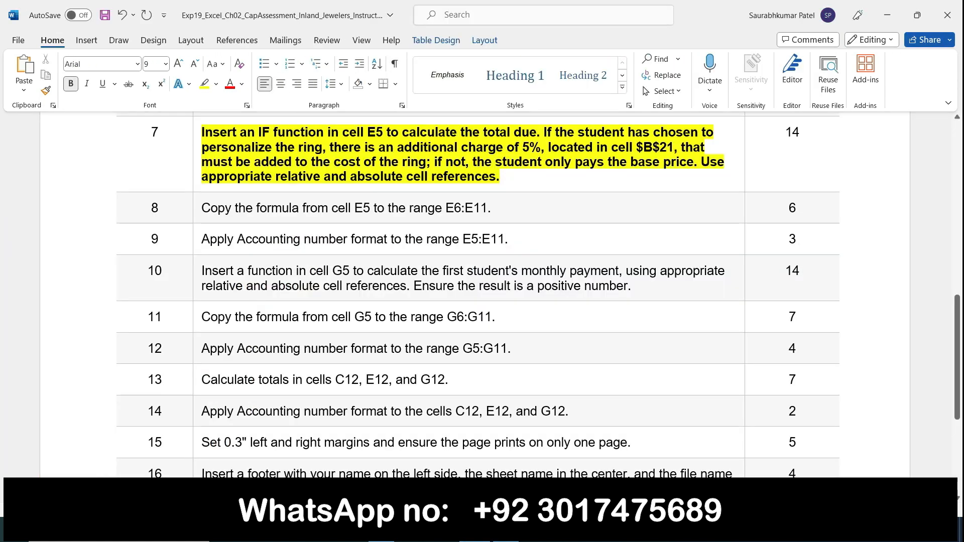
pyautogui.click(506, 530)
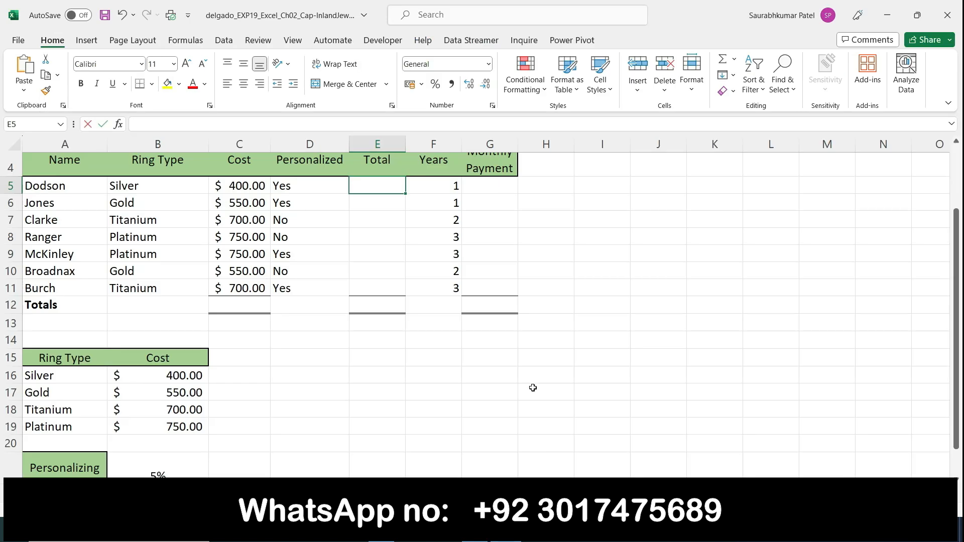
pyautogui.write('=if')
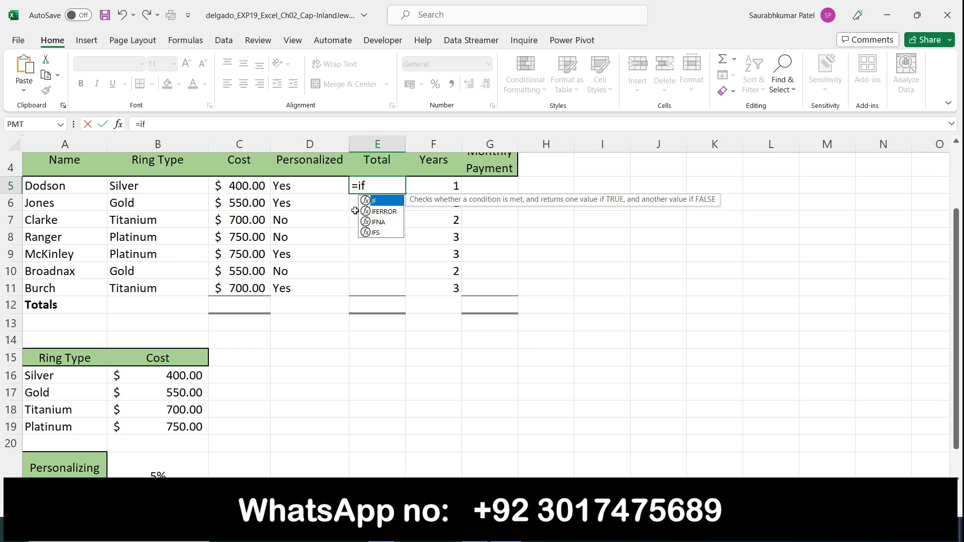
pyautogui.doubleClick(374, 201)
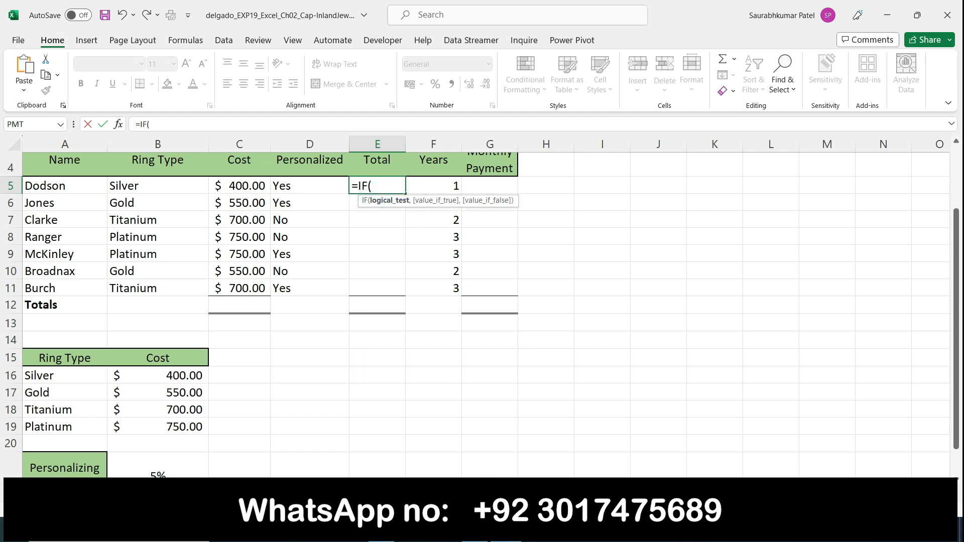
pyautogui.click(474, 530)
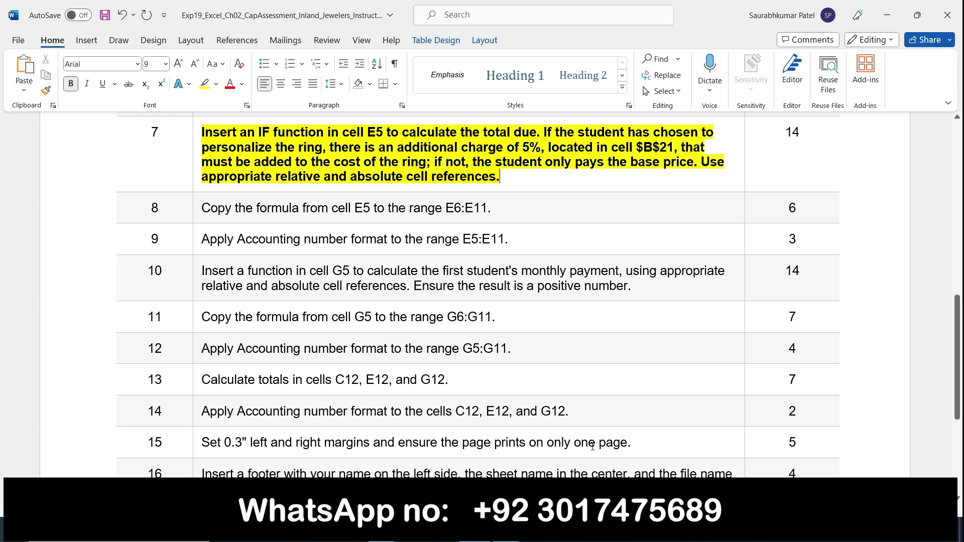
pyautogui.hotkey('alt', 'Tab')
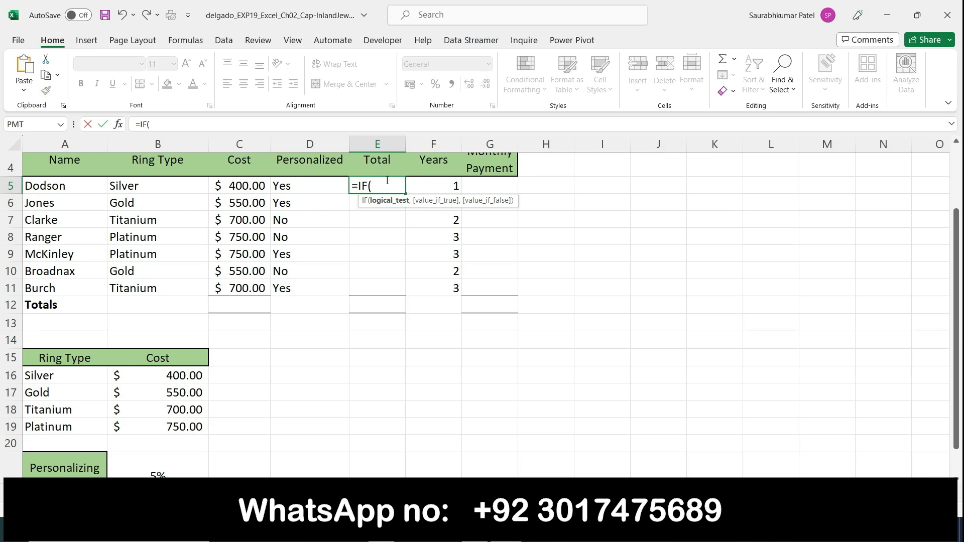
pyautogui.click(285, 186)
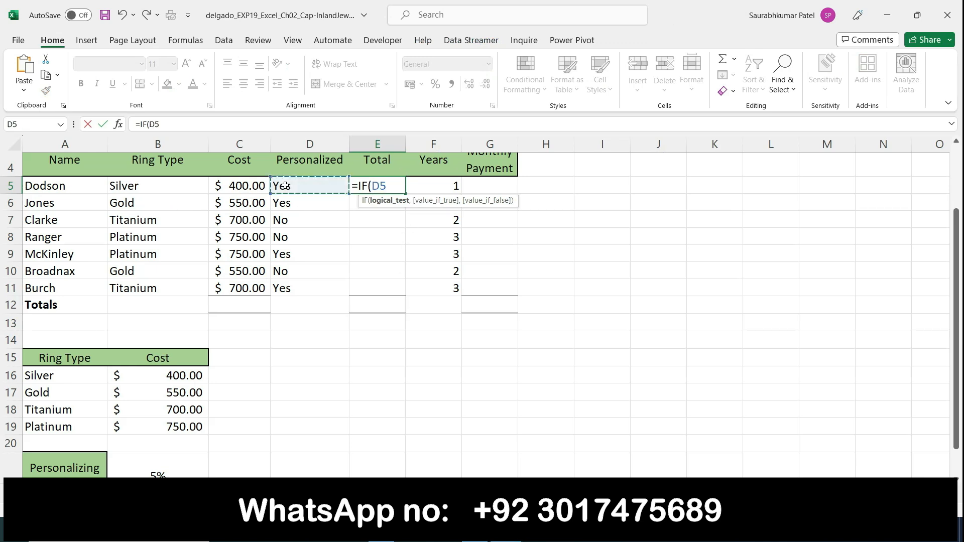
pyautogui.write('=')
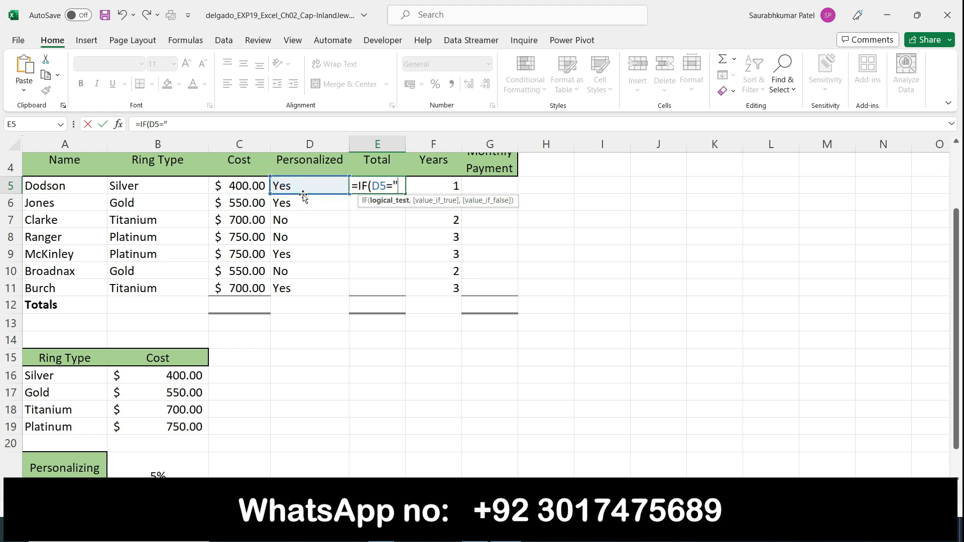
pyautogui.write('"Yes",')
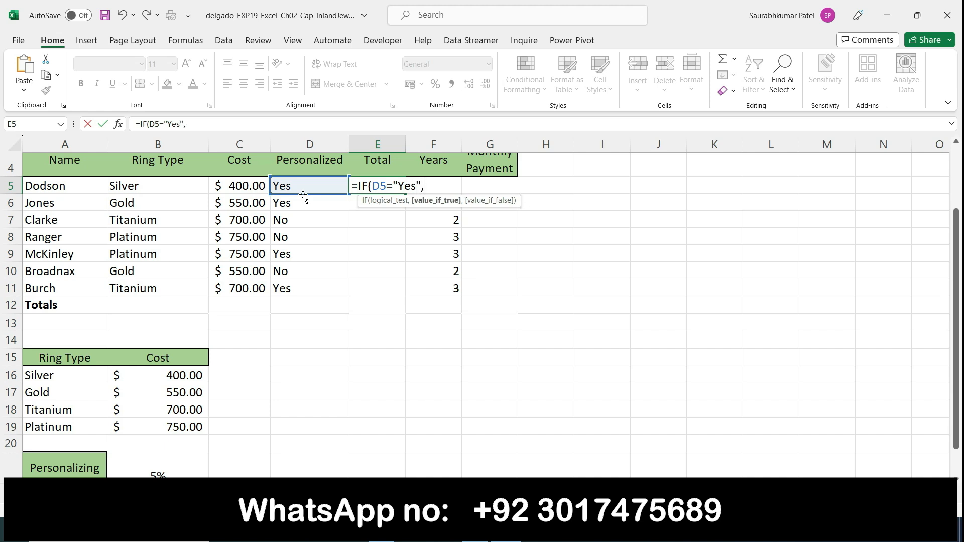
# Set the IF function's true result to C5+(C5*$B$21), with an absolute surcharge reference, and enter the formula in E5
pyautogui.click(255, 185)
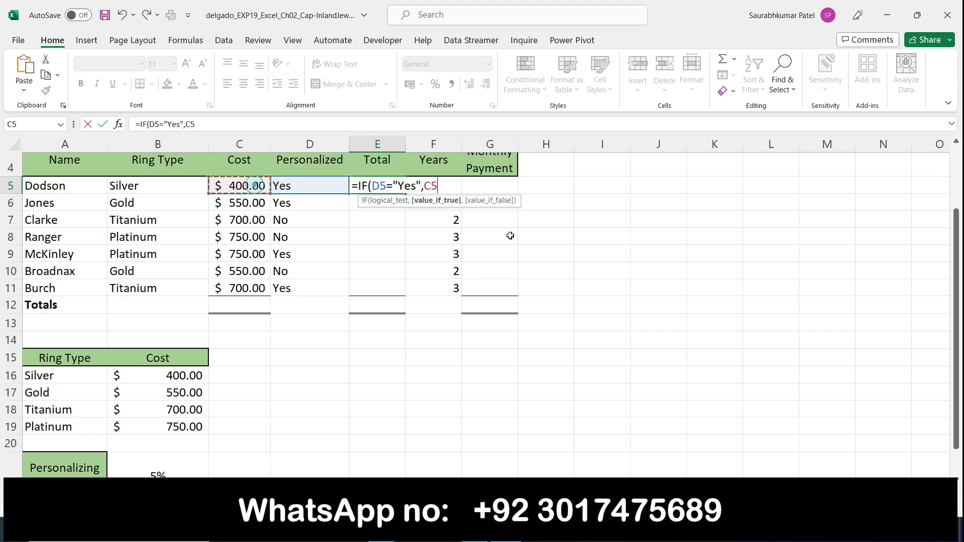
pyautogui.write('+(')
pyautogui.click(248, 184)
pyautogui.scroll(-2, 302, 342)
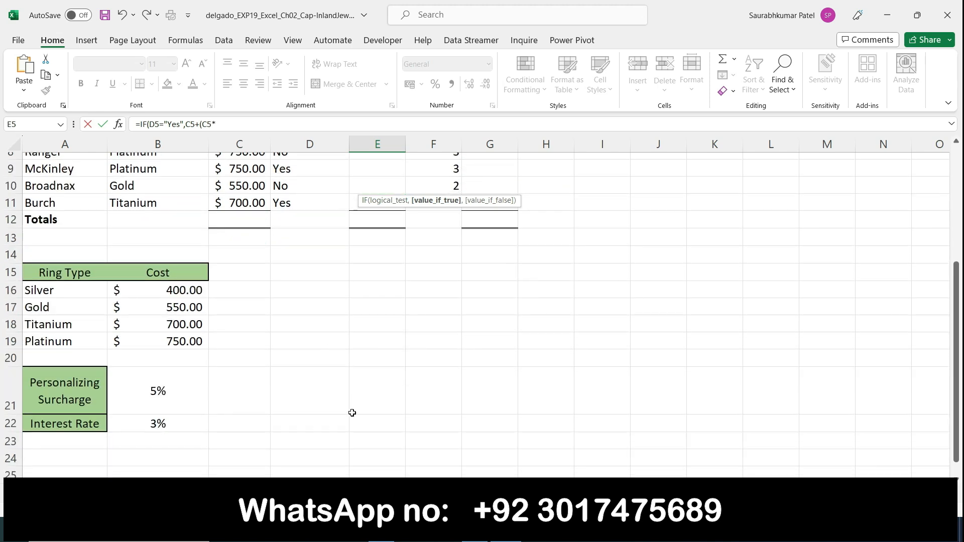
pyautogui.write('*')
pyautogui.click(149, 398)
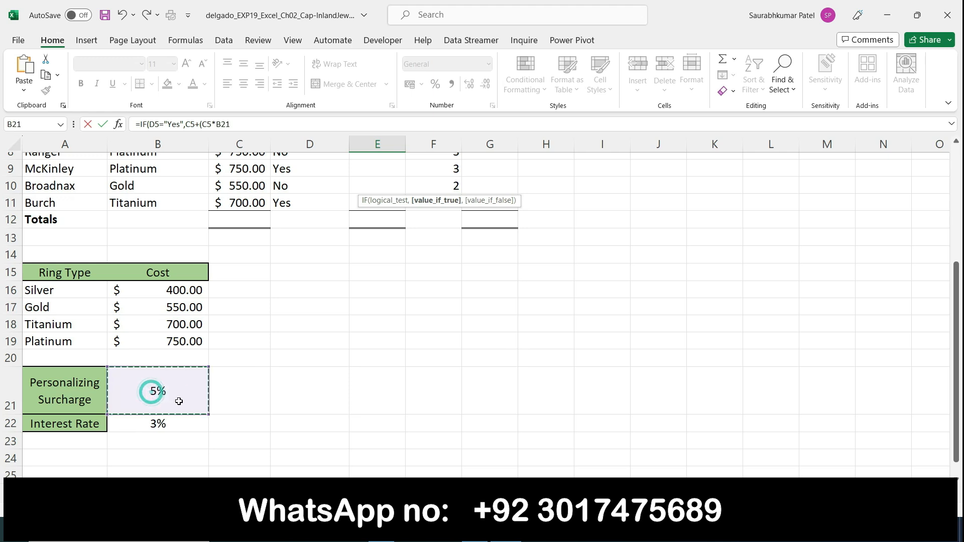
pyautogui.press('F4')
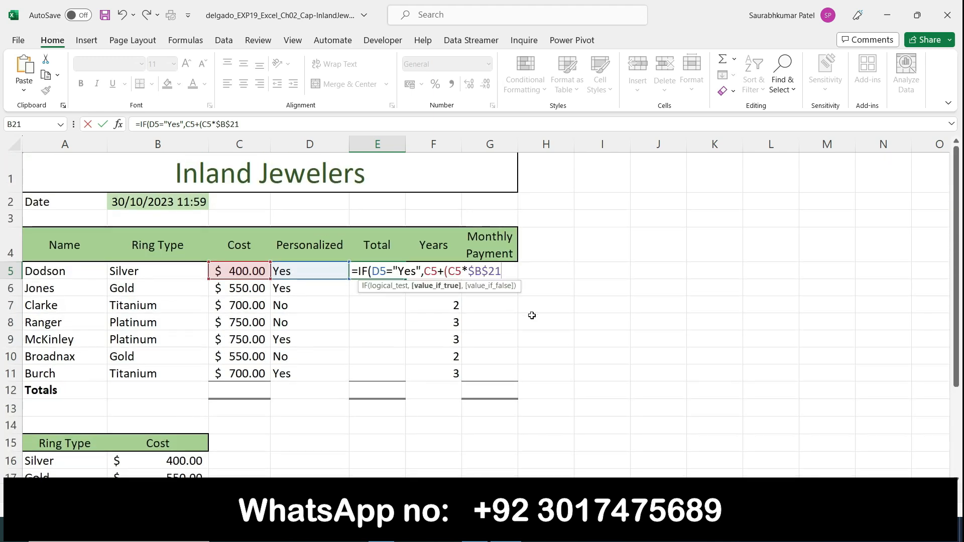
pyautogui.write(')')
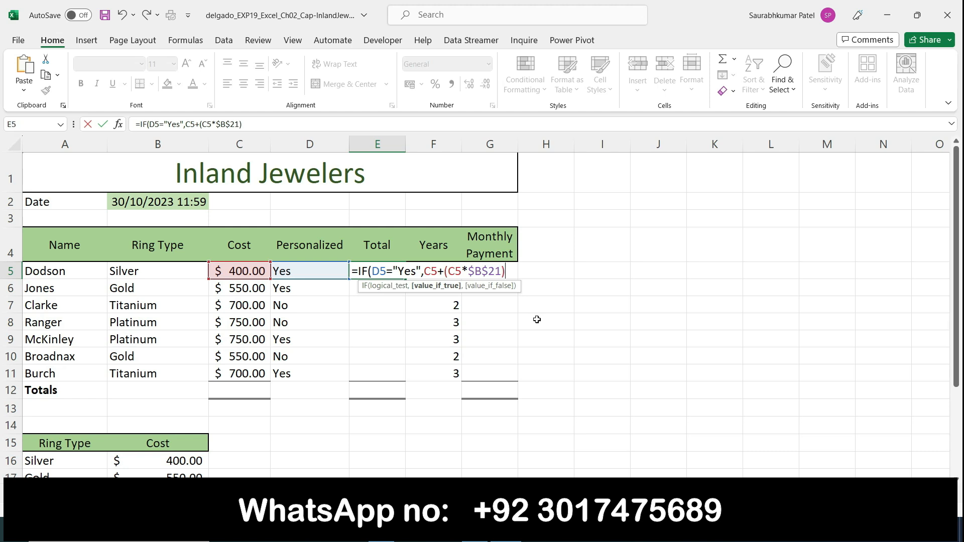
pyautogui.press('Return')
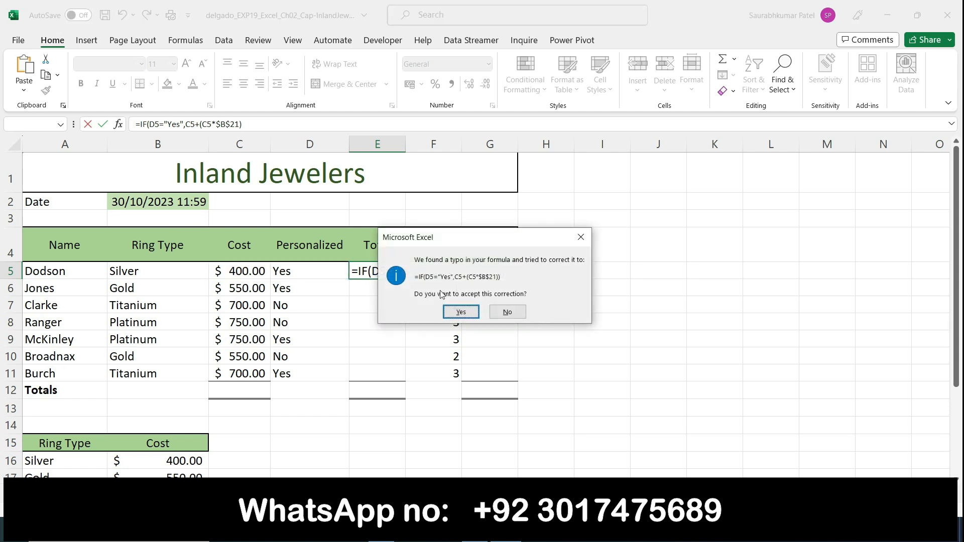
pyautogui.click(463, 315)
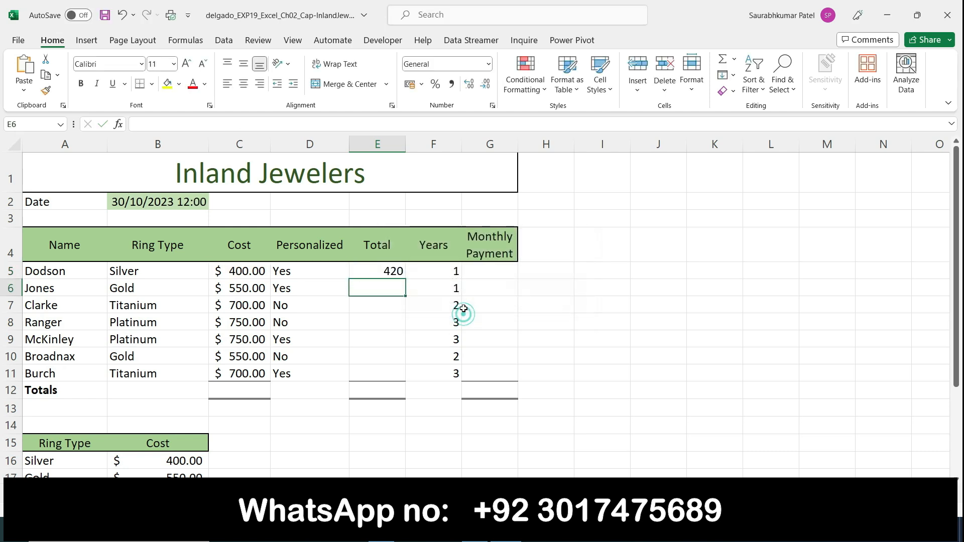
pyautogui.click(382, 273)
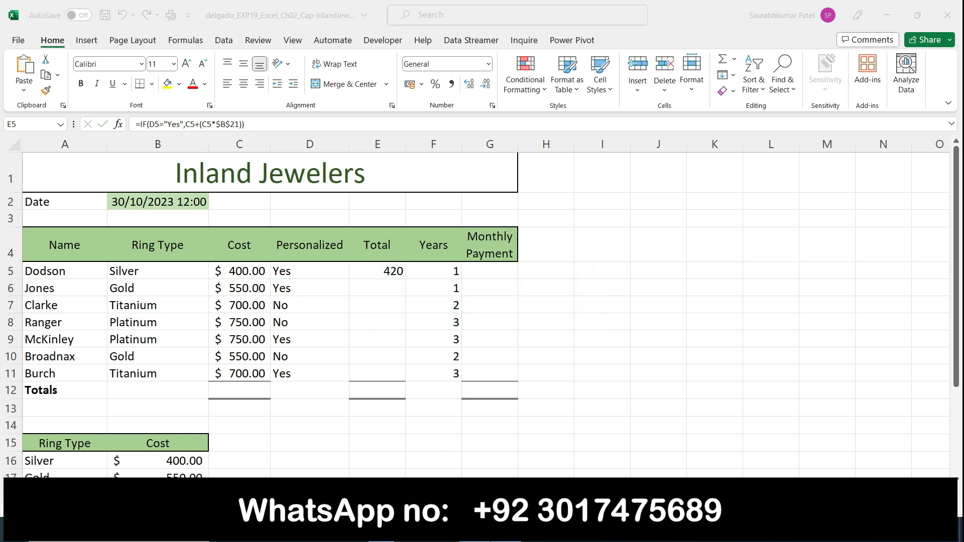
# Switch to the Word instructions and remove the bold and yellow highlight from instruction 7
pyautogui.hotkey('alt', 'Tab')
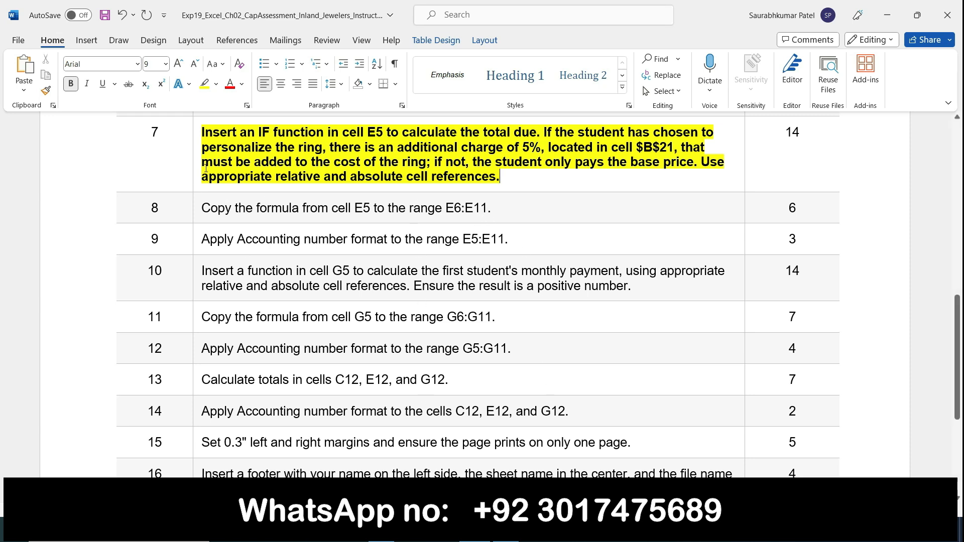
pyautogui.click(197, 137)
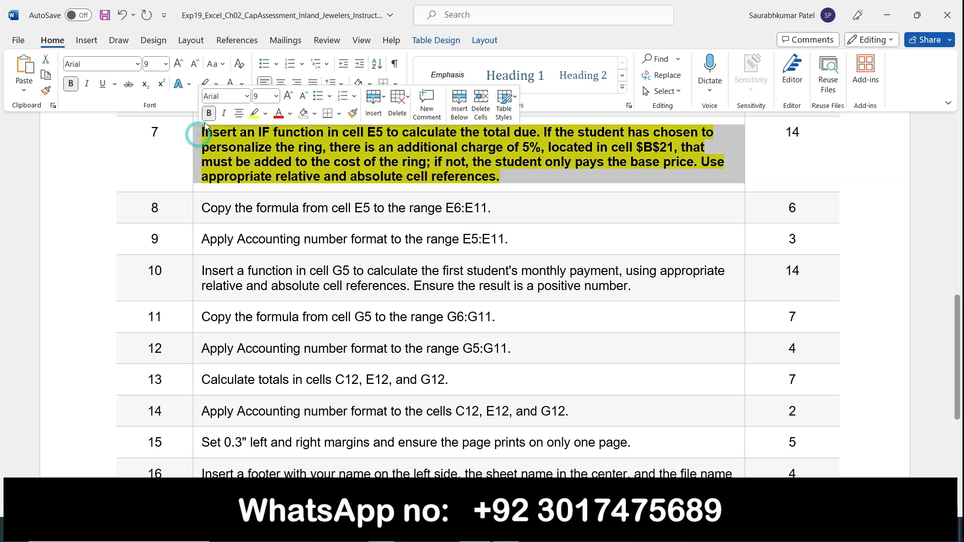
pyautogui.click(209, 113)
pyautogui.click(254, 113)
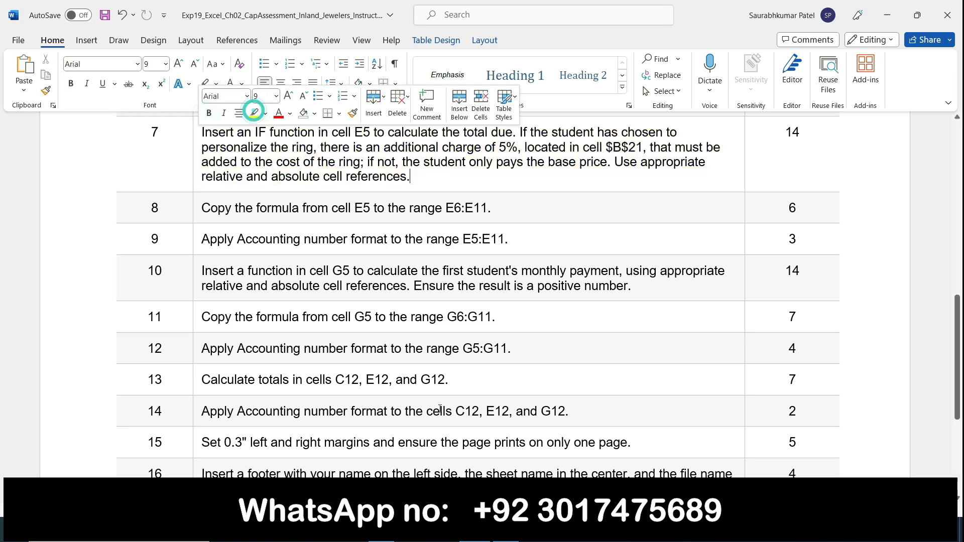
# Switch to Excel, add C5 as the false result of the IF function in E5, and copy the formula down to E6:E11
pyautogui.click(506, 530)
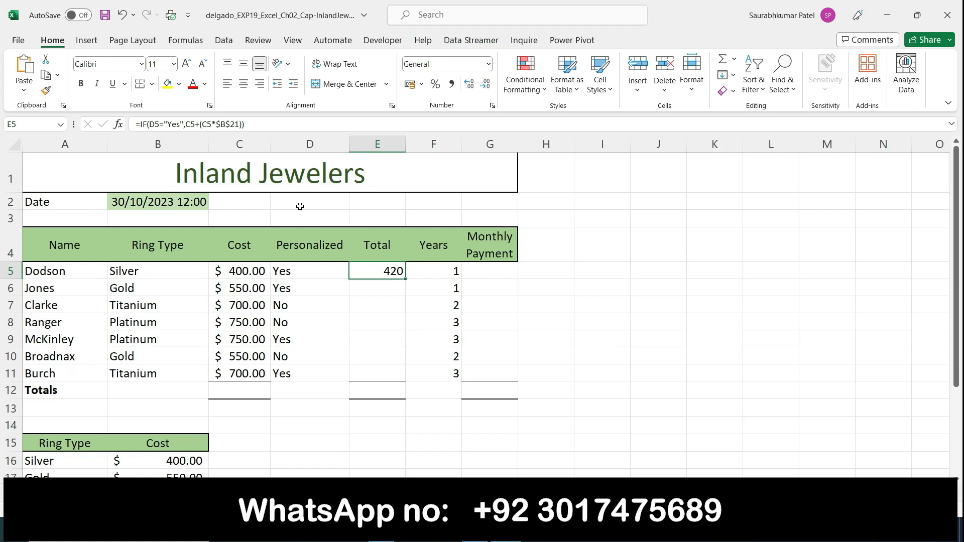
pyautogui.click(118, 124)
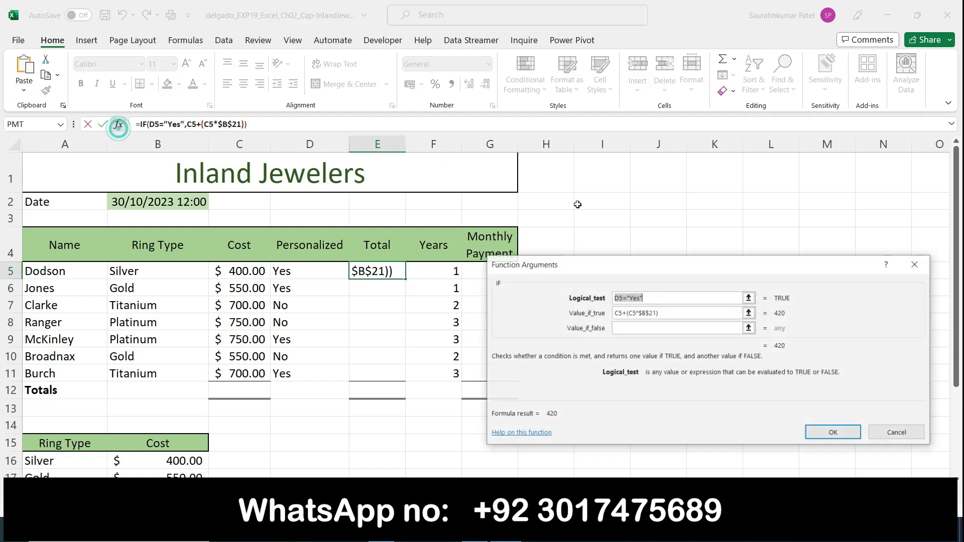
pyautogui.click(626, 327)
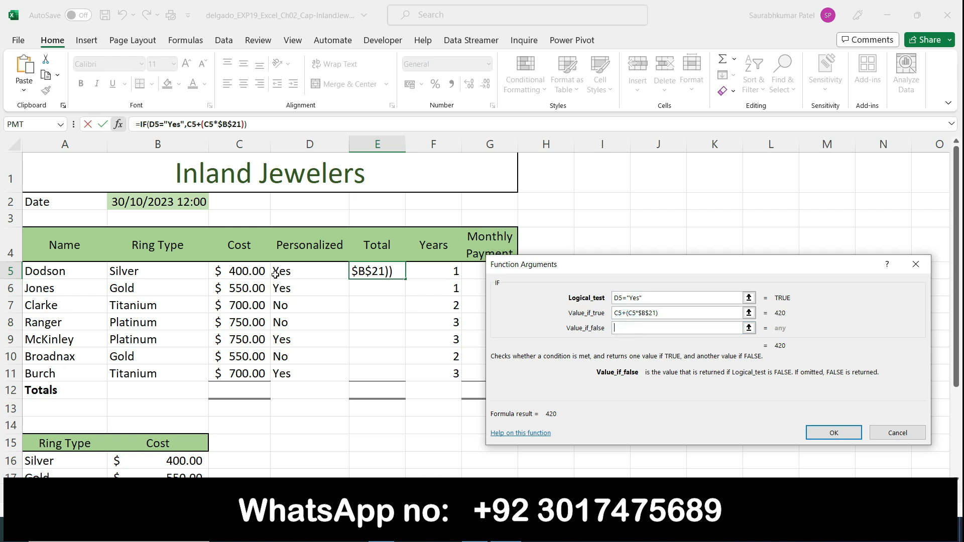
pyautogui.click(229, 268)
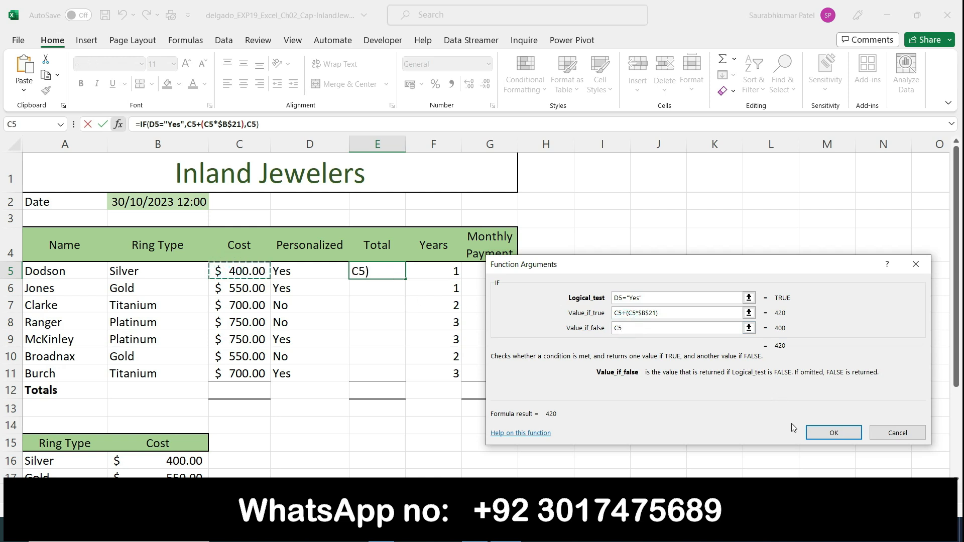
pyautogui.click(824, 432)
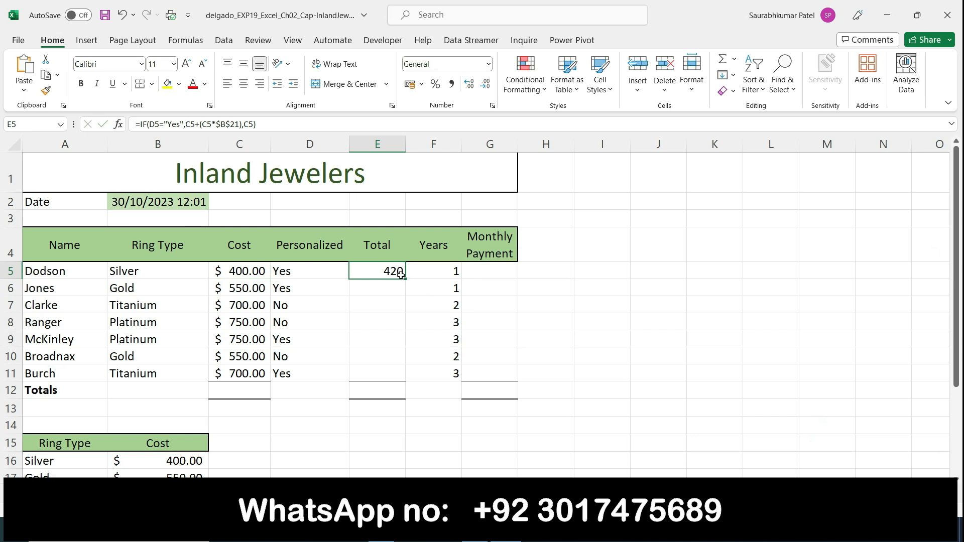
pyautogui.moveTo(407, 280); pyautogui.dragTo(422, 378)
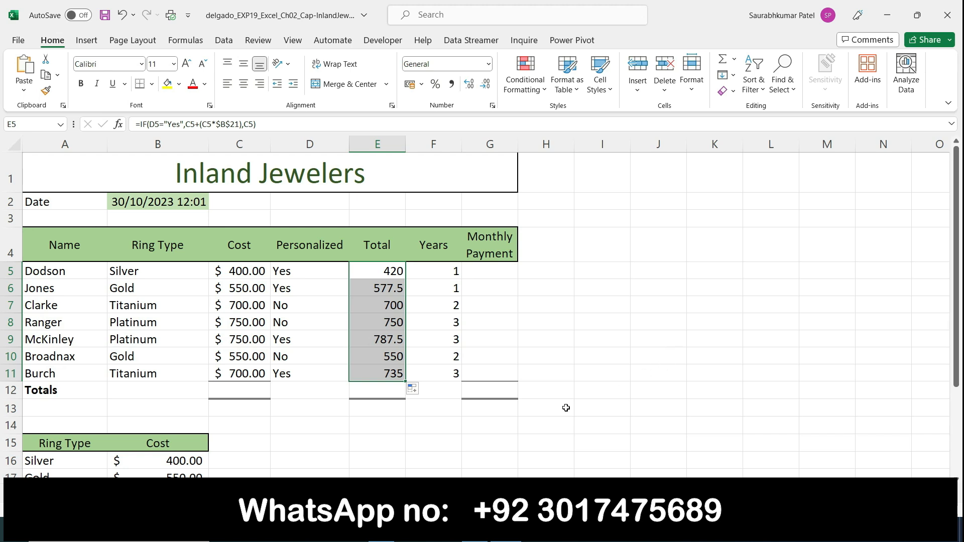
# Switch to the Word instructions and apply bold and yellow highlight to instruction 9
pyautogui.hotkey('alt', 'Tab')
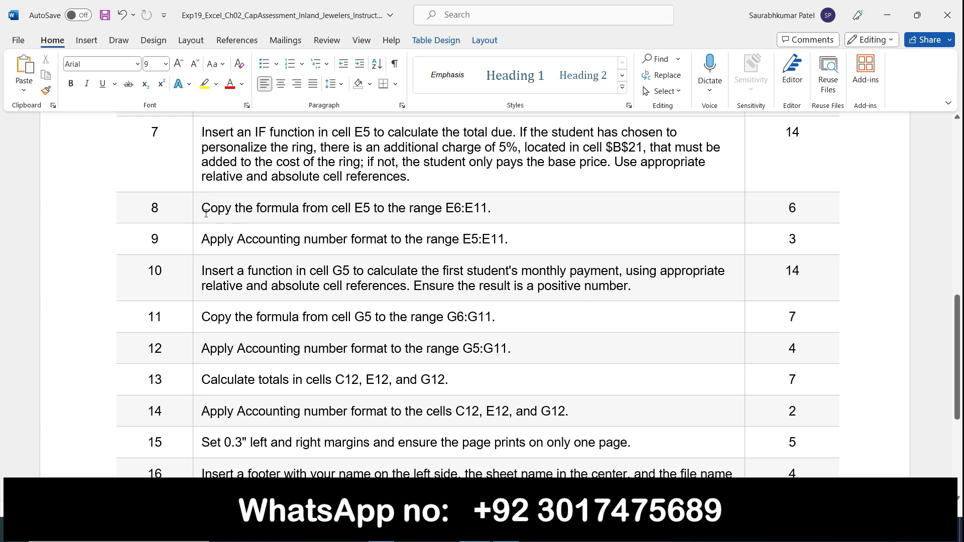
pyautogui.click(196, 245)
pyautogui.click(208, 221)
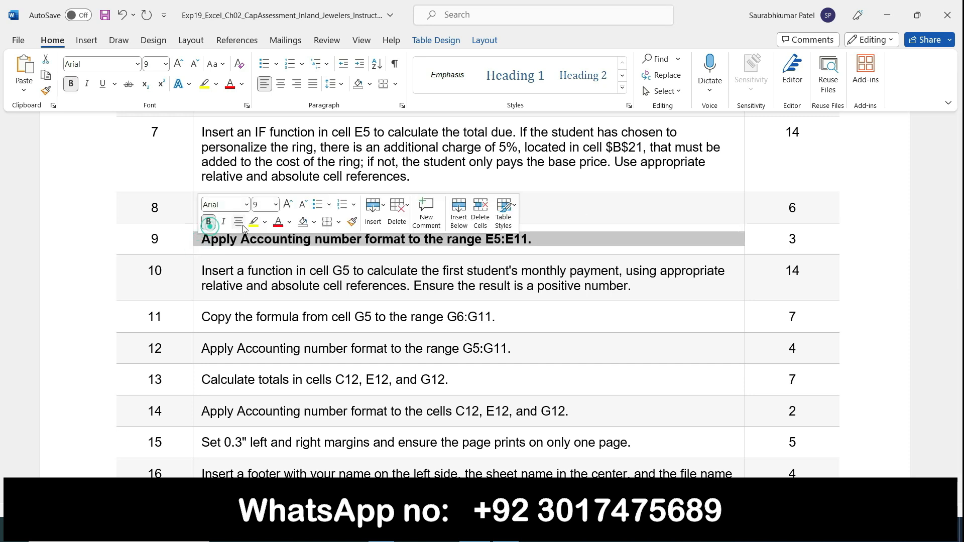
pyautogui.click(251, 225)
pyautogui.click(573, 248)
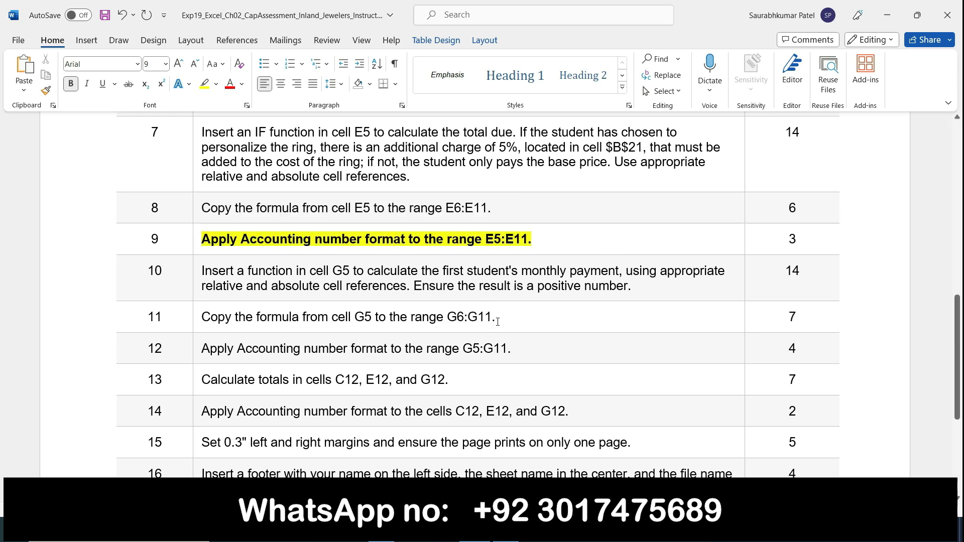
# Switch to Excel and apply the Accounting number format with the $ symbol to the totals in E5:E11
pyautogui.click(505, 530)
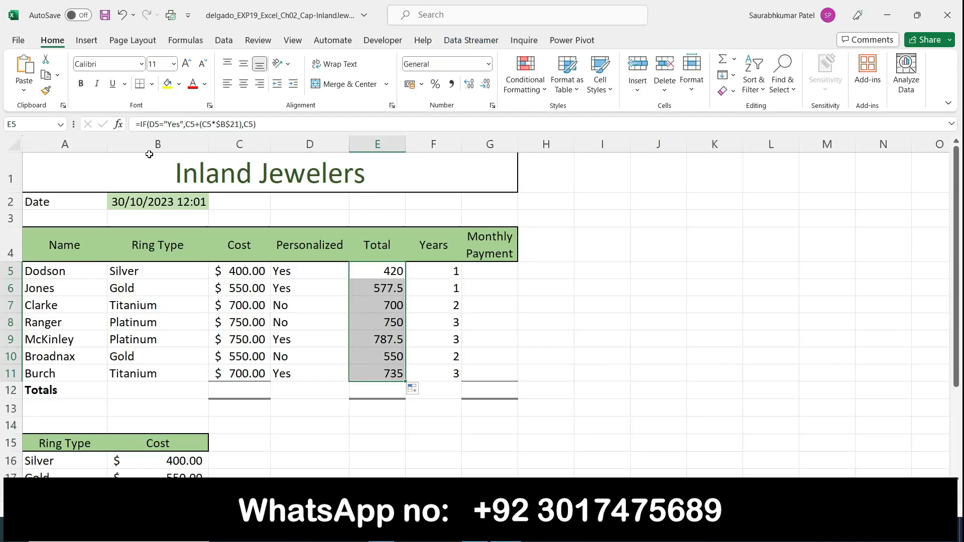
pyautogui.click(489, 65)
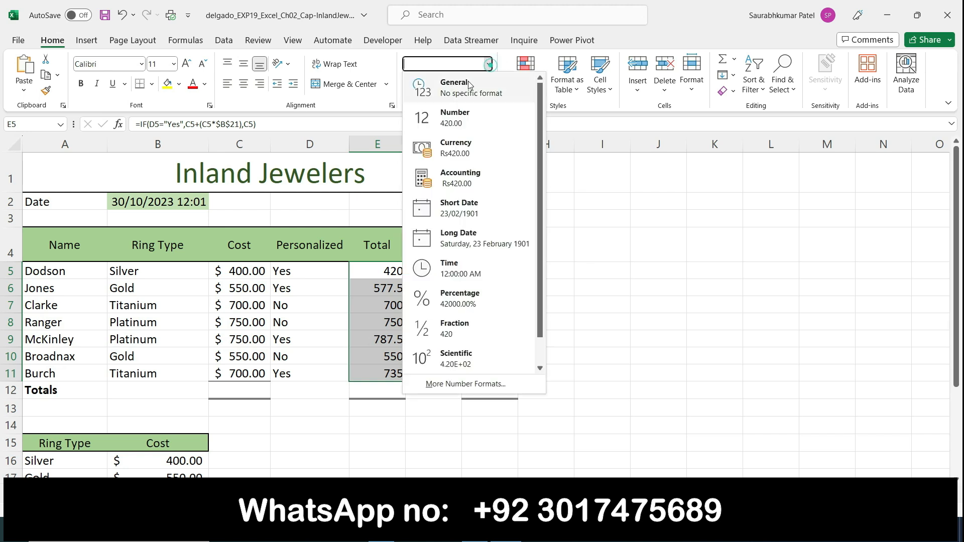
pyautogui.click(469, 166)
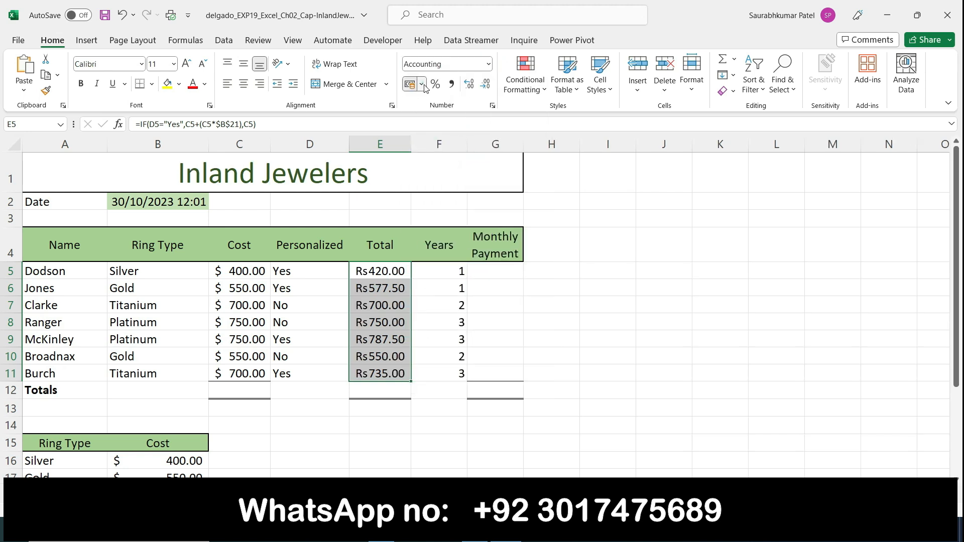
pyautogui.click(421, 84)
pyautogui.click(430, 105)
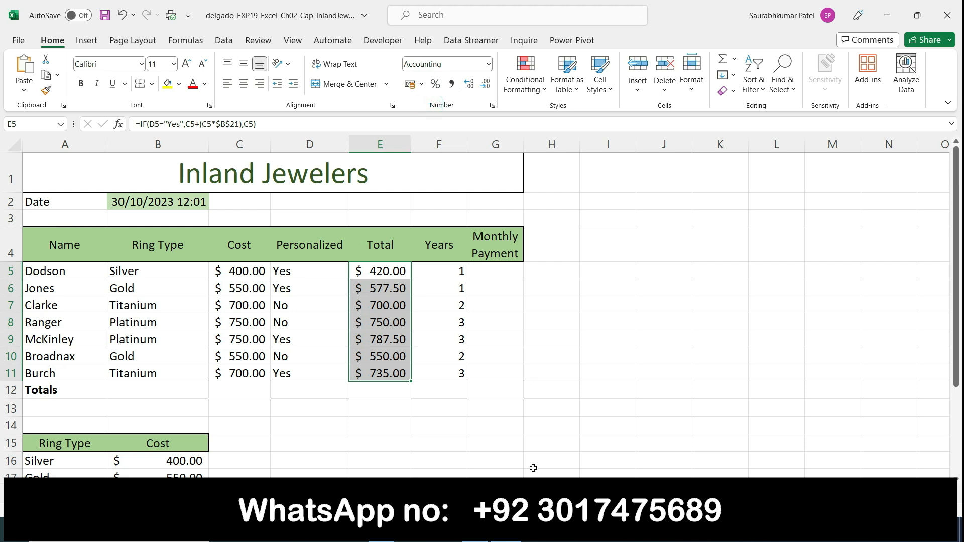
# Review the remaining instructions and project description in Word, and compare them with the Inland Jewelers worksheet in Excel
pyautogui.hotkey('alt', 'Tab')
pyautogui.scroll(-4, 642, 415)
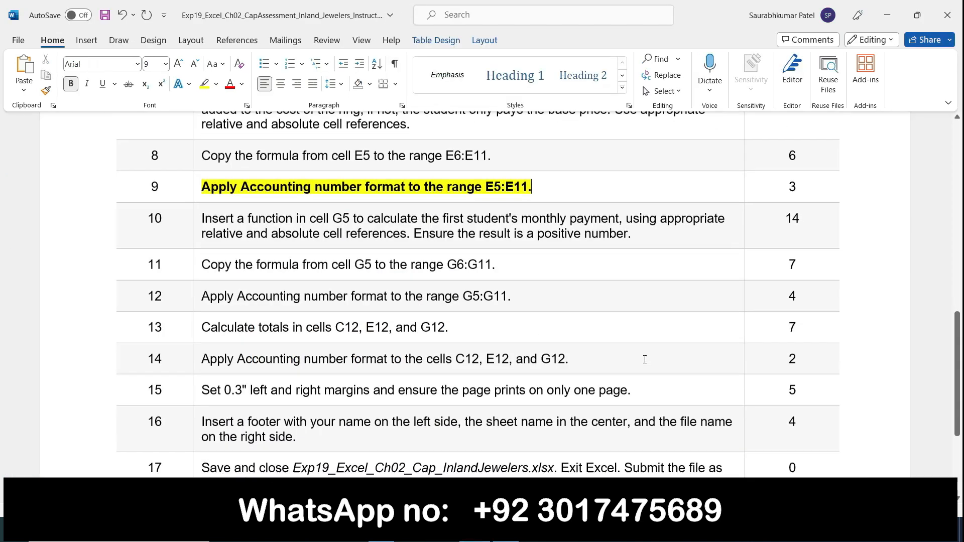
pyautogui.scroll(7, 648, 362)
pyautogui.scroll(7, 648, 362)
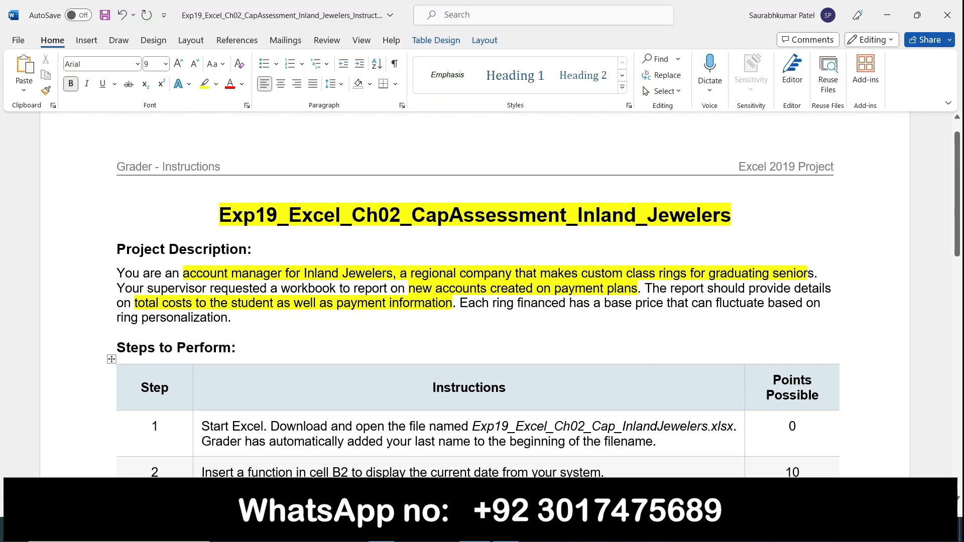
pyautogui.hotkey('alt', 'Tab')
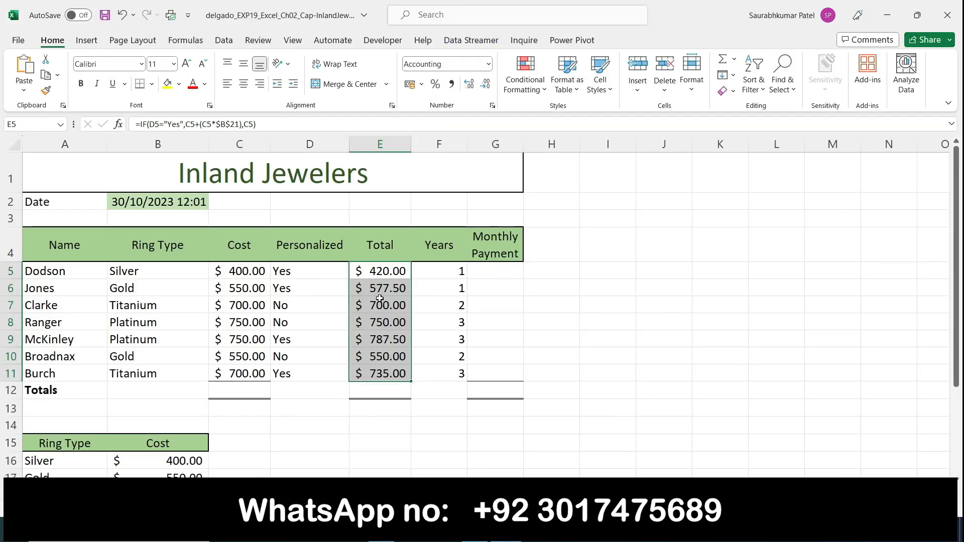
pyautogui.scroll(-5, 454, 438)
pyautogui.scroll(5, 454, 441)
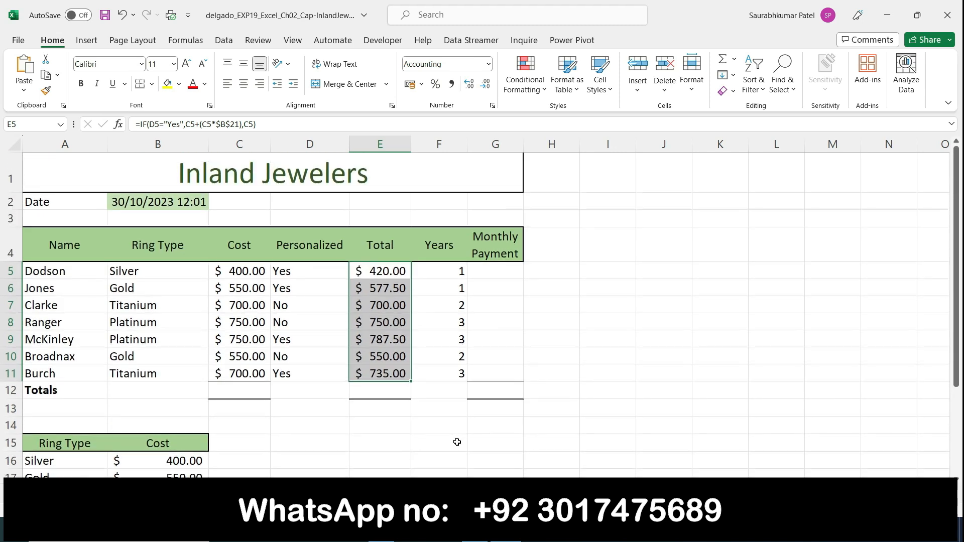
pyautogui.hotkey('alt', 'Tab')
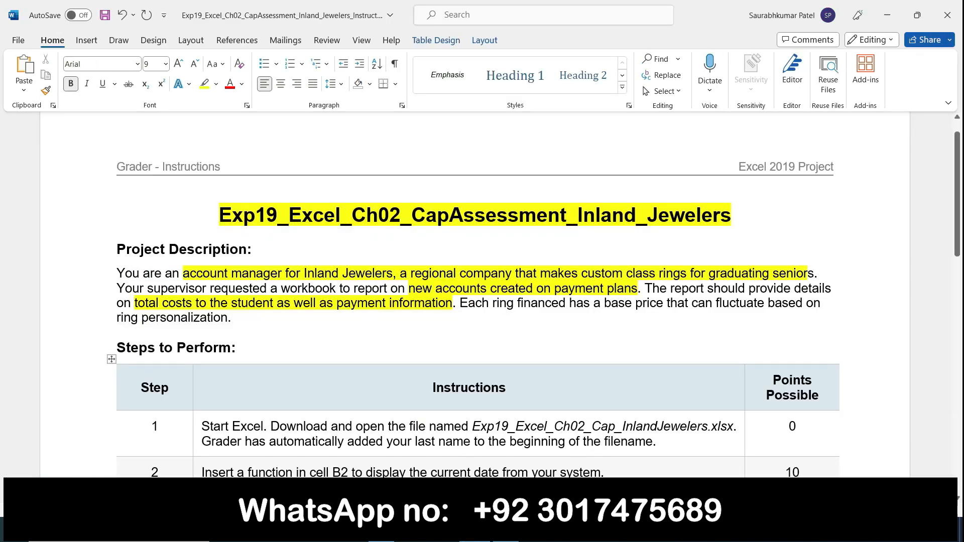
pyautogui.scroll(-15, 703, 398)
pyautogui.scroll(7, 711, 402)
pyautogui.scroll(8, 710, 402)
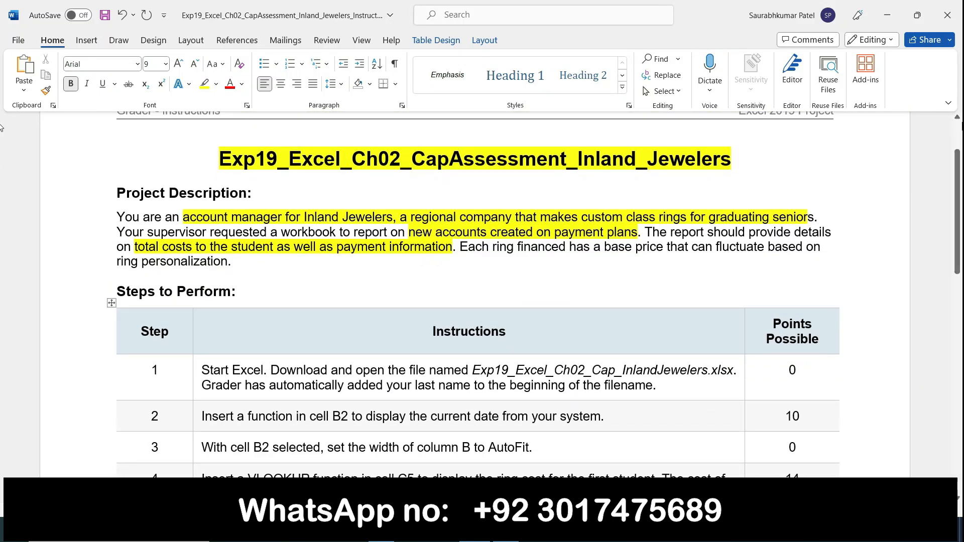
pyautogui.scroll(1, 1, 125)
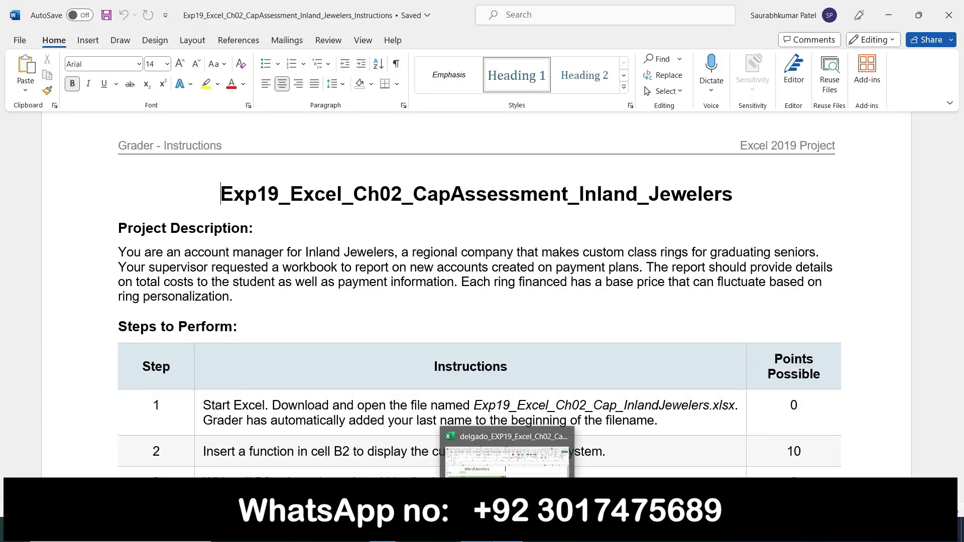
# Highlight in yellow the Word document's title and the project description text from "account manager" to "graduating senior"
pyautogui.click(399, 380)
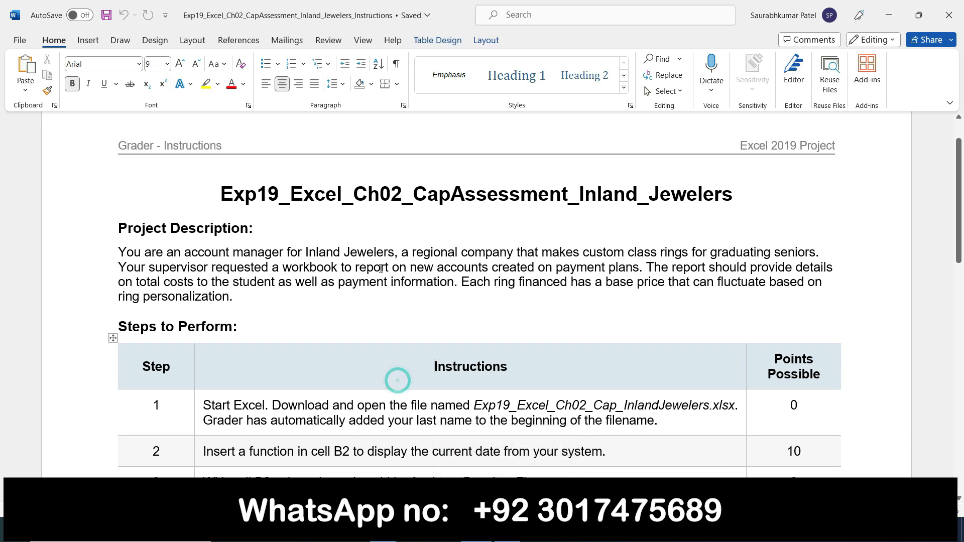
pyautogui.moveTo(218, 182); pyautogui.dragTo(743, 195)
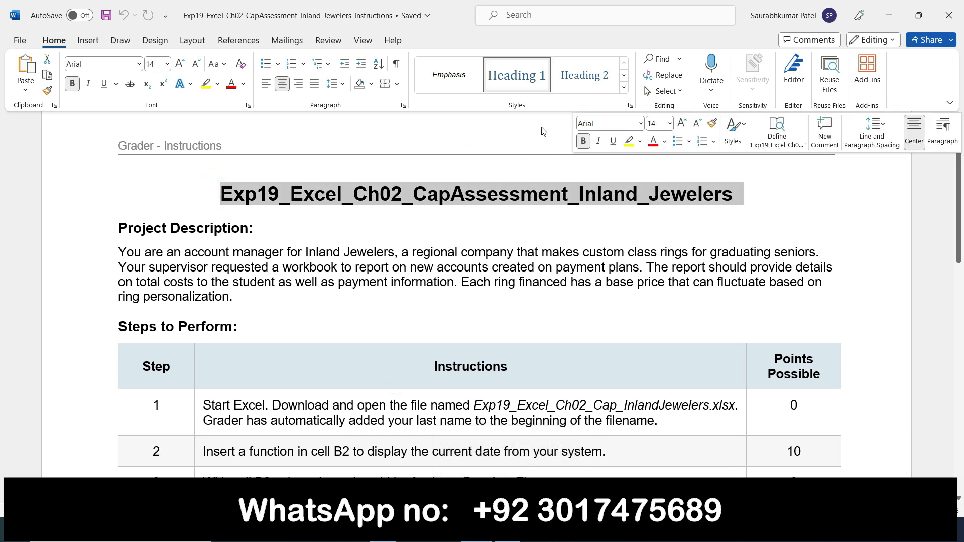
pyautogui.click(628, 142)
pyautogui.click(186, 253)
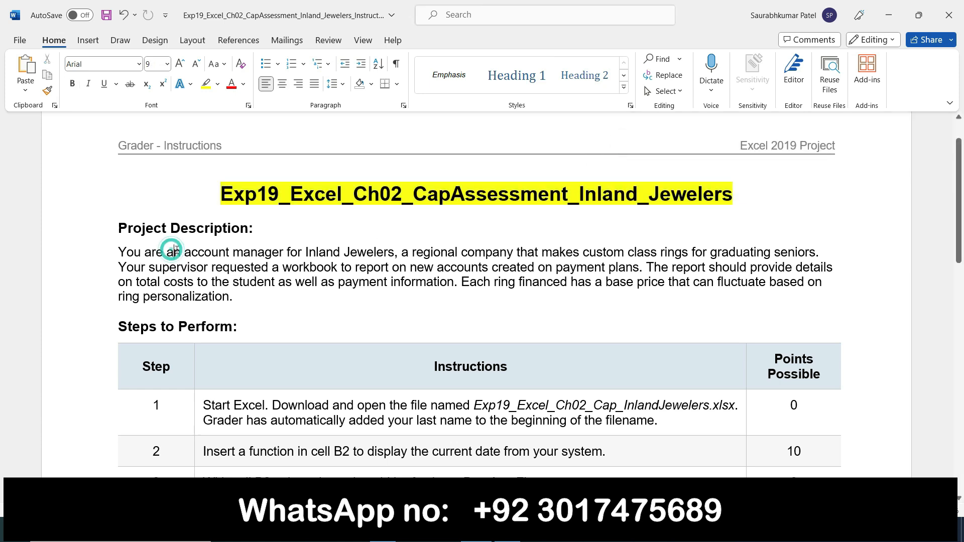
pyautogui.moveTo(201, 253); pyautogui.dragTo(809, 250)
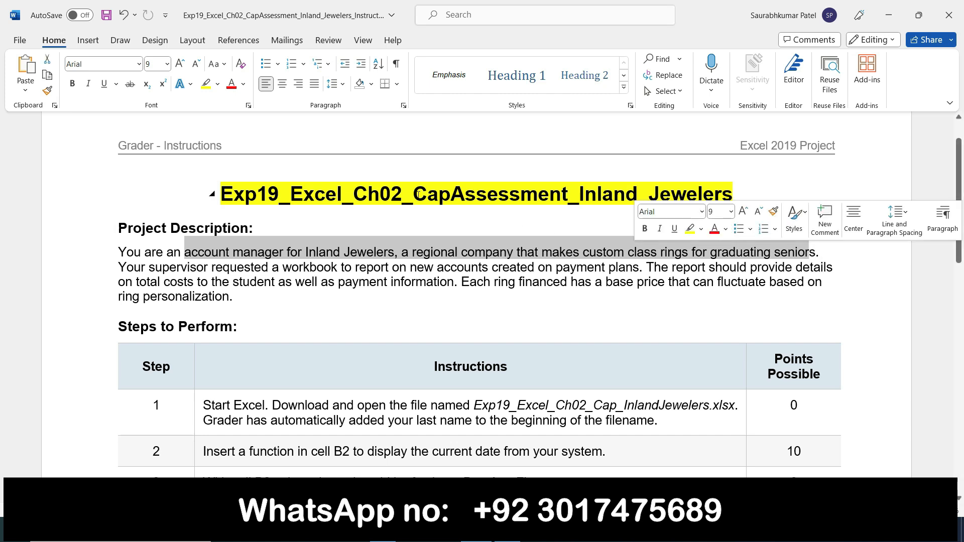
pyautogui.click(206, 84)
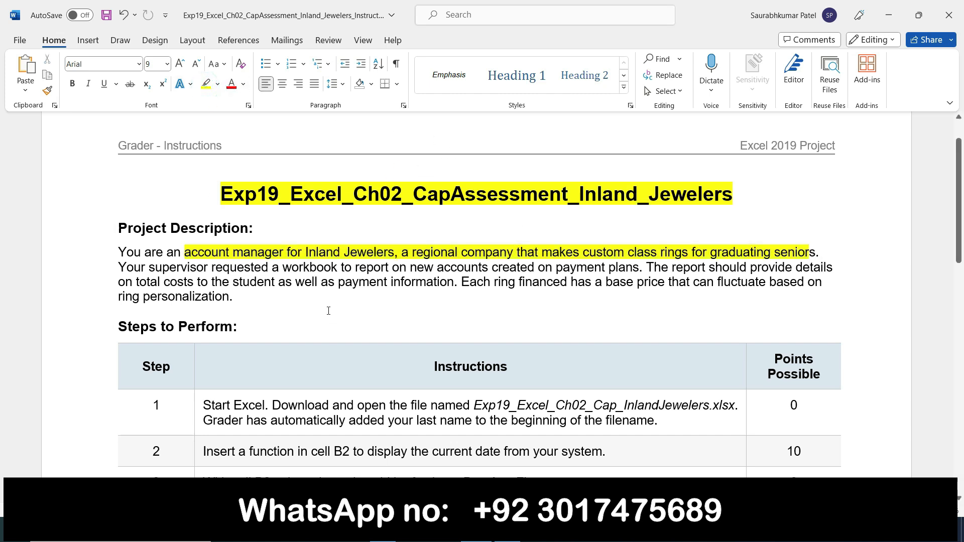
# Highlight in yellow "new accounts created on payment plans" and "total costs to the student as well as payment information" in the project description
pyautogui.moveTo(416, 268); pyautogui.dragTo(625, 273)
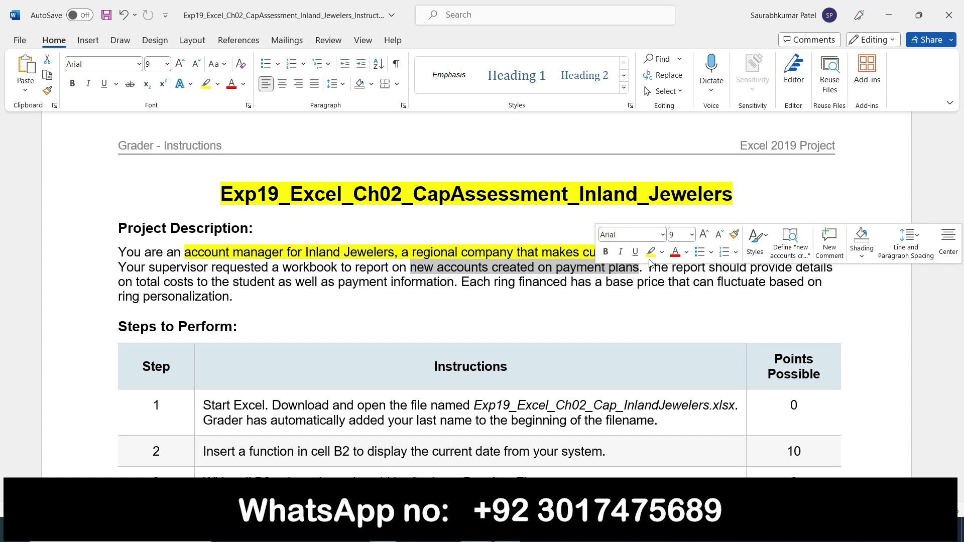
pyautogui.click(649, 254)
pyautogui.click(766, 297)
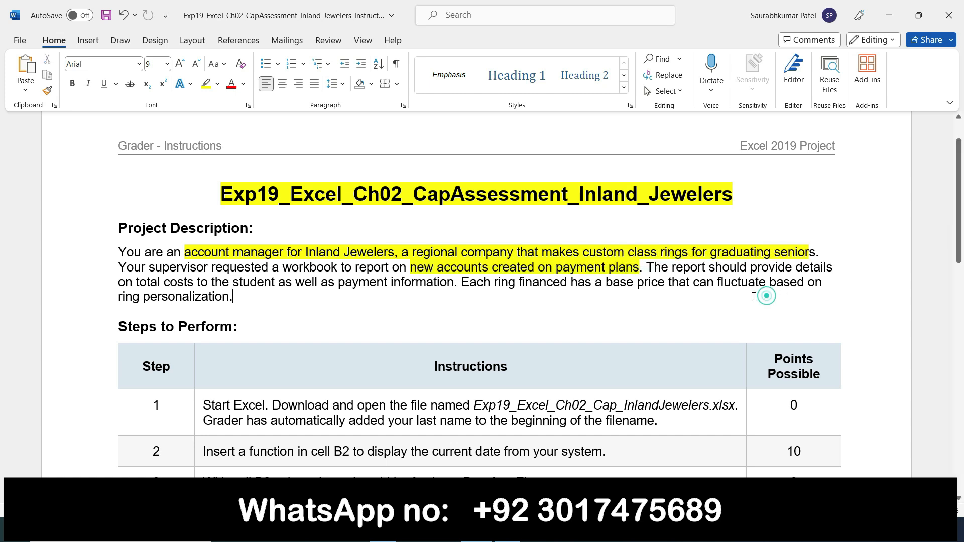
pyautogui.moveTo(141, 284); pyautogui.dragTo(428, 289)
pyautogui.click(482, 271)
pyautogui.click(496, 302)
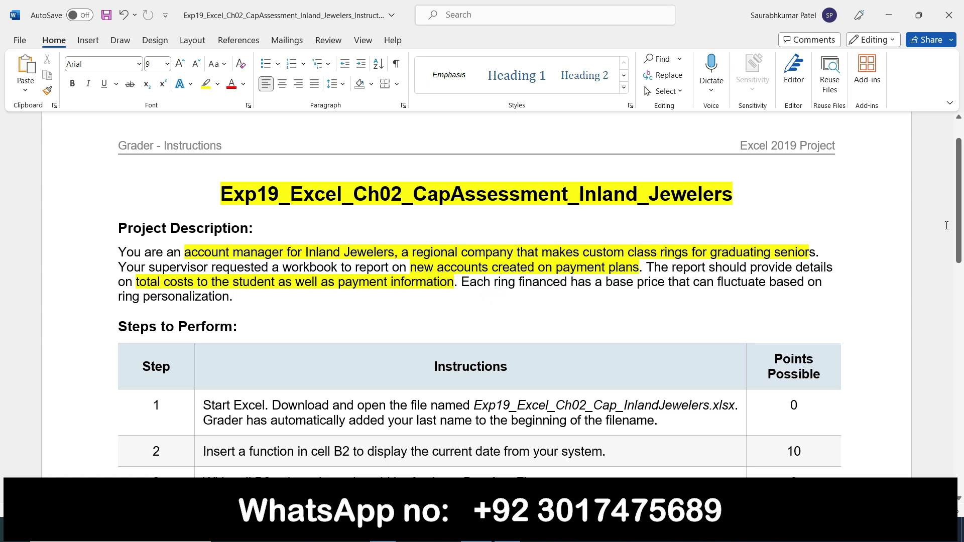
# Apply bold and yellow highlight to instruction 1 about downloading and opening the workbook file
pyautogui.moveTo(957, 225); pyautogui.dragTo(961, 250)
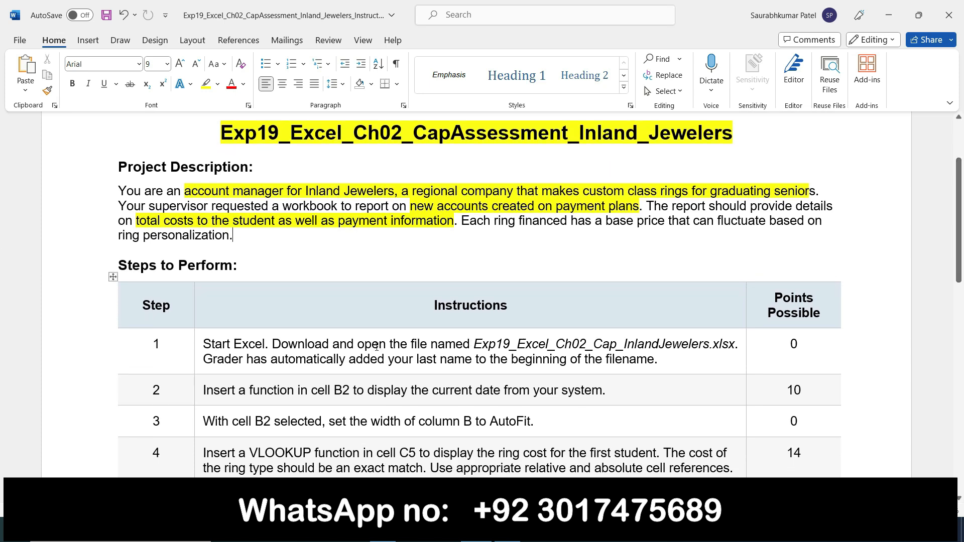
pyautogui.moveTo(474, 344); pyautogui.dragTo(736, 355)
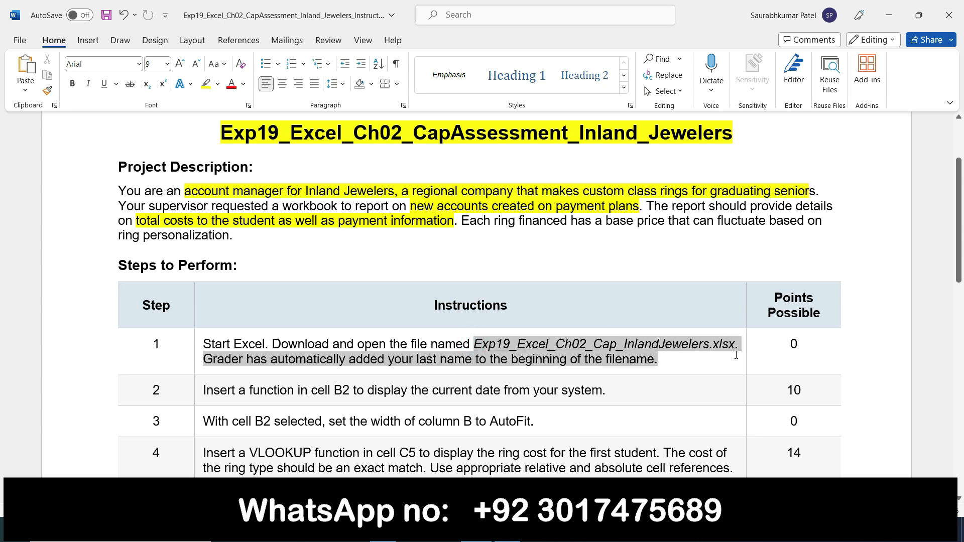
pyautogui.click(673, 357)
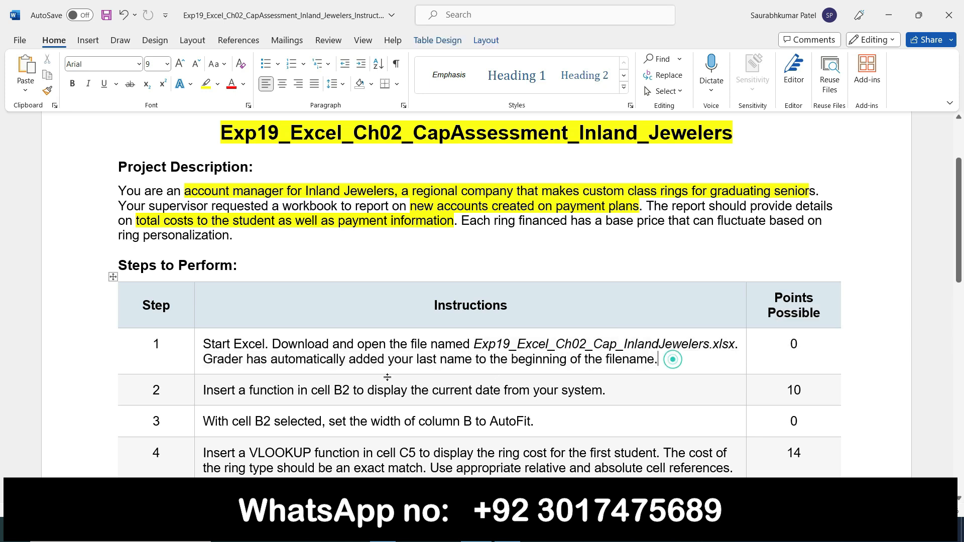
pyautogui.click(196, 348)
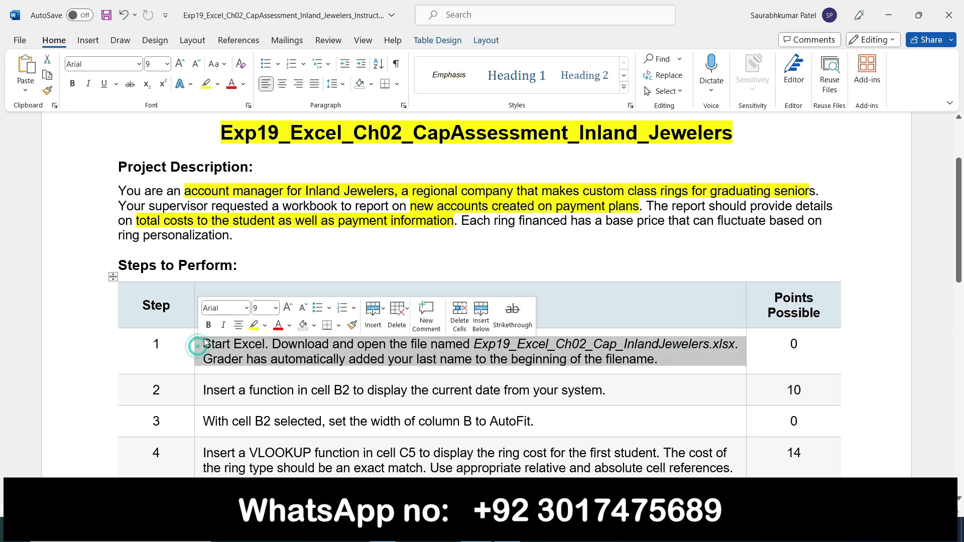
pyautogui.click(209, 325)
pyautogui.click(253, 326)
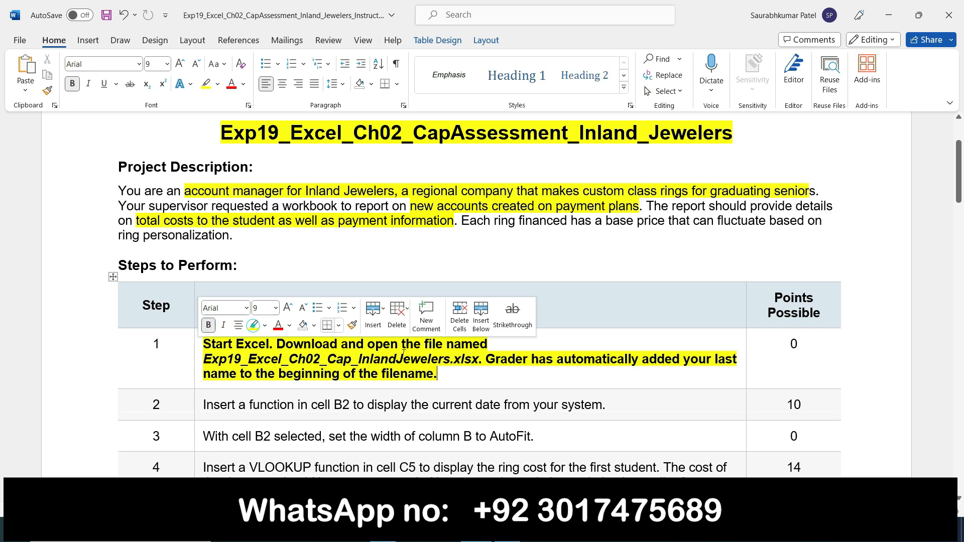
pyautogui.click(490, 384)
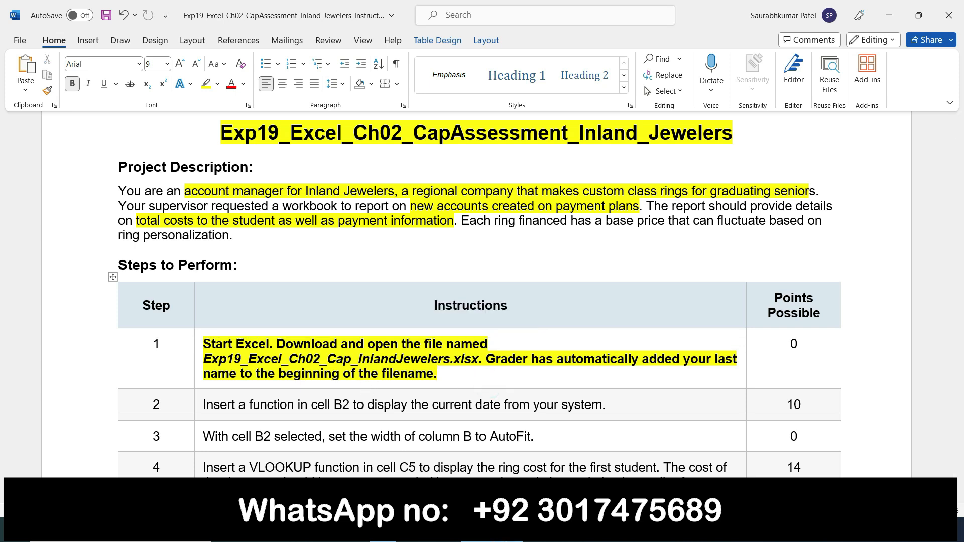
# Check the open workbook in Excel, return to Word and remove the bold and yellow highlight from instruction 1
pyautogui.click(507, 531)
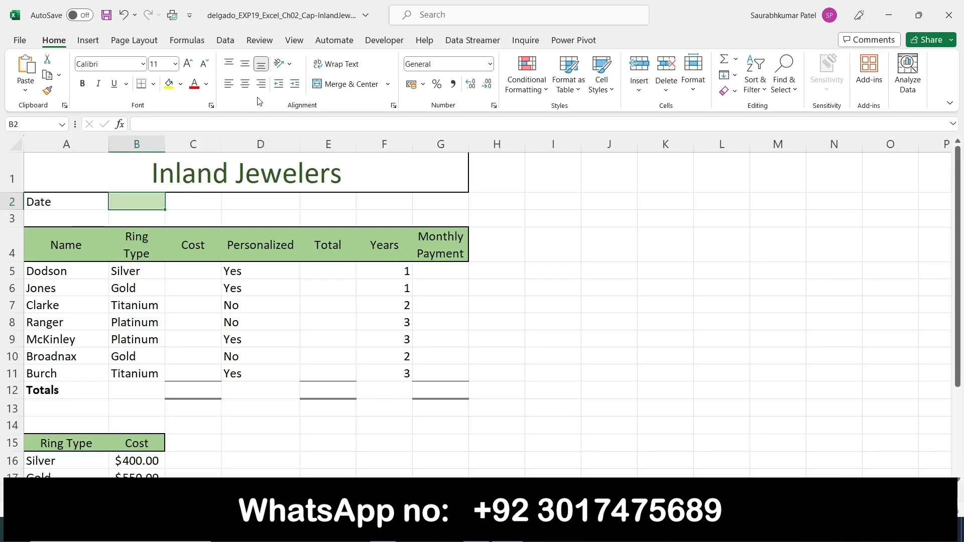
pyautogui.hotkey('alt', 'Tab')
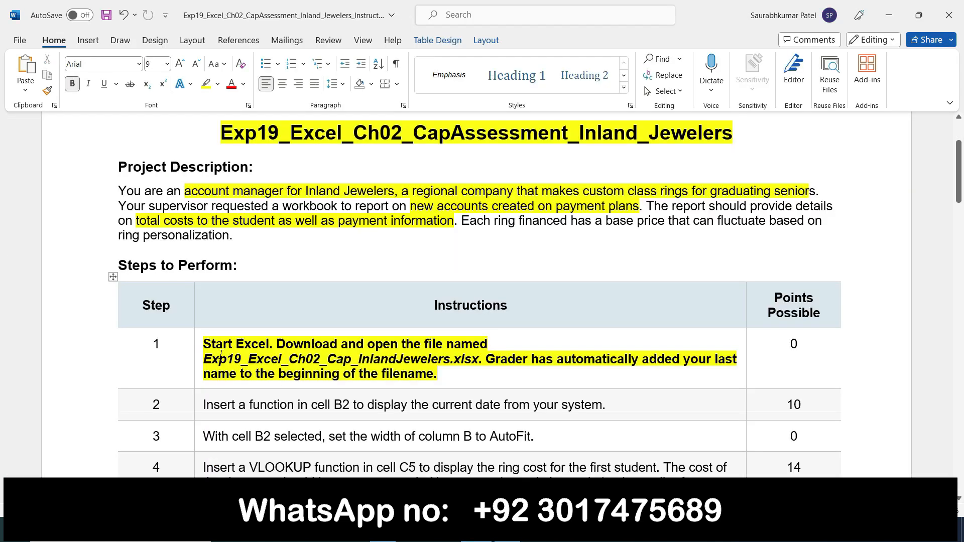
pyautogui.click(198, 350)
pyautogui.click(210, 327)
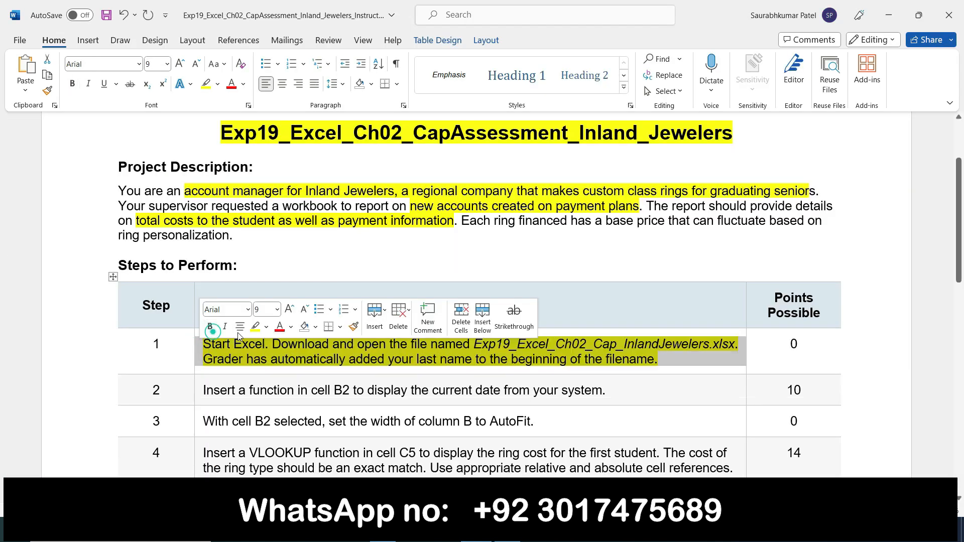
pyautogui.click(243, 325)
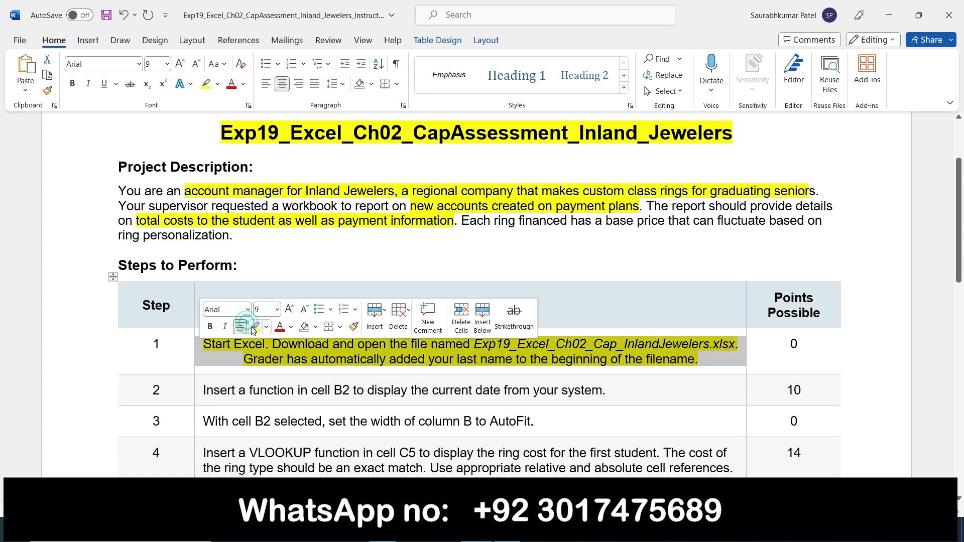
pyautogui.click(243, 326)
pyautogui.click(255, 328)
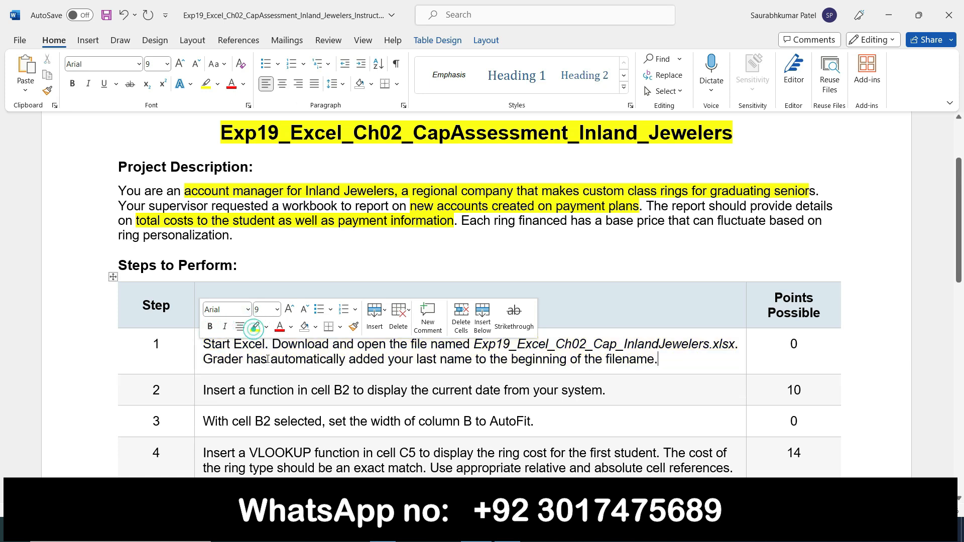
# Apply bold and yellow highlight to instruction 2 about inserting the current date function in cell B2
pyautogui.moveTo(958, 257); pyautogui.dragTo(955, 308)
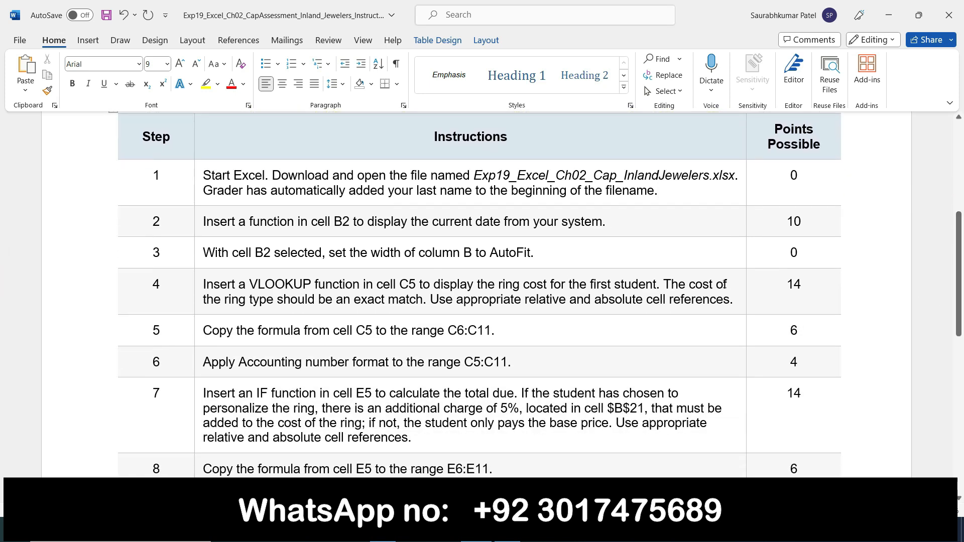
pyautogui.click(201, 224)
pyautogui.click(212, 202)
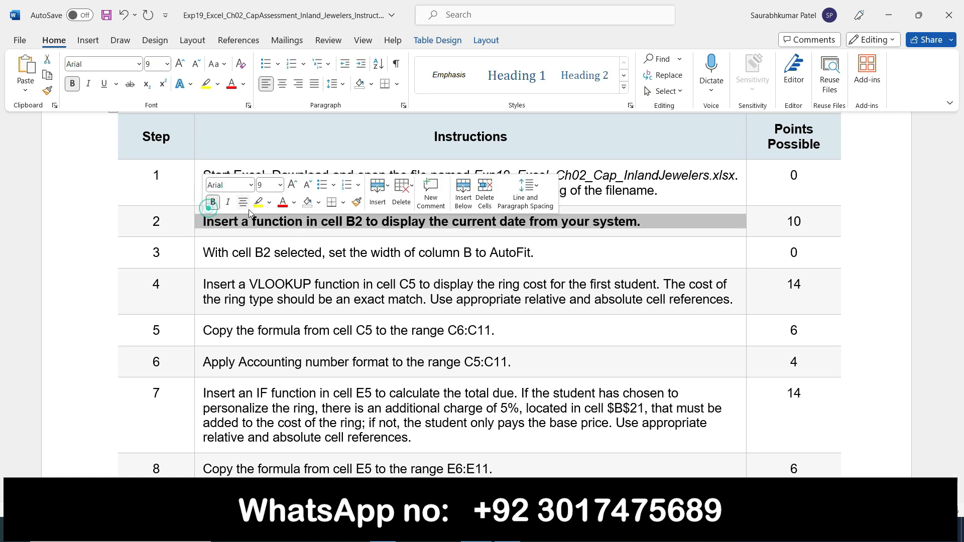
pyautogui.click(257, 202)
pyautogui.click(674, 211)
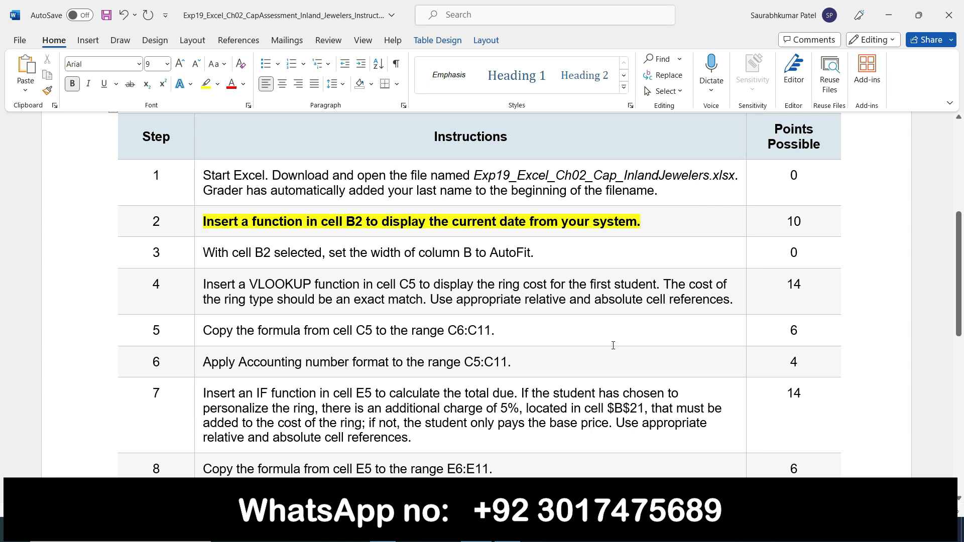
# Switch to Excel, enter =NOW() in cell B2 for the current date, and return to the Word instructions
pyautogui.hotkey('alt', 'Tab')
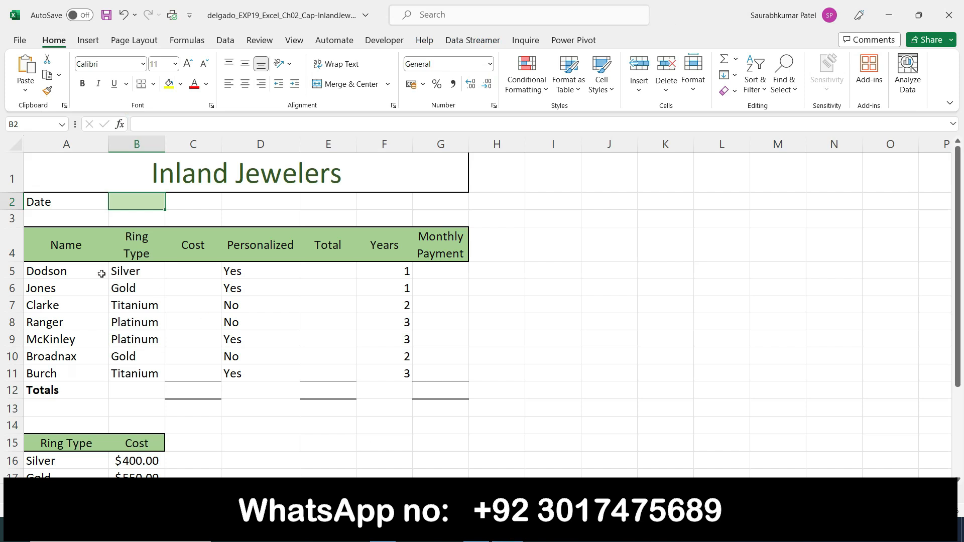
pyautogui.hotkey('alt', 'Tab')
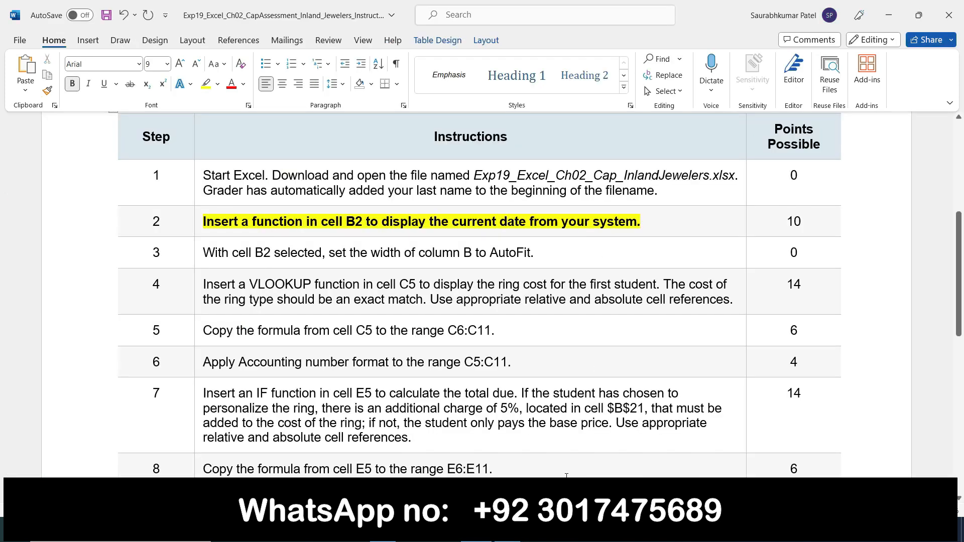
pyautogui.hotkey('alt', 'Tab')
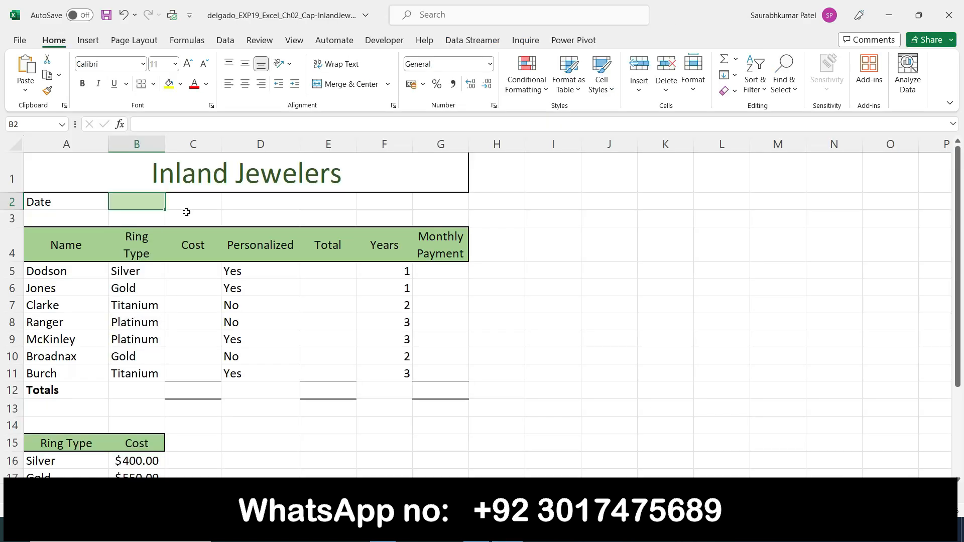
pyautogui.write('=now')
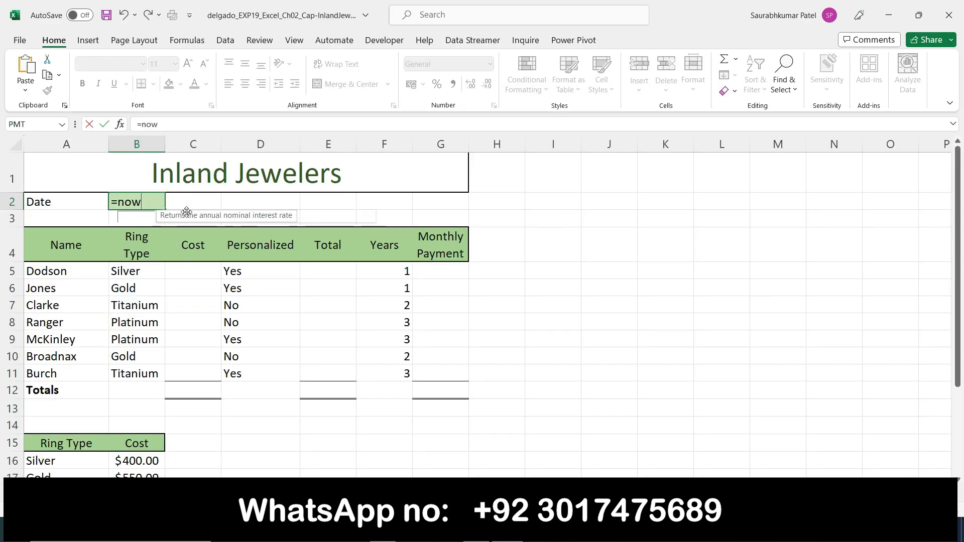
pyautogui.write('()')
pyautogui.press('Return')
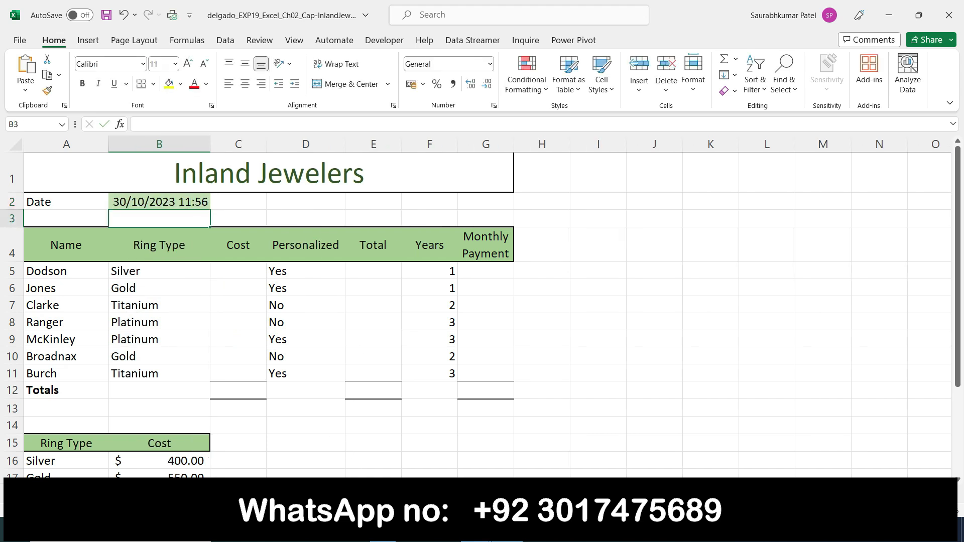
pyautogui.click(476, 531)
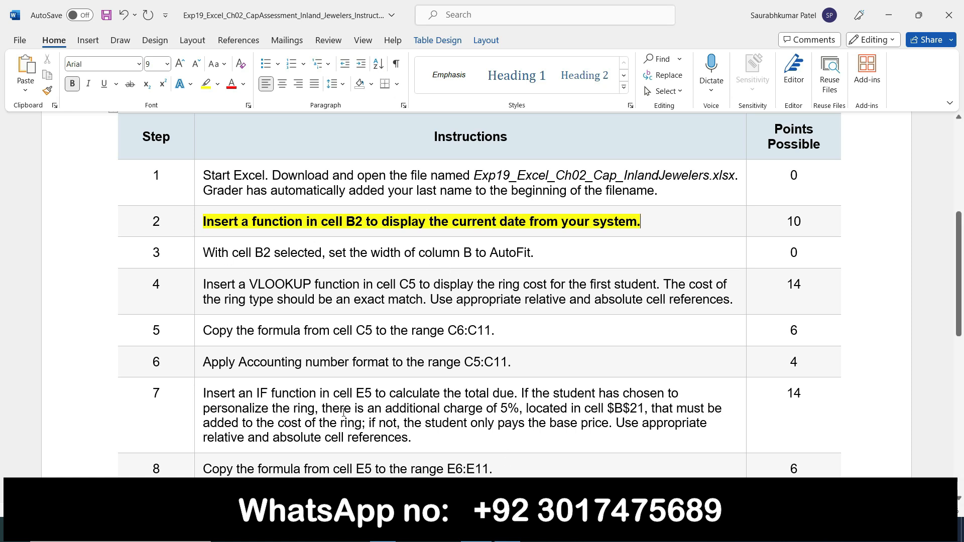
# Remove the bold and yellow highlight from instruction 2 about the current date function
pyautogui.click(199, 221)
pyautogui.click(210, 199)
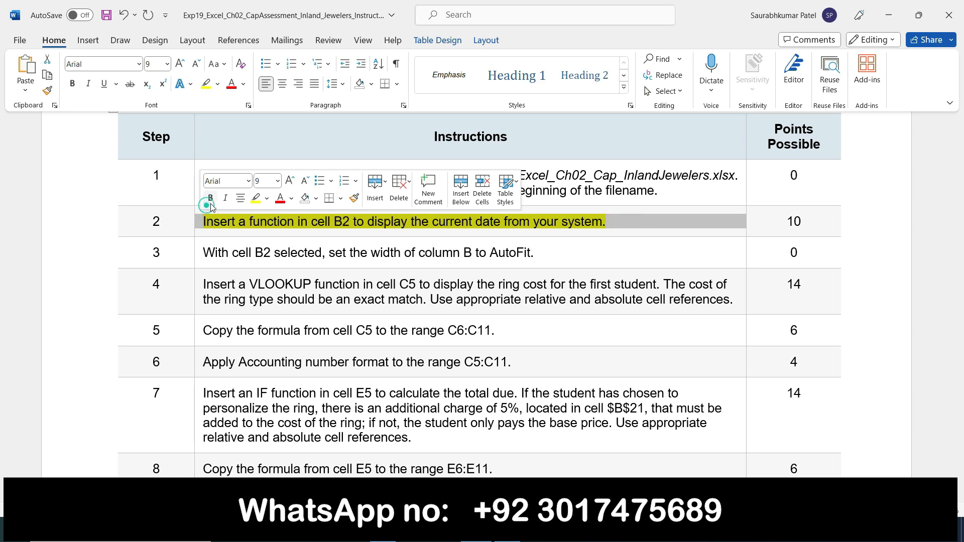
pyautogui.click(257, 199)
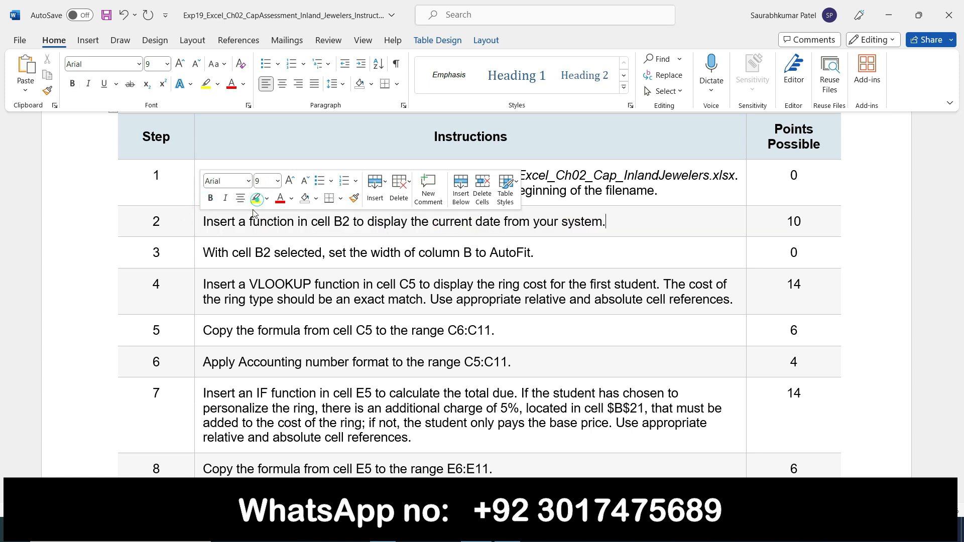
# Apply bold and yellow highlight to instruction 3 about setting the width of column B to AutoFit
pyautogui.click(200, 253)
pyautogui.click(211, 230)
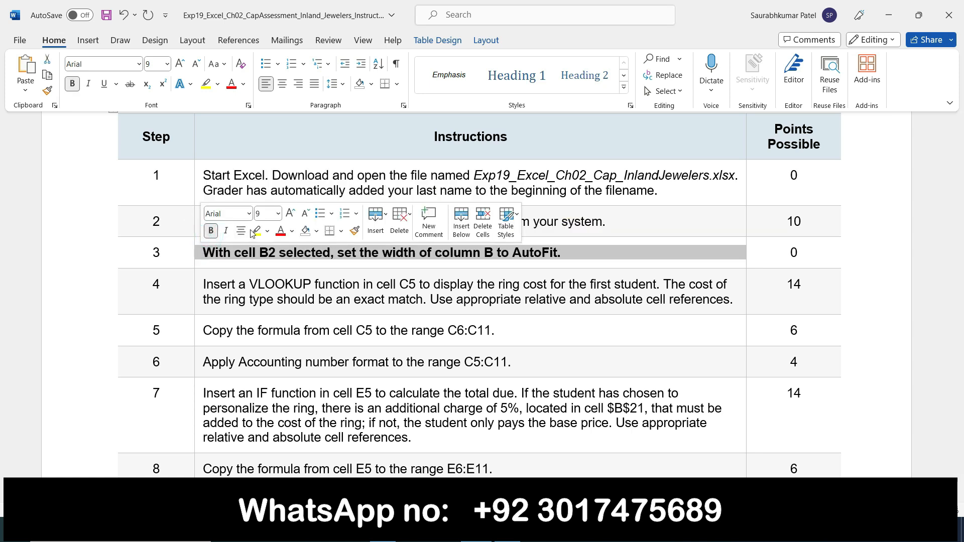
pyautogui.click(256, 230)
pyautogui.click(323, 253)
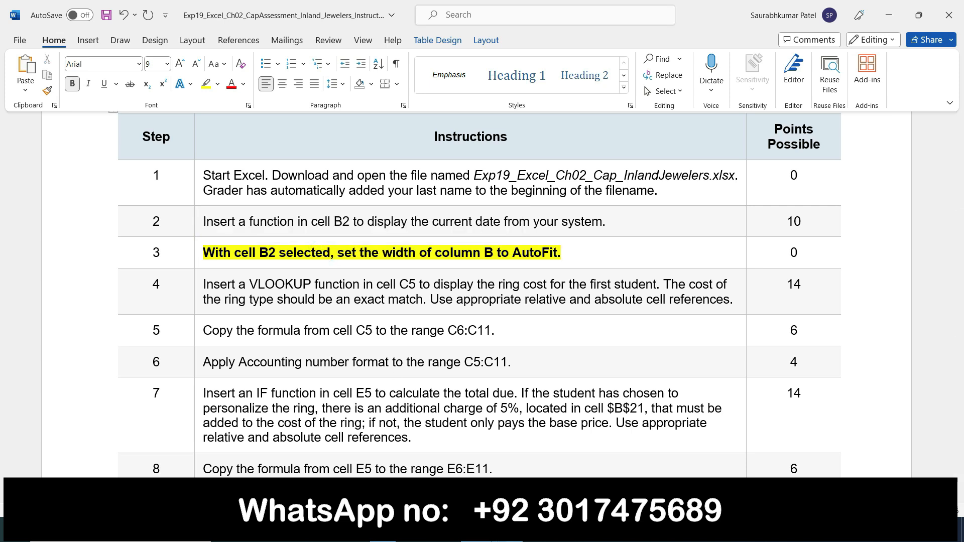
# Switch to Excel, AutoFit the width of column B with cell B2 selected, and return to the Word instructions
pyautogui.hotkey('alt', 'Tab')
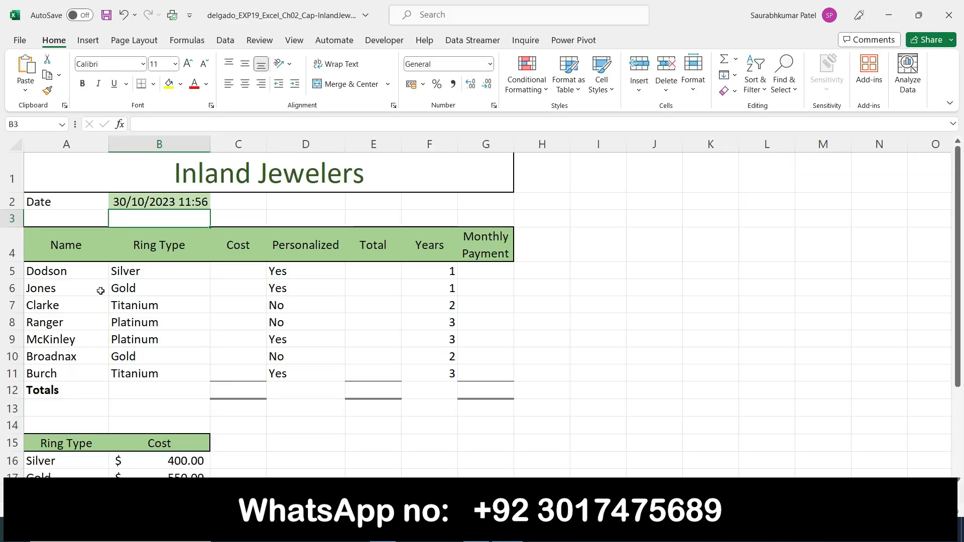
pyautogui.click(179, 201)
pyautogui.click(210, 134)
pyautogui.doubleClick(211, 146)
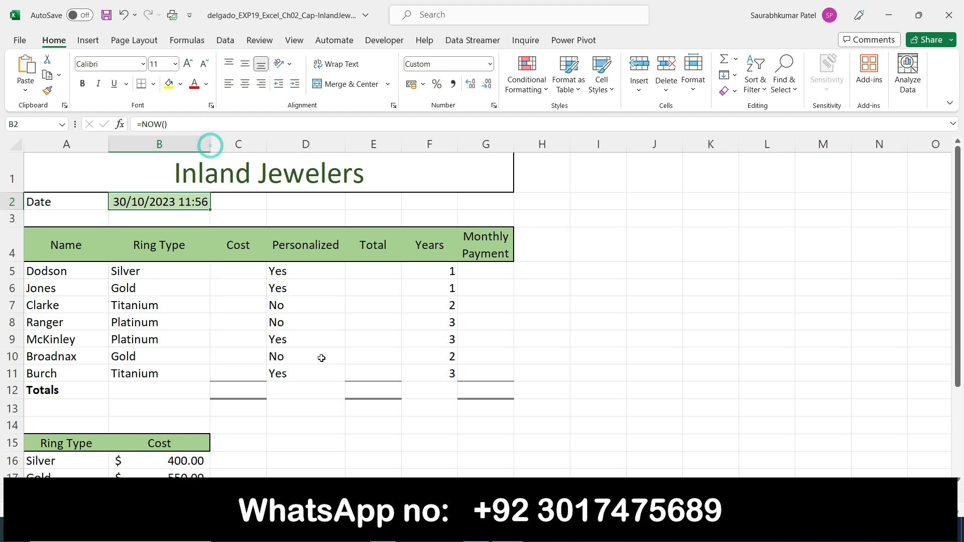
pyautogui.hotkey('alt', 'Tab')
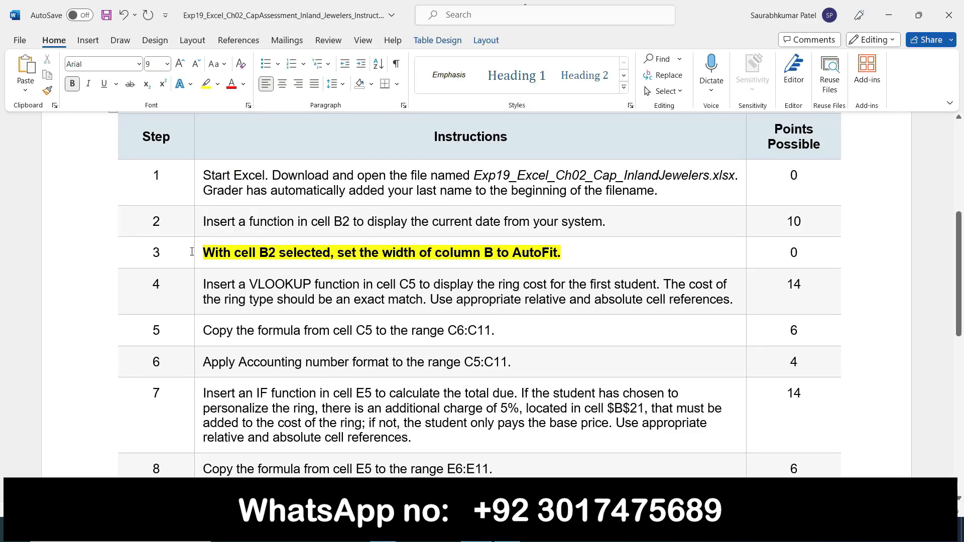
# Remove the bold and yellow highlight from instruction 3 about the column B width
pyautogui.click(201, 263)
pyautogui.click(212, 240)
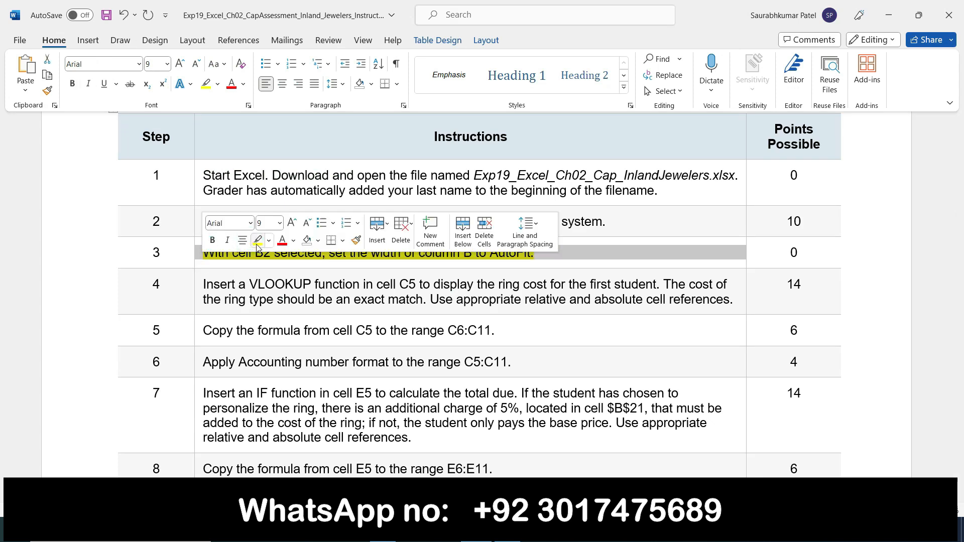
pyautogui.click(255, 241)
# Apply bold and yellow highlight to instruction 4 about the VLOOKUP function in cell C5, and switch to Excel
pyautogui.click(197, 291)
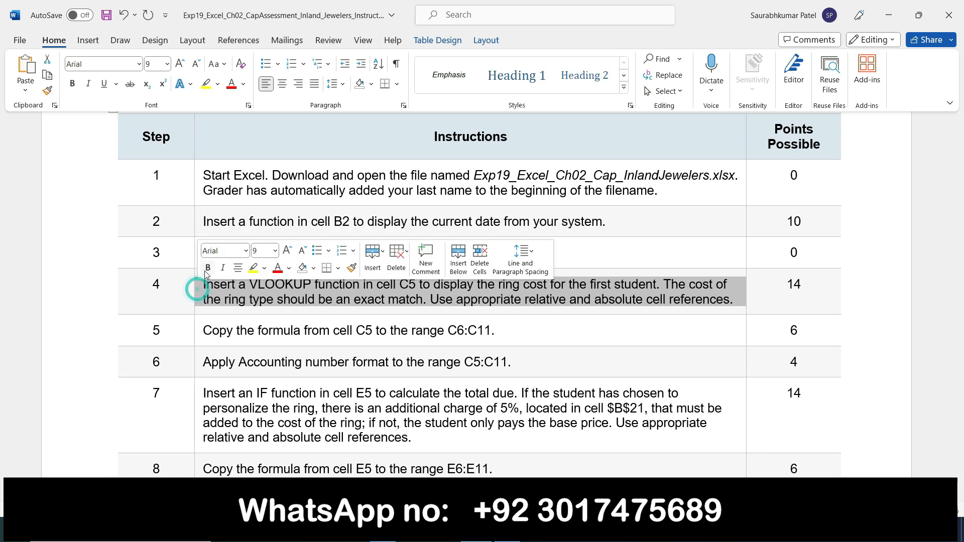
pyautogui.click(207, 268)
pyautogui.click(253, 269)
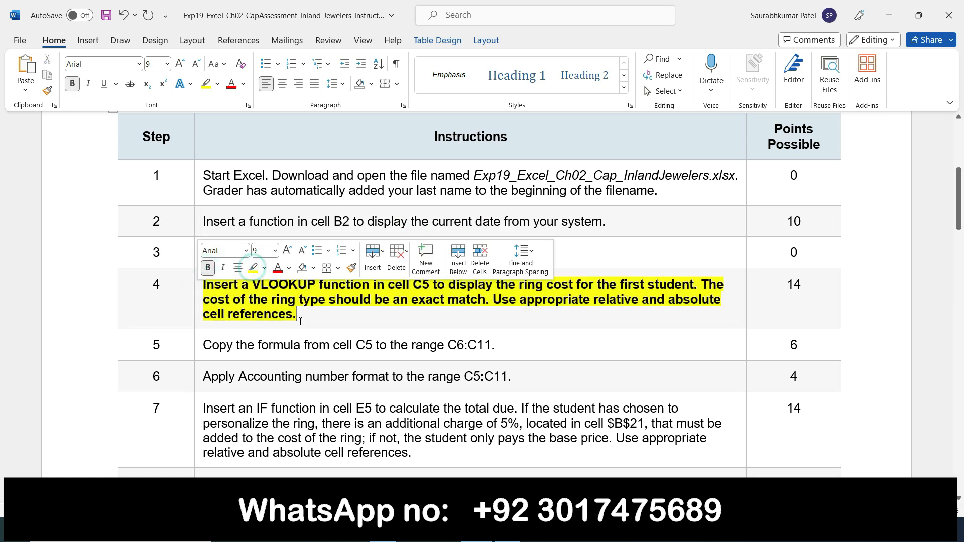
pyautogui.scroll(-3, 303, 317)
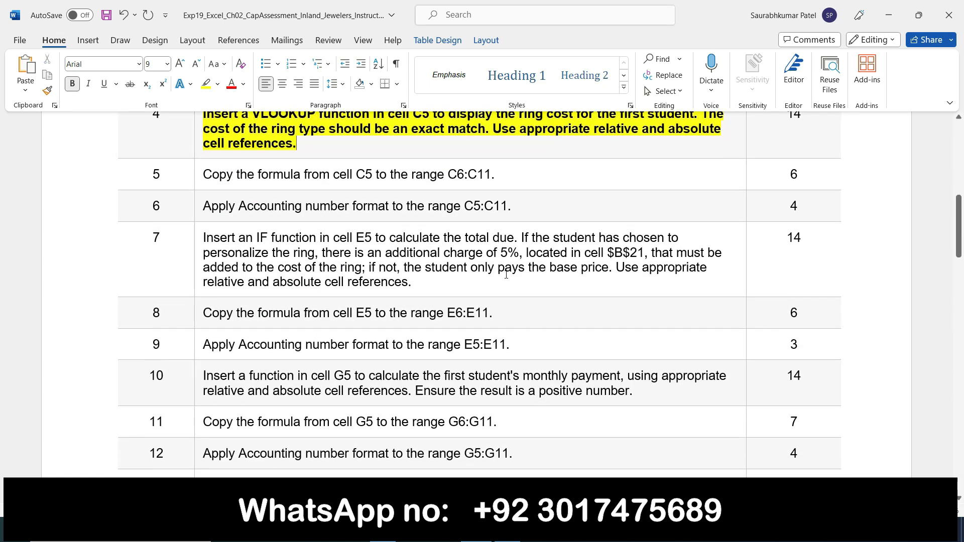
pyautogui.click(959, 118)
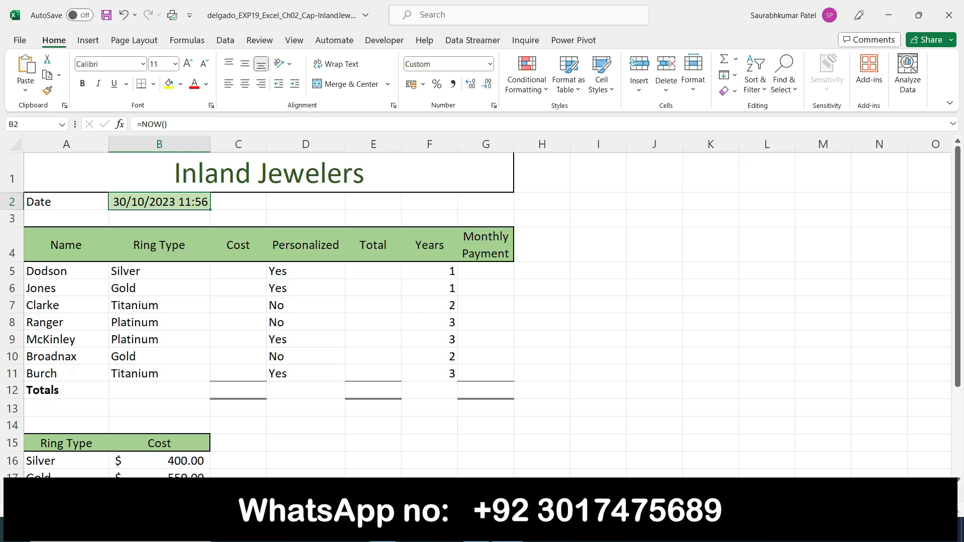
# Select cell C5, recheck instruction 4 in Word, and start a VLOOKUP formula in C5 back in Excel
pyautogui.click(227, 274)
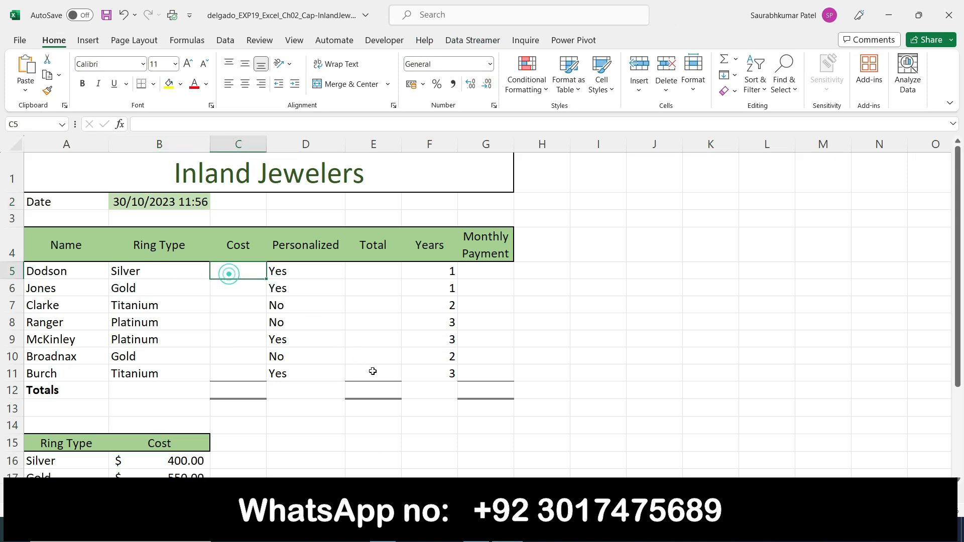
pyautogui.click(476, 531)
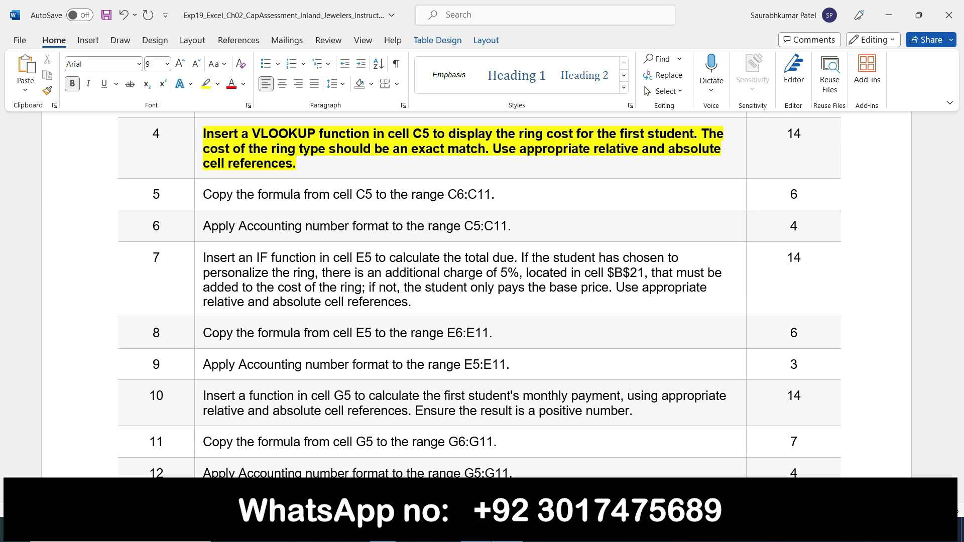
pyautogui.hotkey('alt', 'Tab')
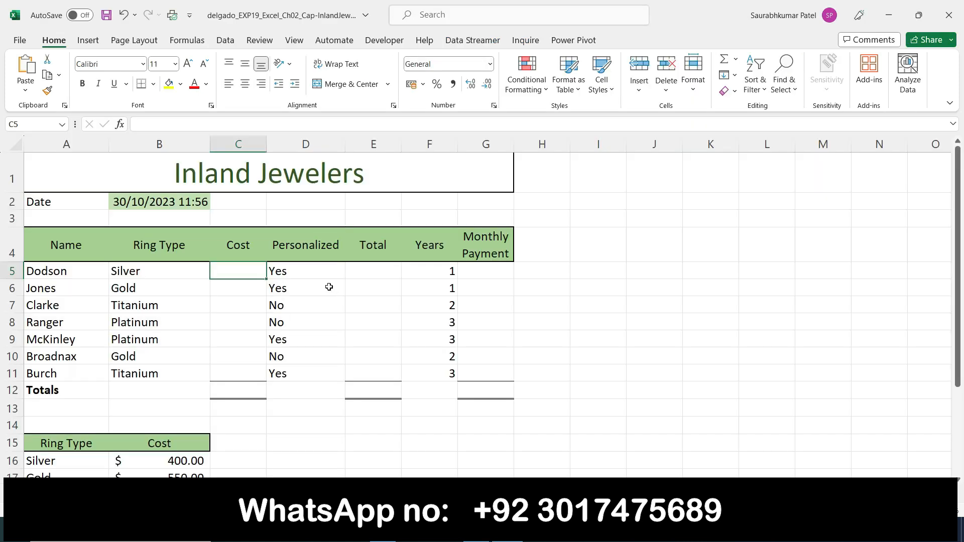
pyautogui.write('=vl')
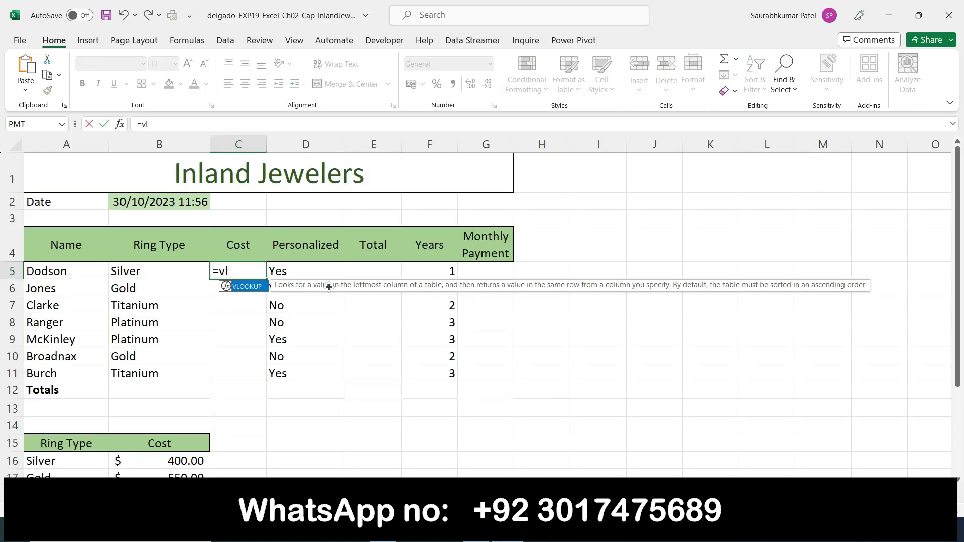
pyautogui.write('ookup')
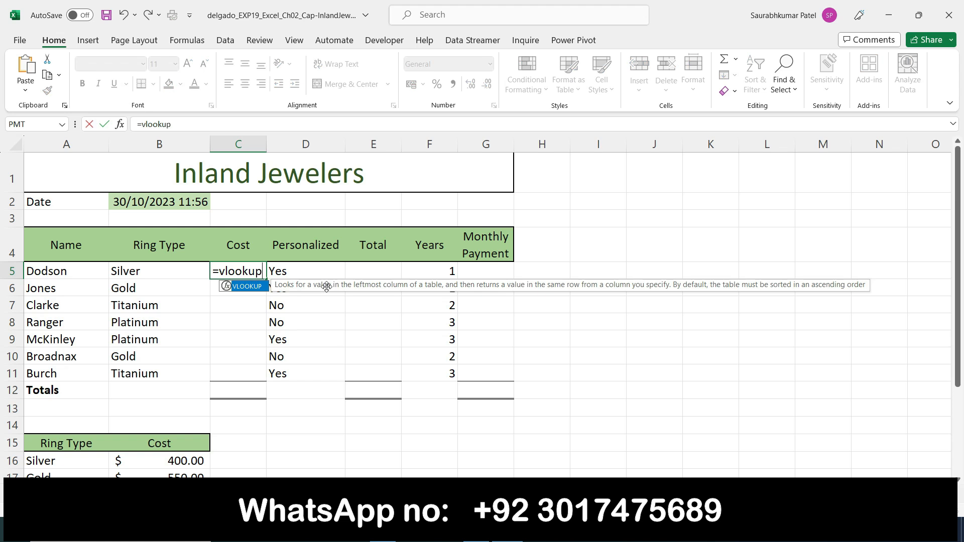
pyautogui.doubleClick(248, 287)
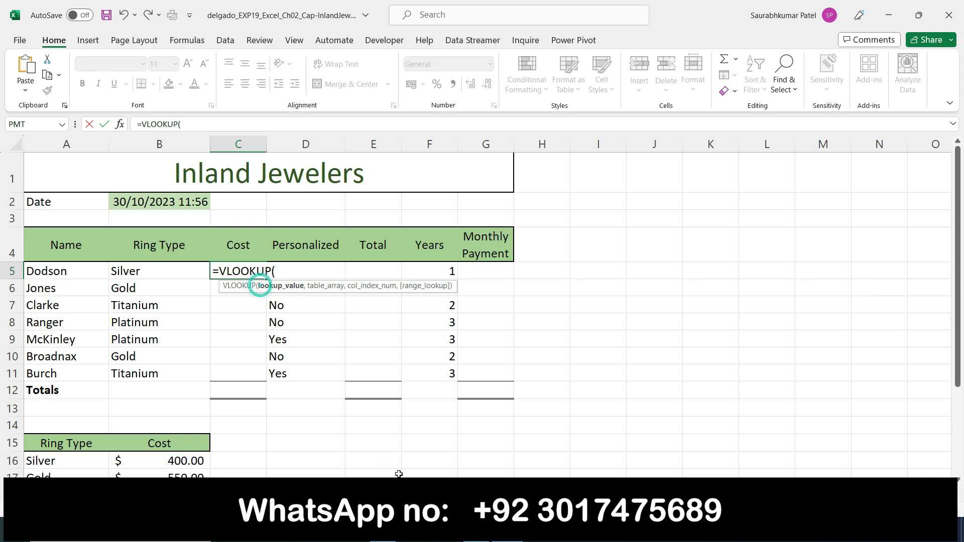
# Check the exact match and cell reference requirements of instruction 4 in Word, and return to the formula in Excel
pyautogui.hotkey('alt', 'Tab')
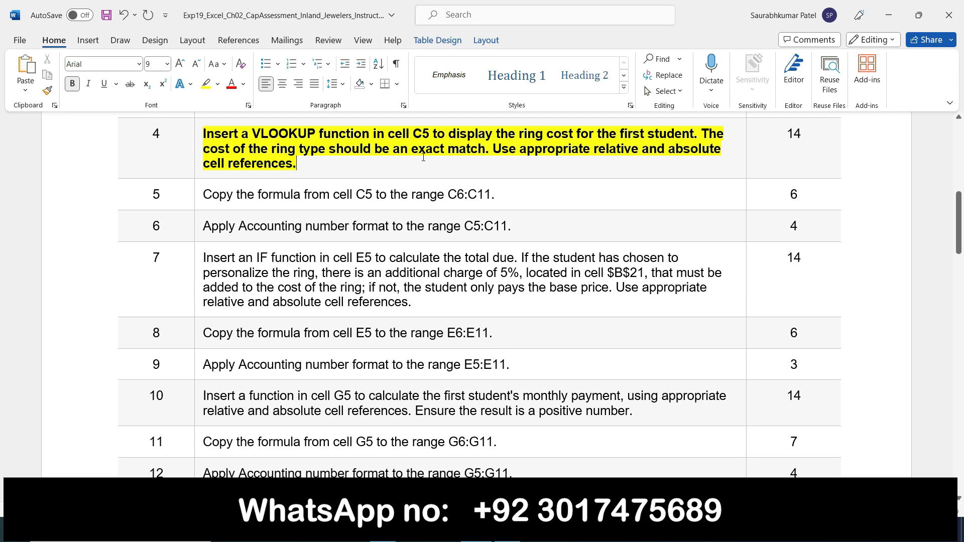
pyautogui.moveTo(468, 154); pyautogui.dragTo(486, 151)
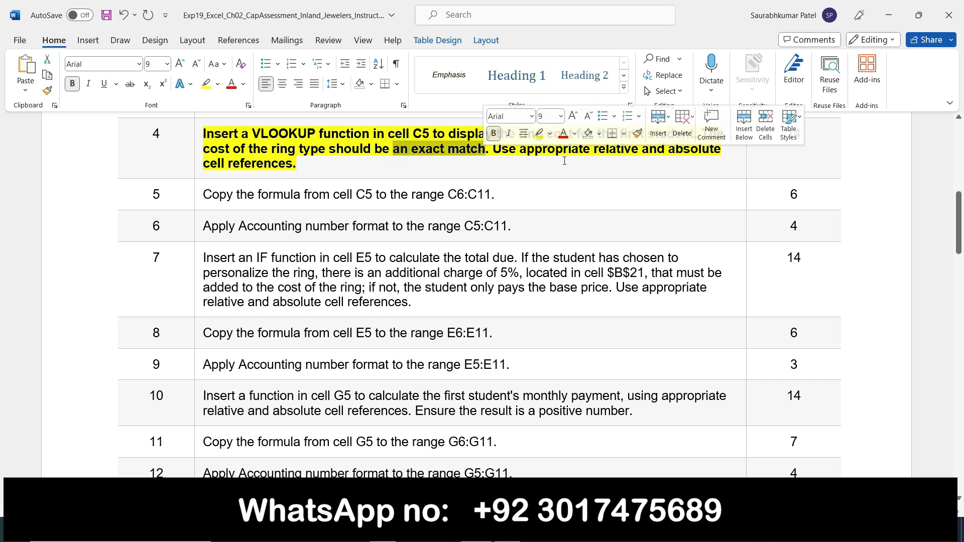
pyautogui.click(580, 161)
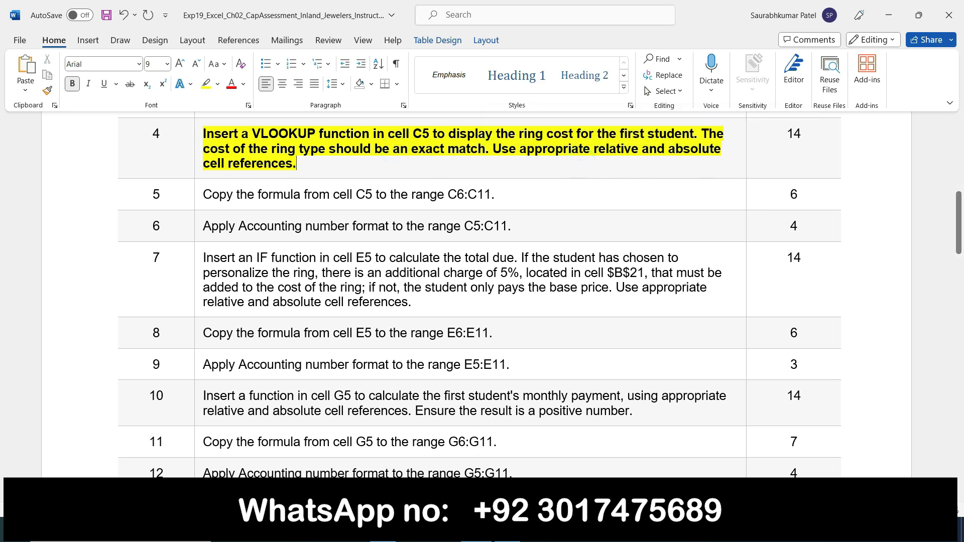
pyautogui.hotkey('alt', 'Tab')
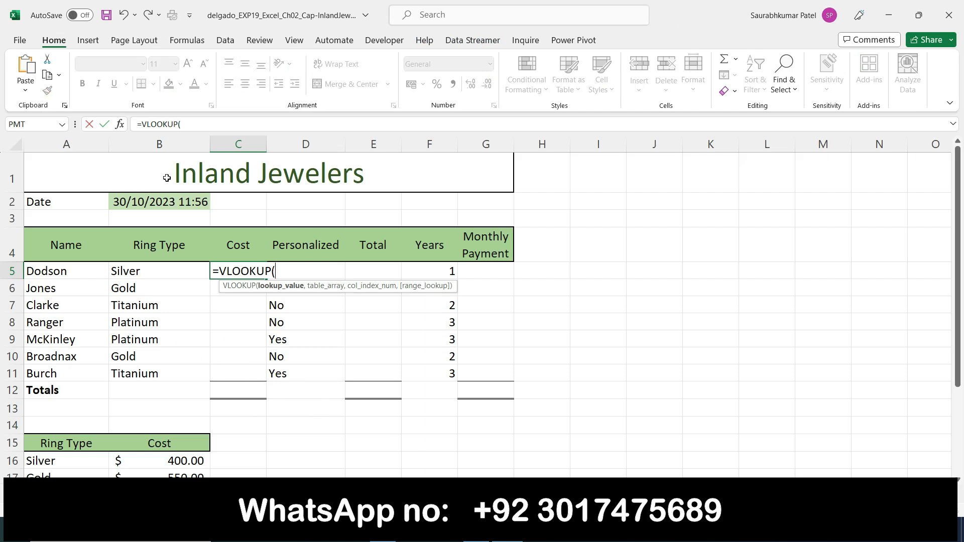
# Open the VLOOKUP function arguments, set the lookup value to A5 and the table array to the absolute range $A$15:$B$19
pyautogui.click(122, 124)
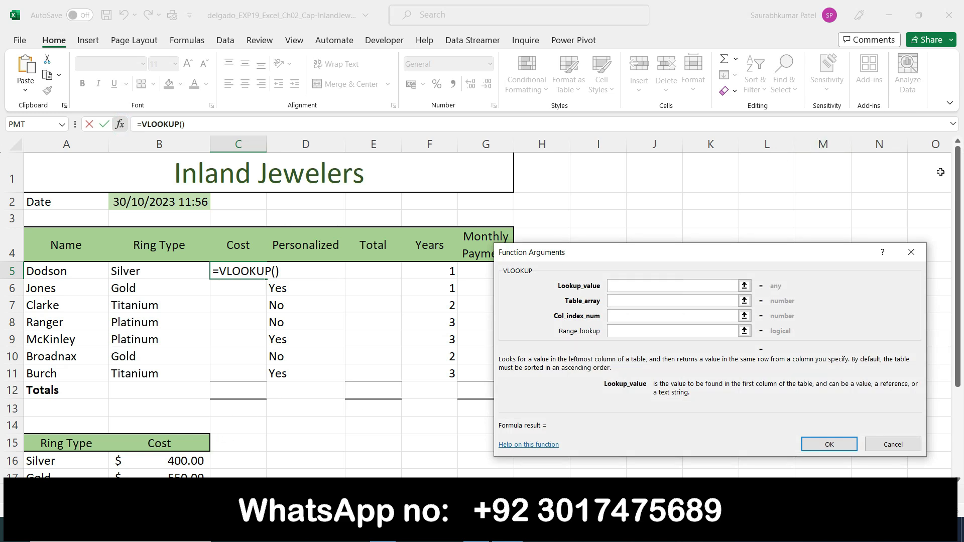
pyautogui.moveTo(960, 195); pyautogui.dragTo(960, 228)
pyautogui.click(49, 226)
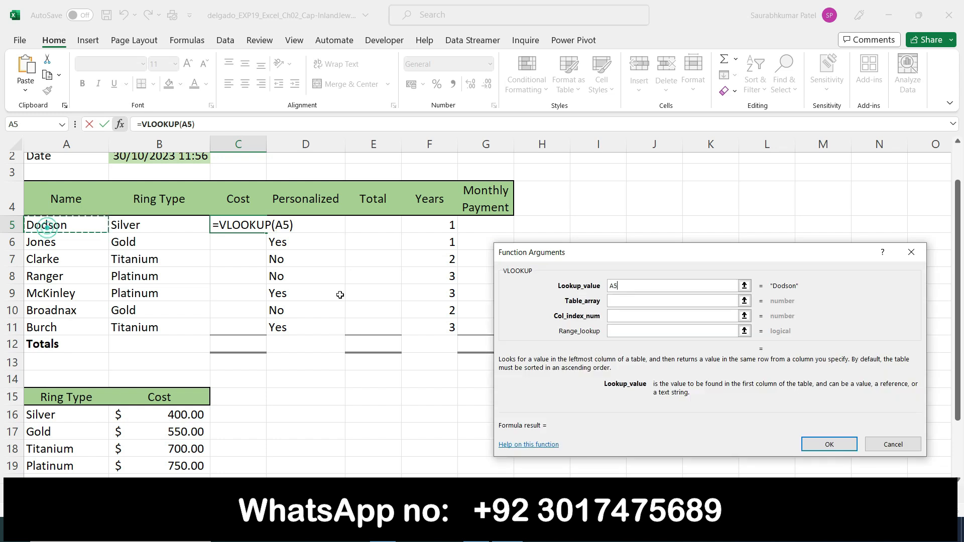
pyautogui.click(624, 302)
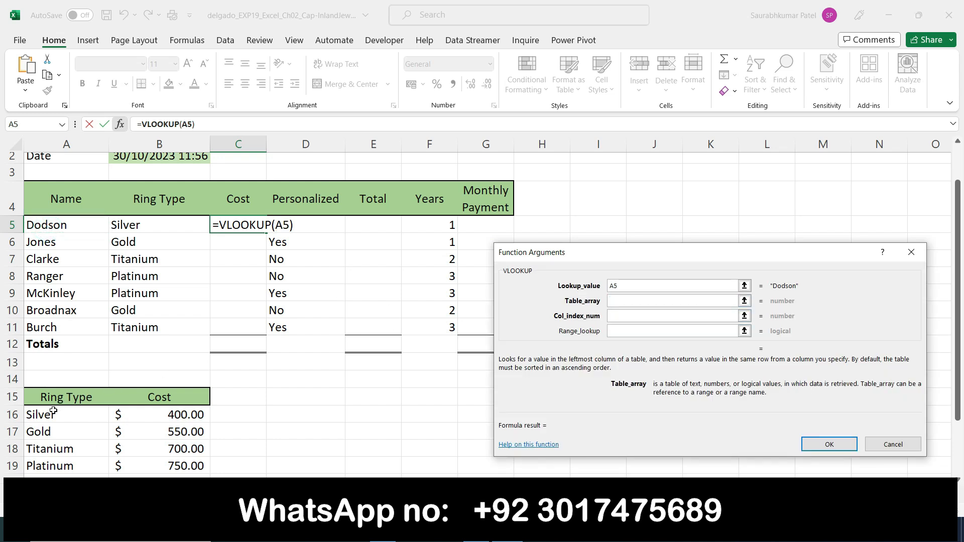
pyautogui.moveTo(35, 398); pyautogui.dragTo(173, 374)
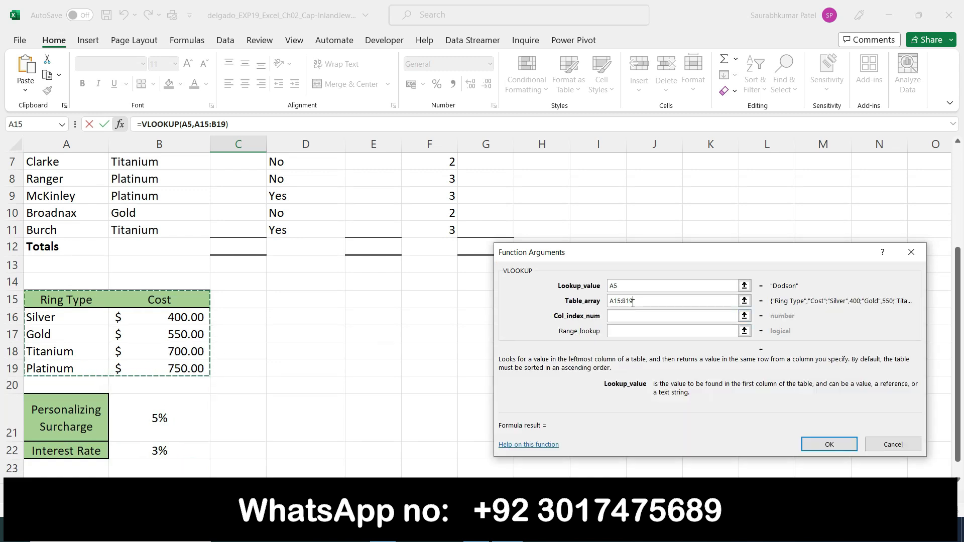
pyautogui.press('F4')
# Set the VLOOKUP column index to 2 and the range lookup to FALSE, and confirm the formula in C5
pyautogui.click(626, 317)
pyautogui.click(619, 317)
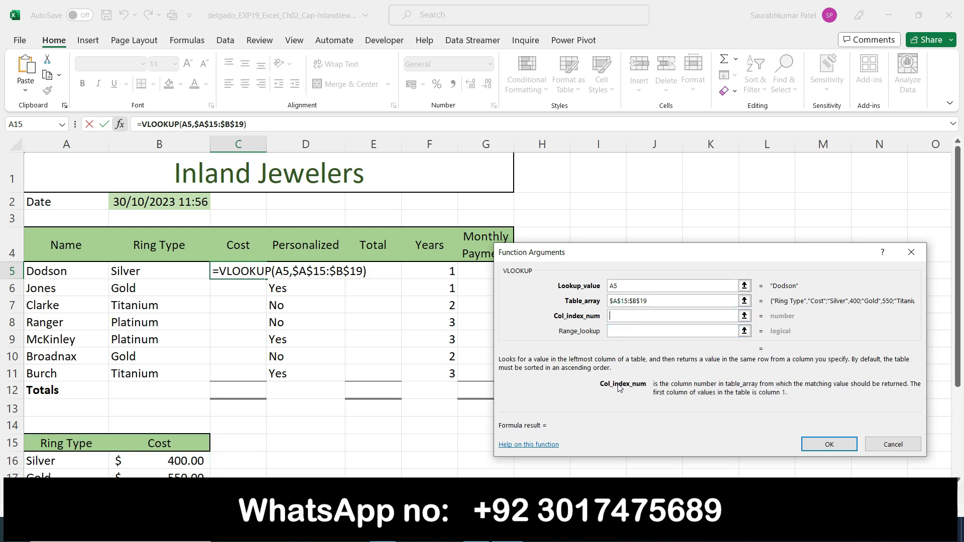
pyautogui.write('2')
pyautogui.click(617, 330)
pyautogui.write('false')
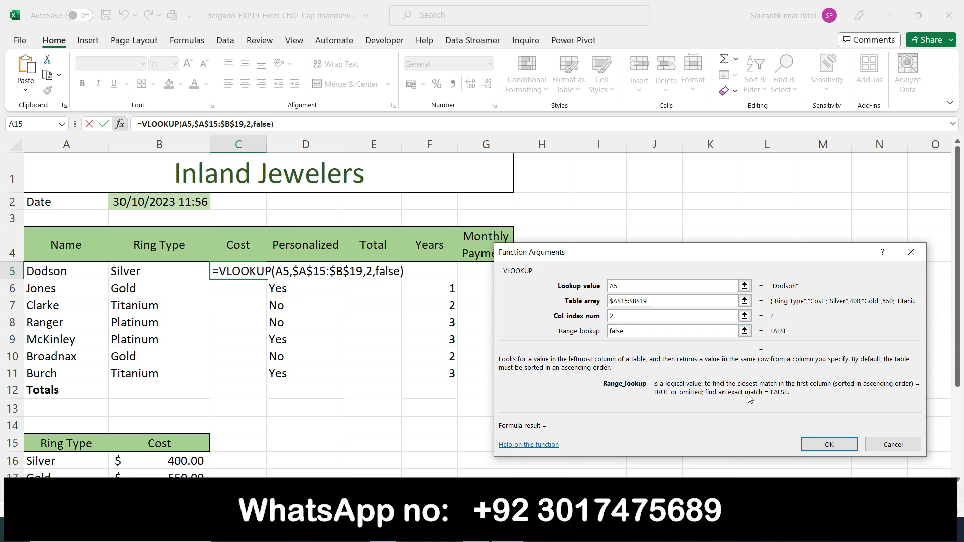
pyautogui.click(810, 445)
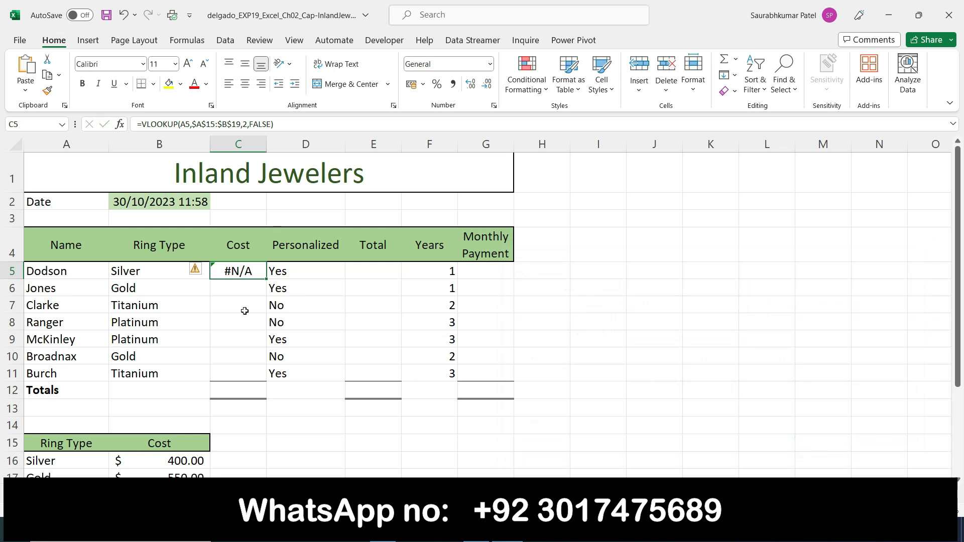
# Edit the VLOOKUP arguments in cell C5 to set the range lookup to TRUE
pyautogui.click(121, 124)
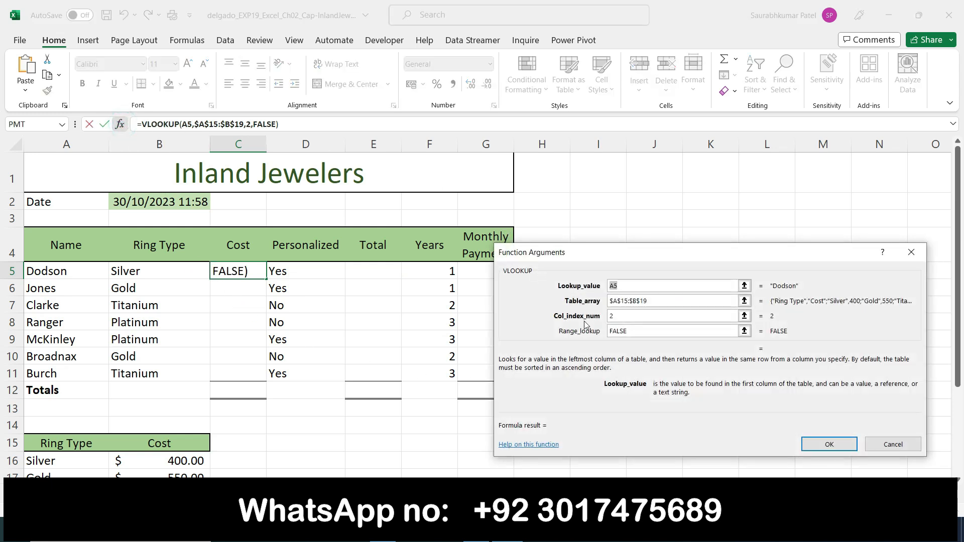
pyautogui.doubleClick(633, 331)
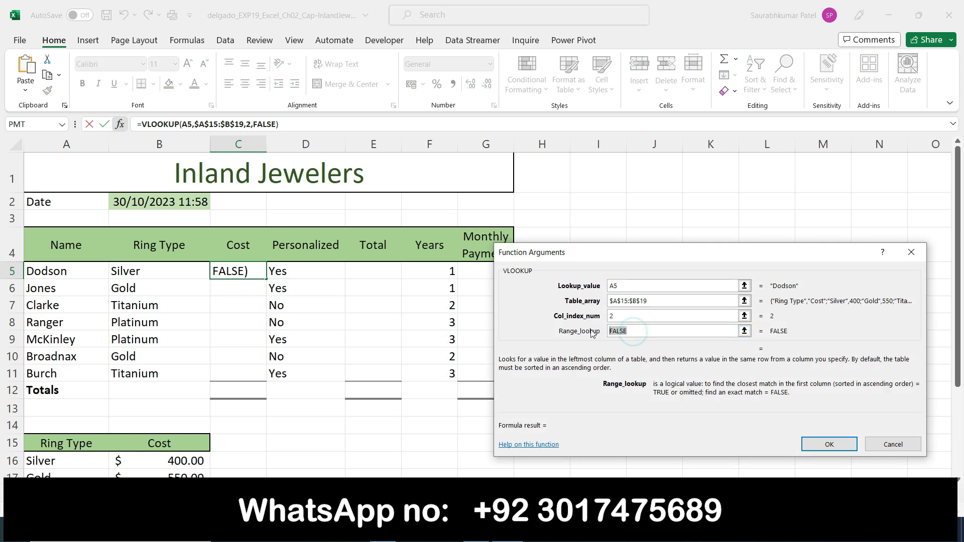
pyautogui.write('true')
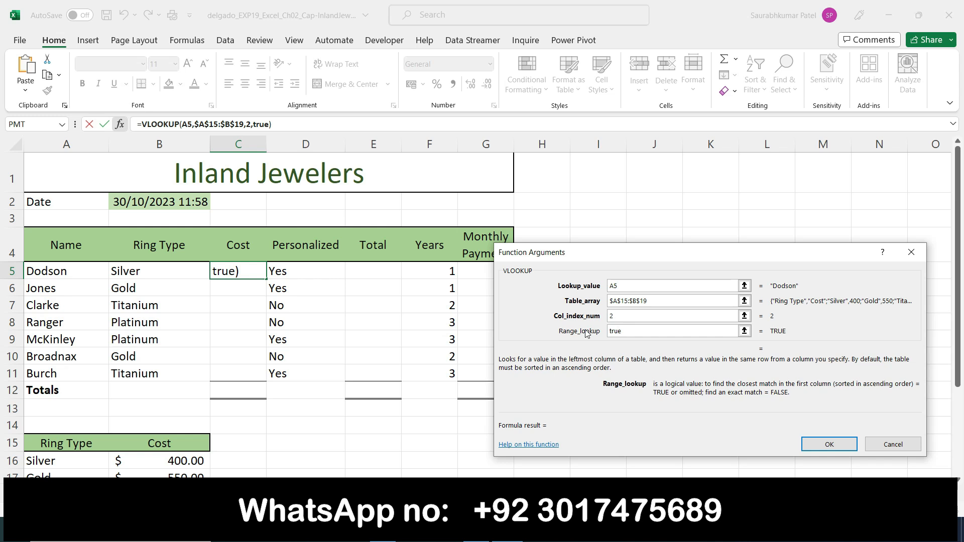
pyautogui.press('Return')
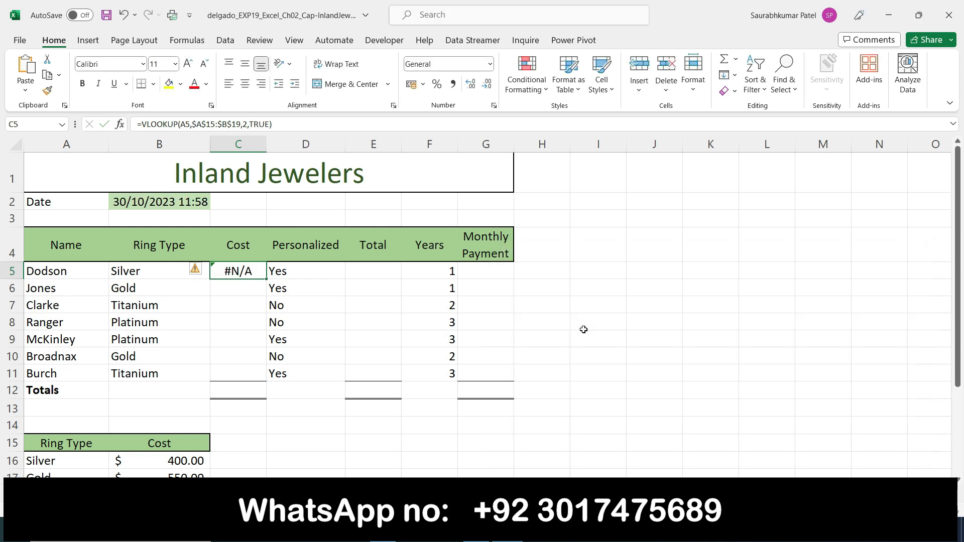
# Edit the VLOOKUP arguments in C5, setting the lookup value to B5 and the range lookup to FALSE, and confirm the formula
pyautogui.click(120, 124)
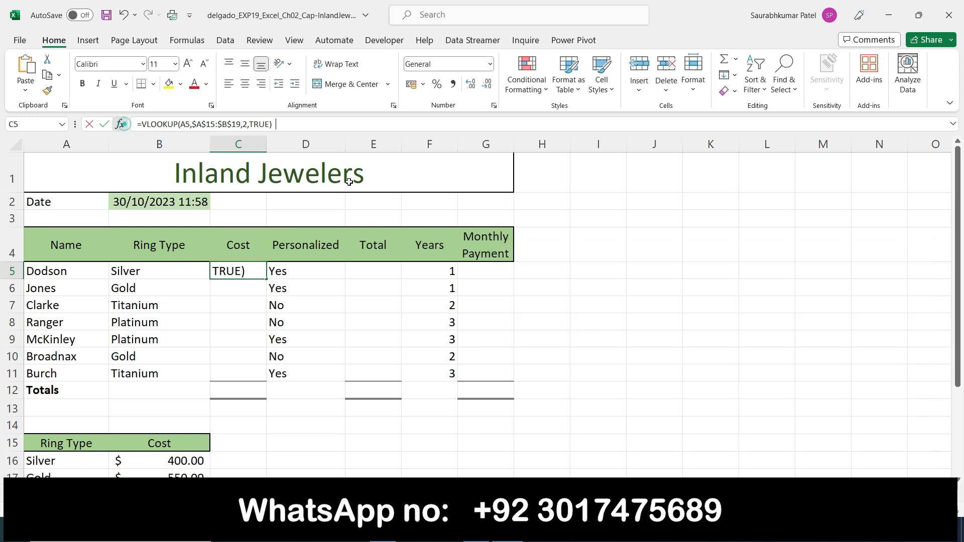
pyautogui.moveTo(636, 332); pyautogui.dragTo(603, 334)
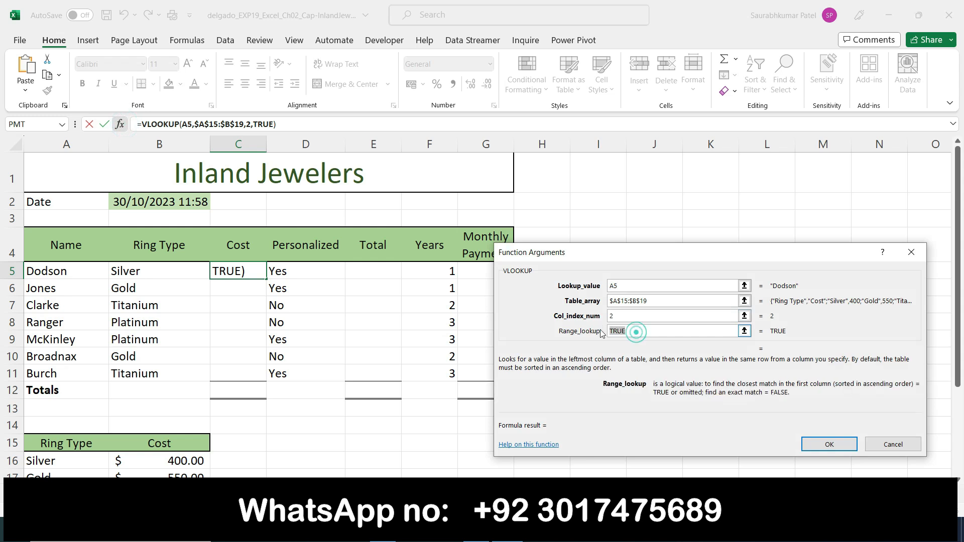
pyautogui.write('0')
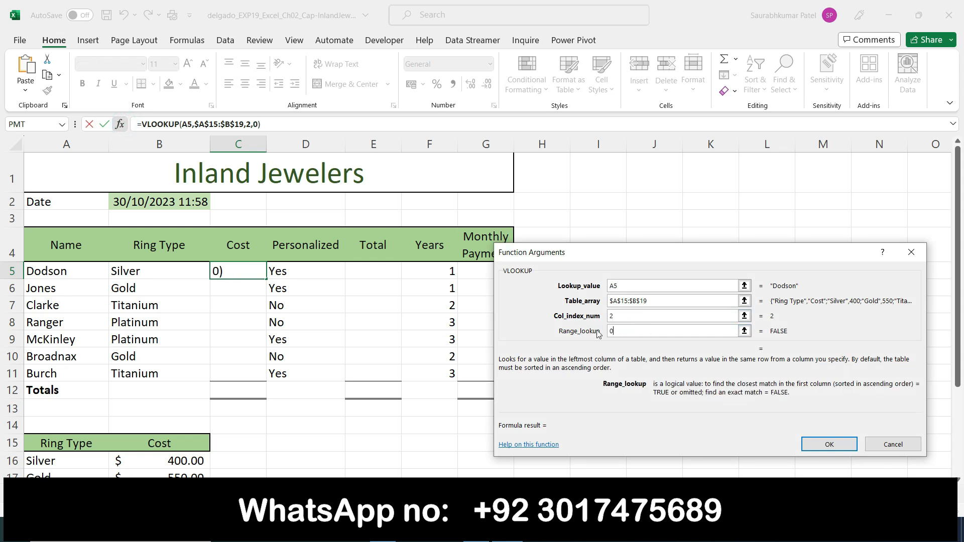
pyautogui.press('BackSpace')
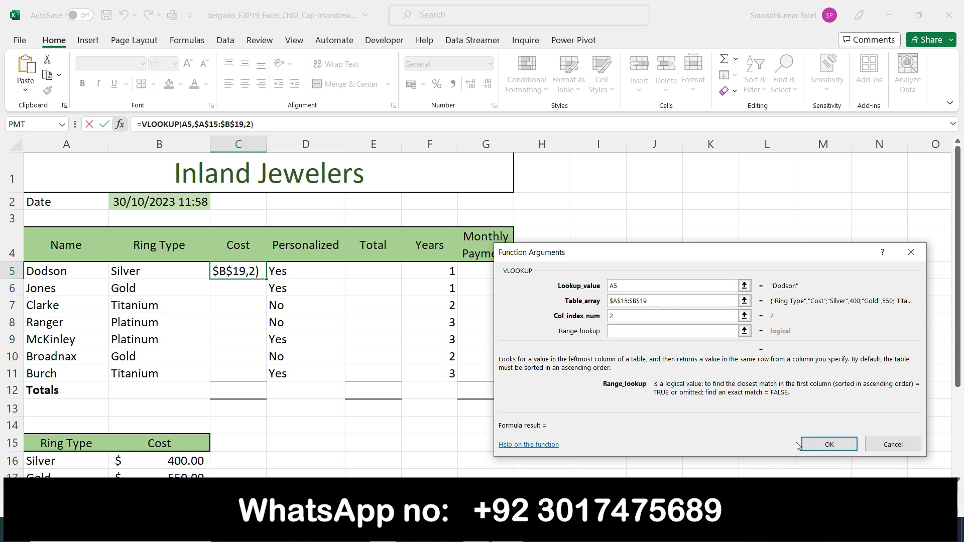
pyautogui.doubleClick(687, 285)
pyautogui.click(119, 272)
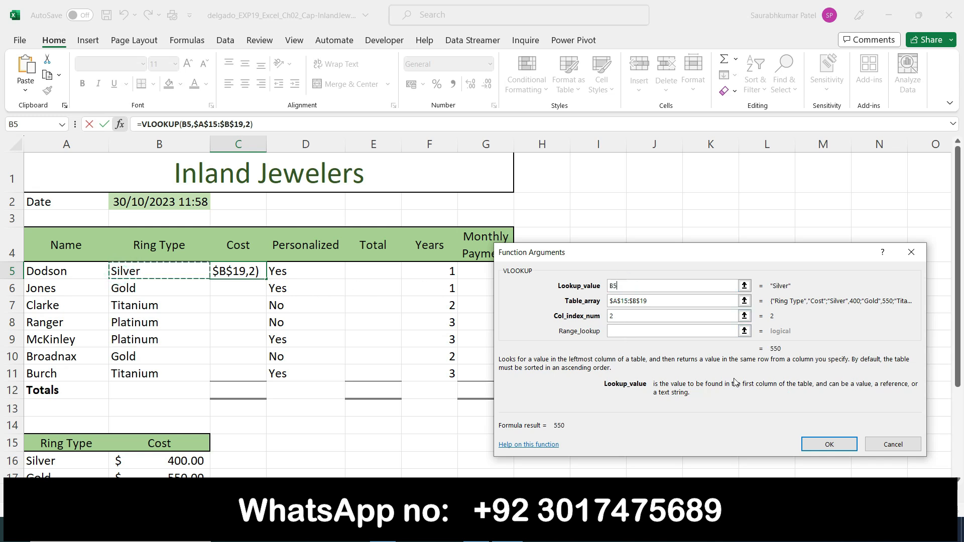
pyautogui.click(622, 330)
pyautogui.write('false')
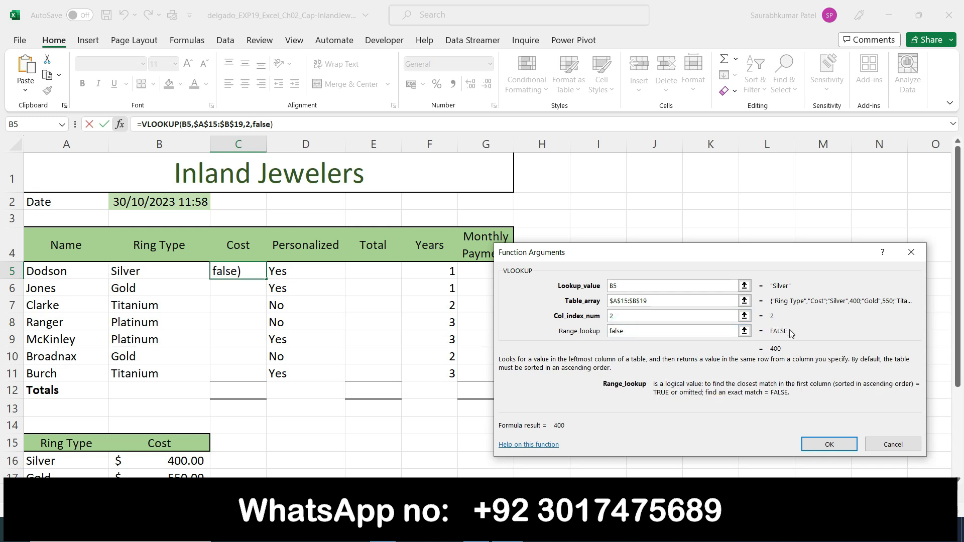
pyautogui.click(814, 444)
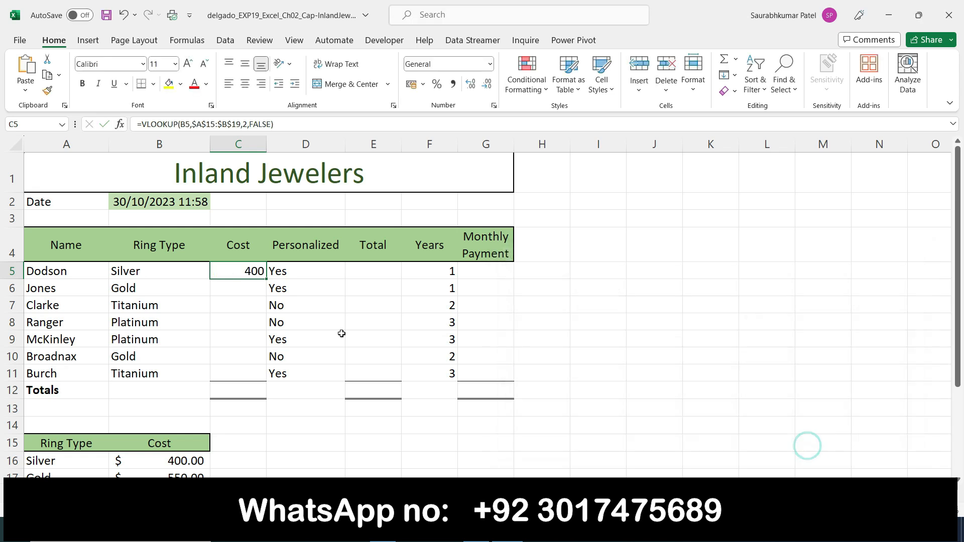
pyautogui.scroll(-2, 315, 331)
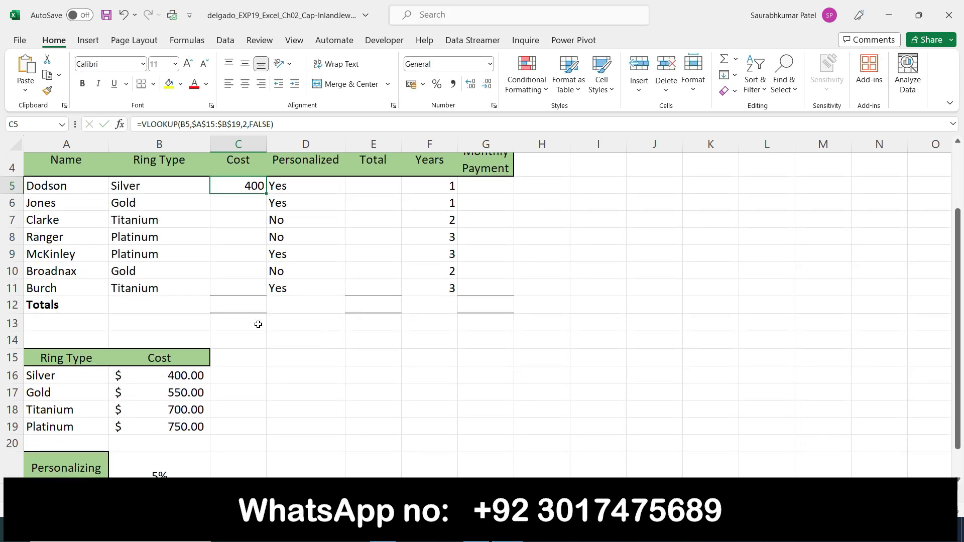
# Switch to the Word instructions, clear bold and highlighting from instruction 4, and make instruction 5 bold with yellow highlighting
pyautogui.click(476, 530)
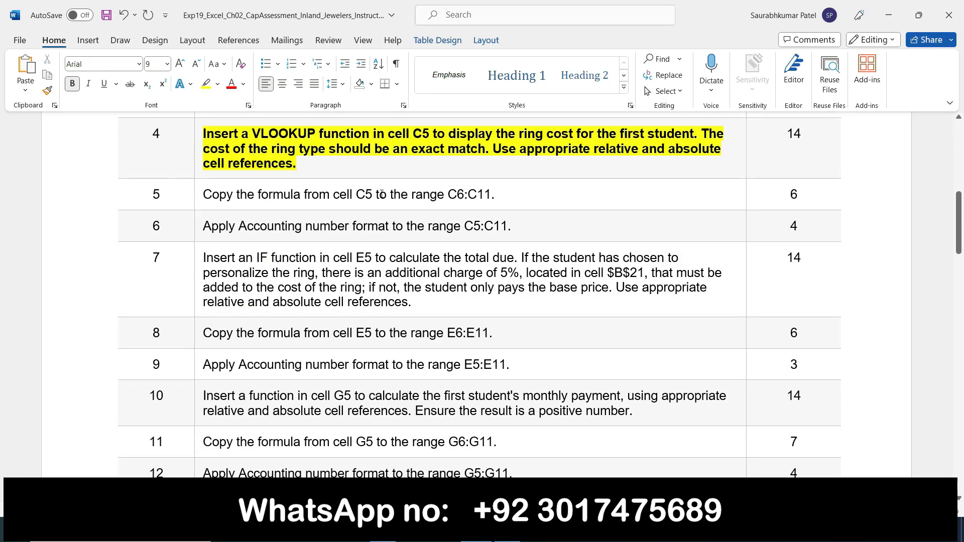
pyautogui.click(194, 139)
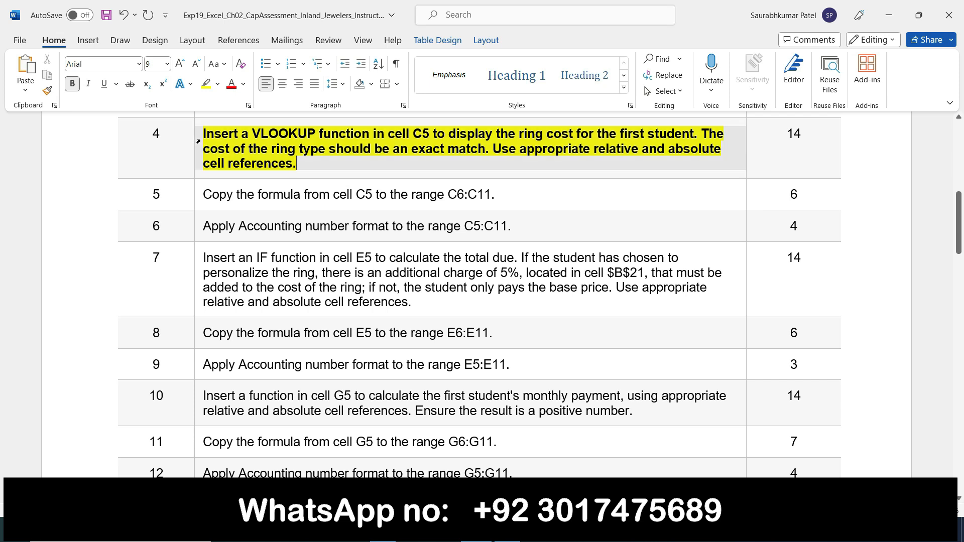
pyautogui.click(211, 118)
pyautogui.click(257, 119)
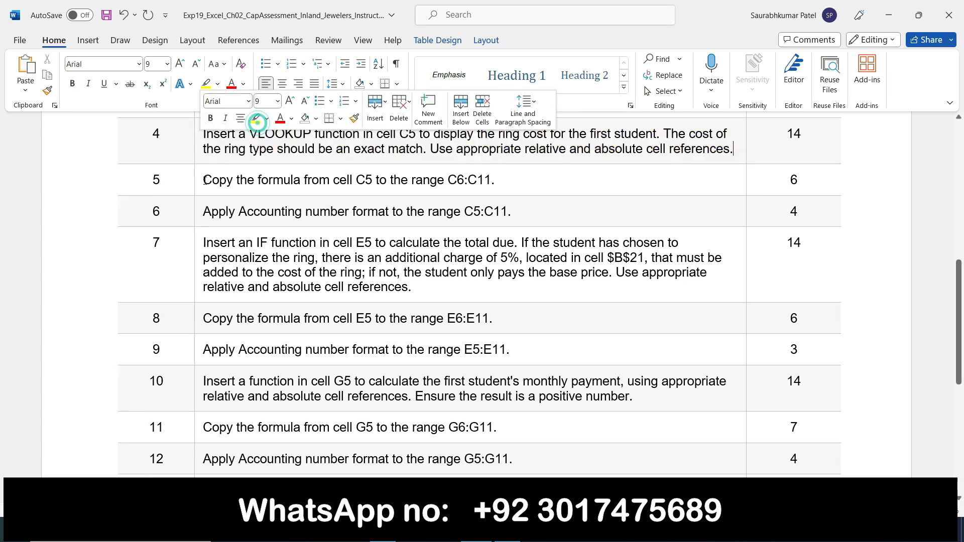
pyautogui.click(196, 180)
pyautogui.click(208, 159)
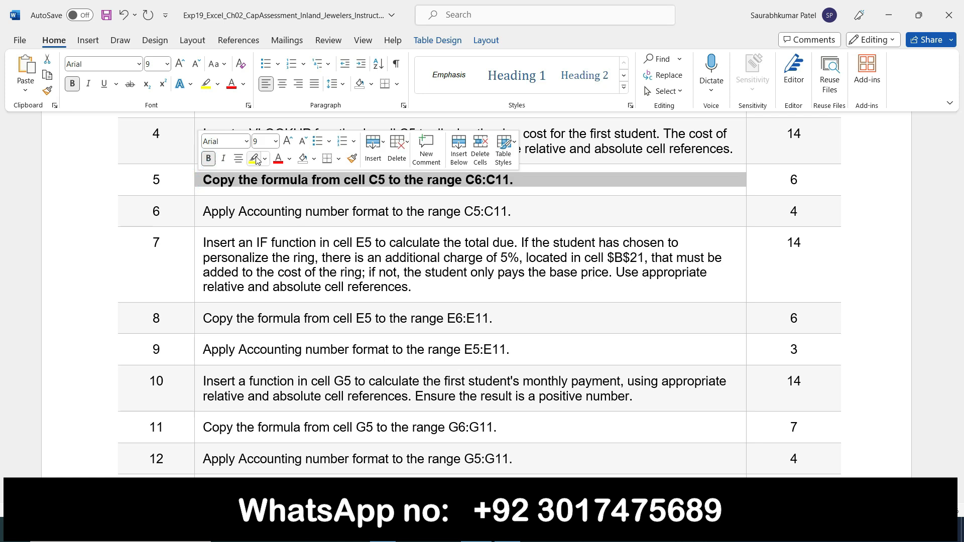
pyautogui.click(254, 159)
pyautogui.click(521, 187)
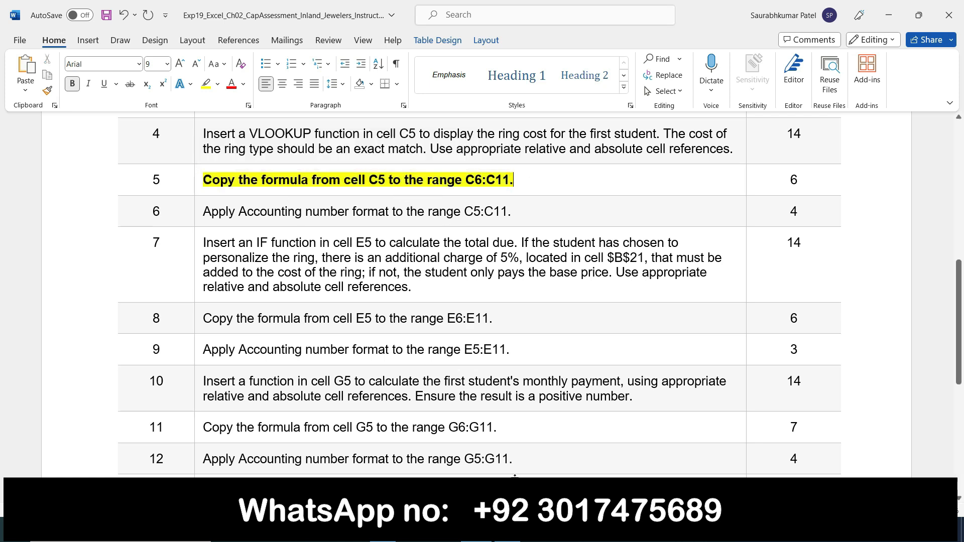
# Copy the VLOOKUP formula from C5 down to the range C6:C11 in Excel, and return to the Word instructions
pyautogui.click(507, 530)
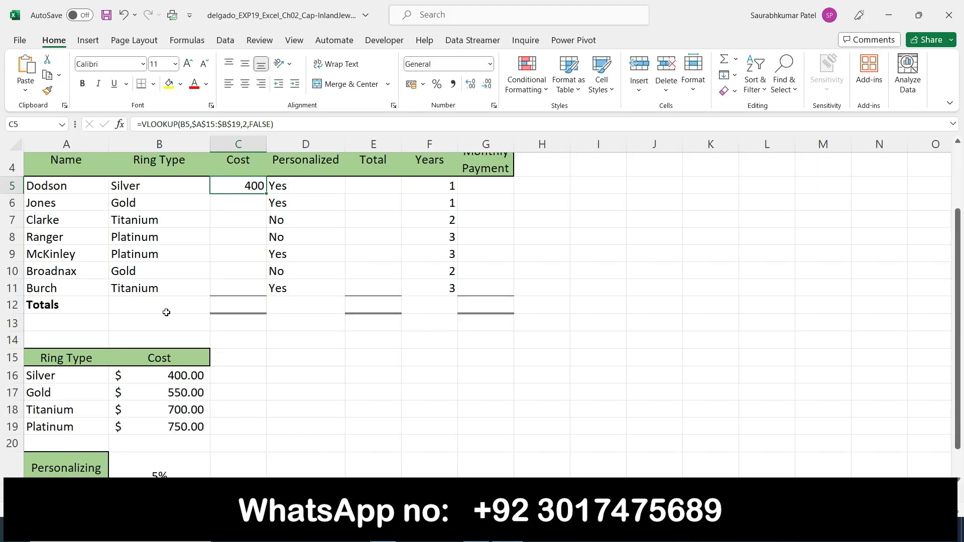
pyautogui.moveTo(266, 194); pyautogui.dragTo(272, 289)
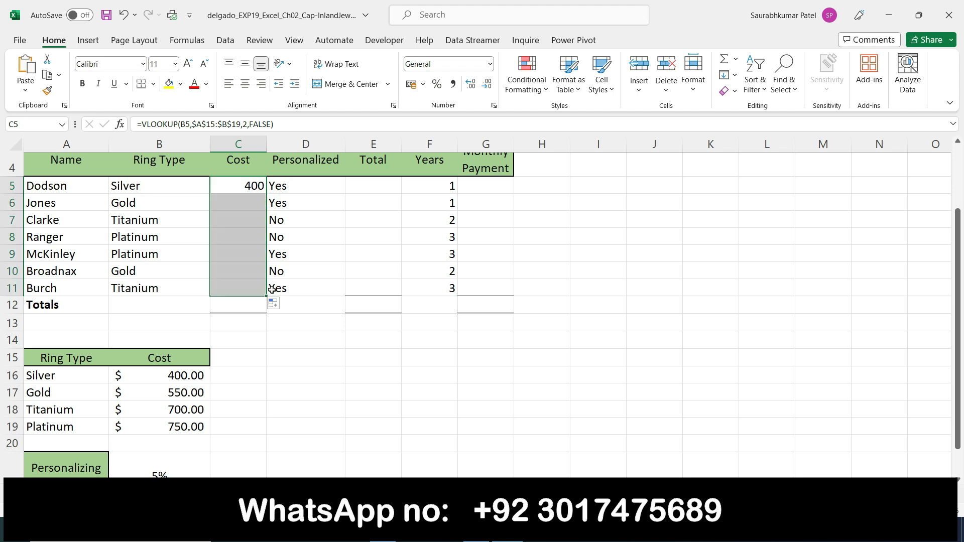
pyautogui.hotkey('alt', 'Tab')
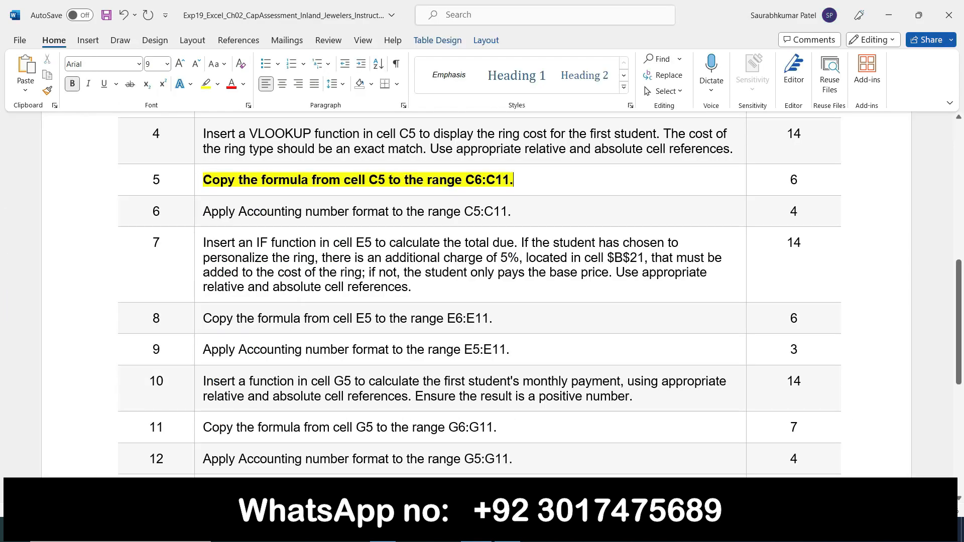
# Clear bold and highlighting from instruction 5, and make instruction 6 bold with yellow highlighting
pyautogui.click(196, 187)
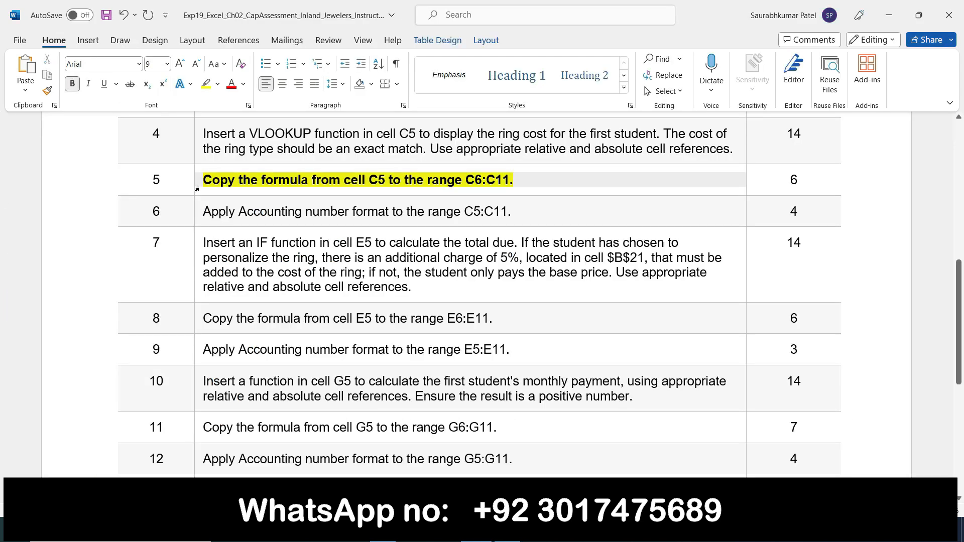
pyautogui.click(209, 166)
pyautogui.click(254, 167)
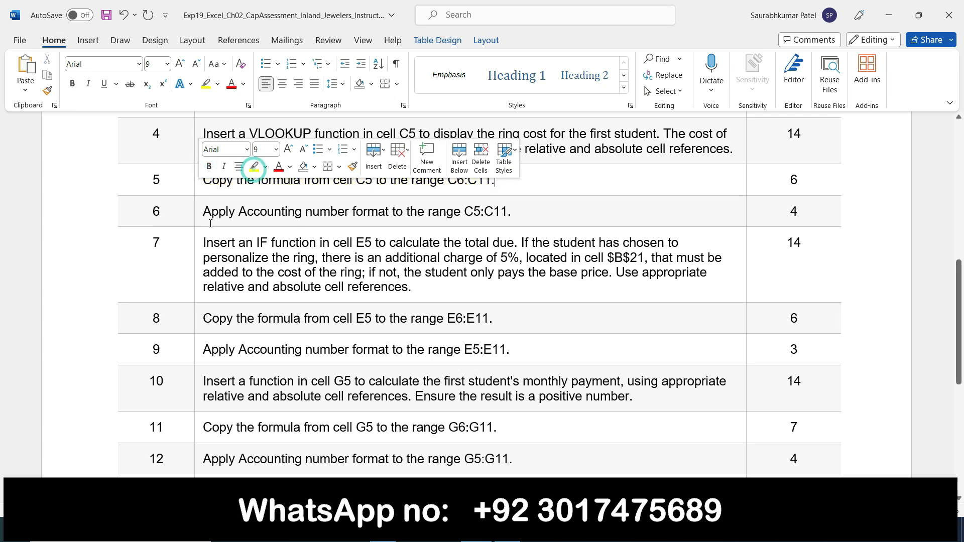
pyautogui.click(196, 210)
pyautogui.click(210, 196)
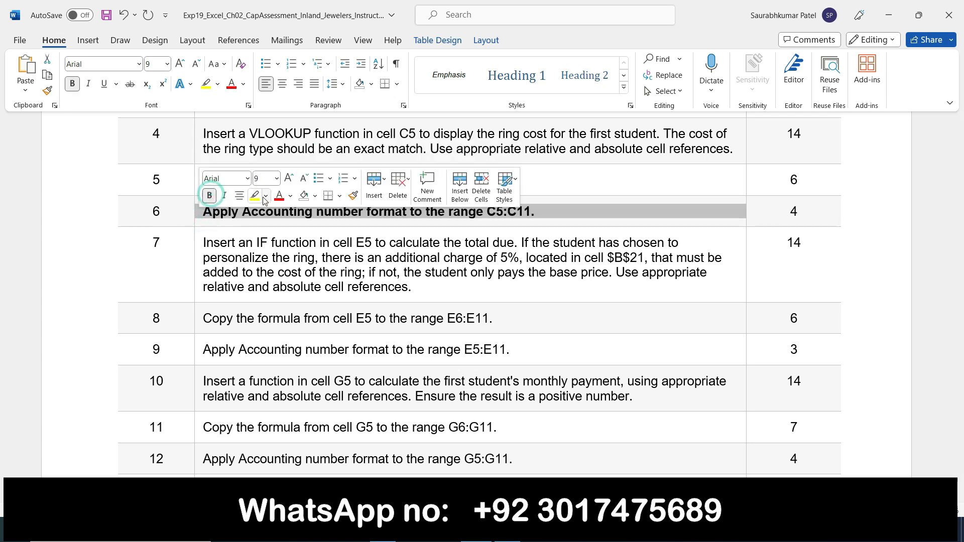
pyautogui.click(552, 212)
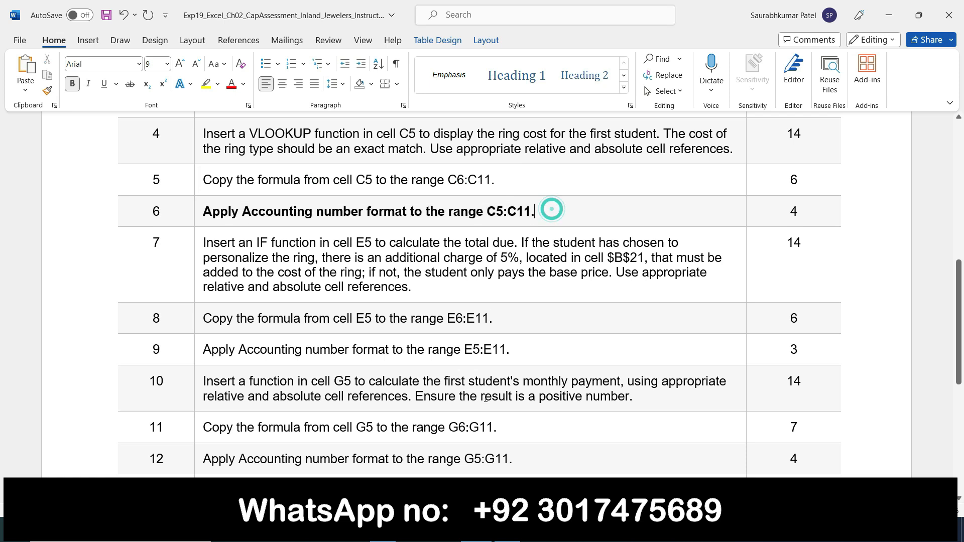
pyautogui.click(199, 214)
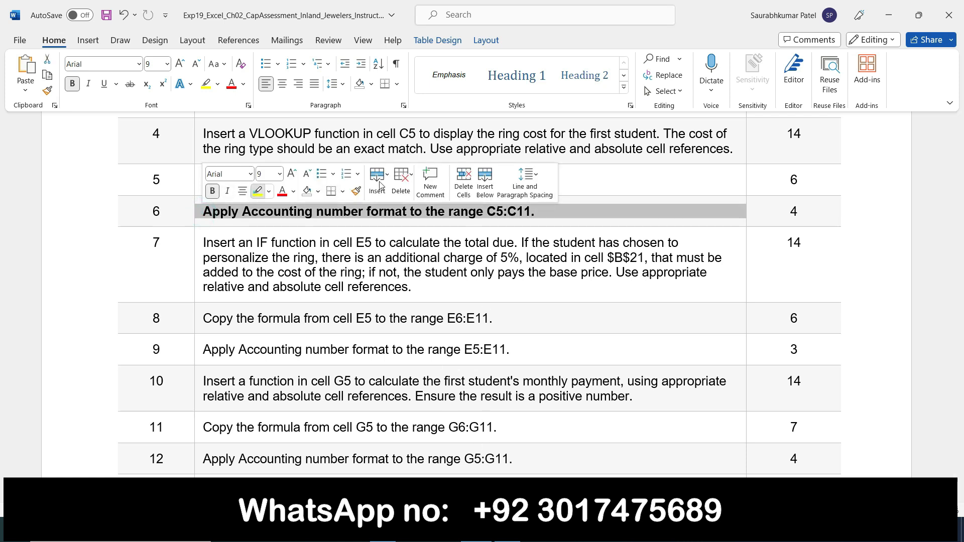
pyautogui.click(258, 191)
pyautogui.click(549, 210)
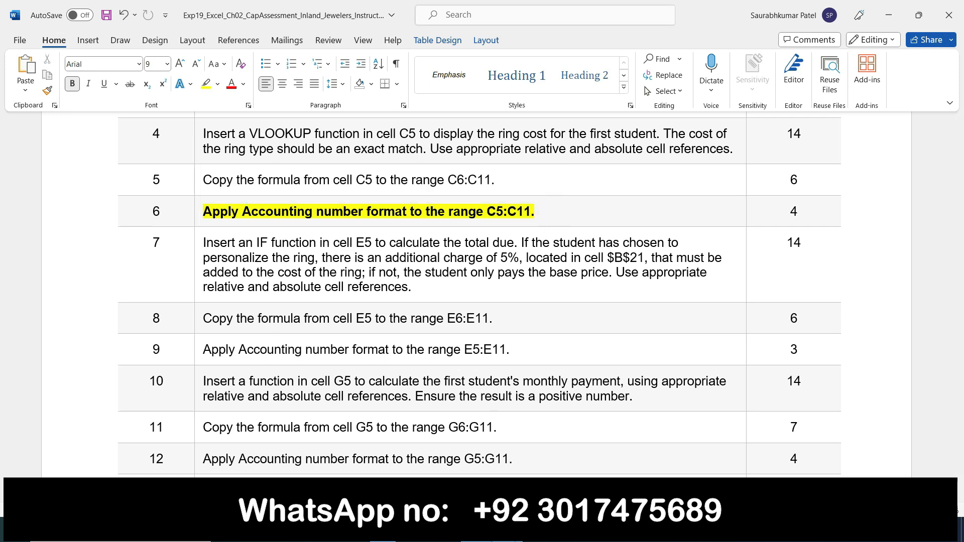
# Switch to Excel and apply the Accounting number format with the dollar symbol to the range C5:C11
pyautogui.hotkey('alt', 'Tab')
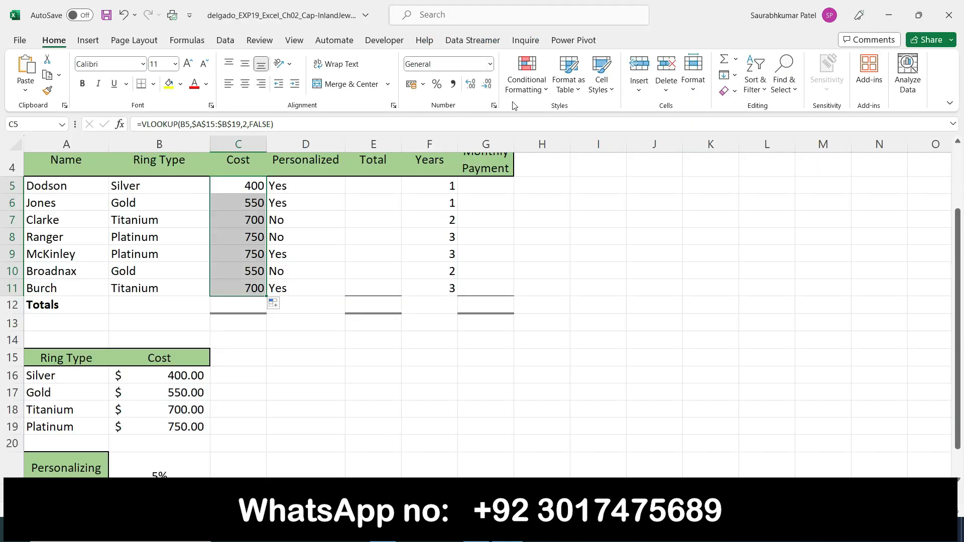
pyautogui.click(491, 66)
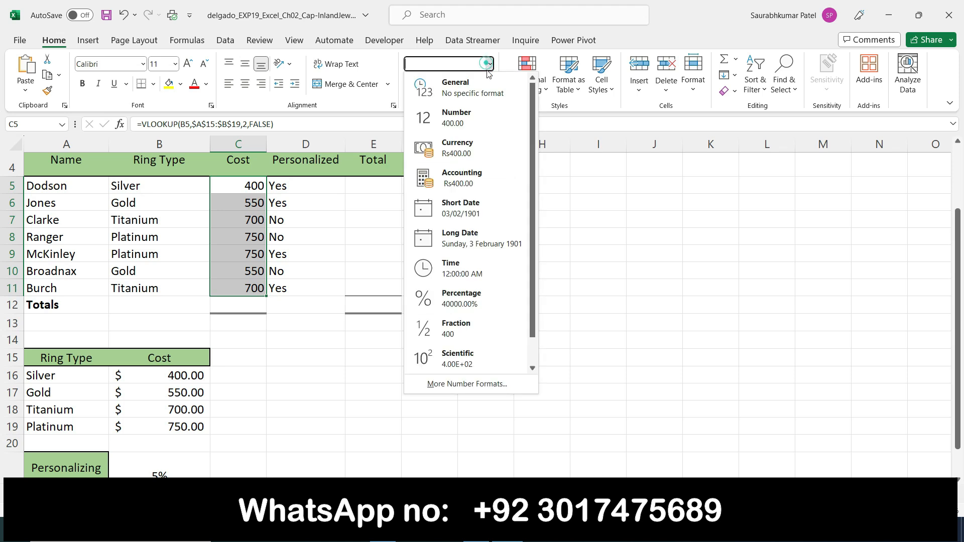
pyautogui.click(470, 184)
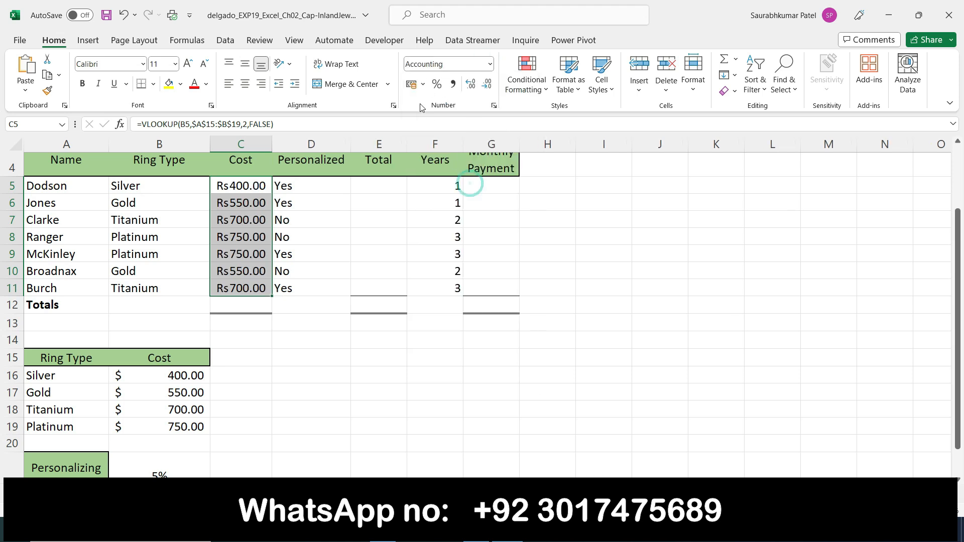
pyautogui.click(423, 85)
pyautogui.click(439, 102)
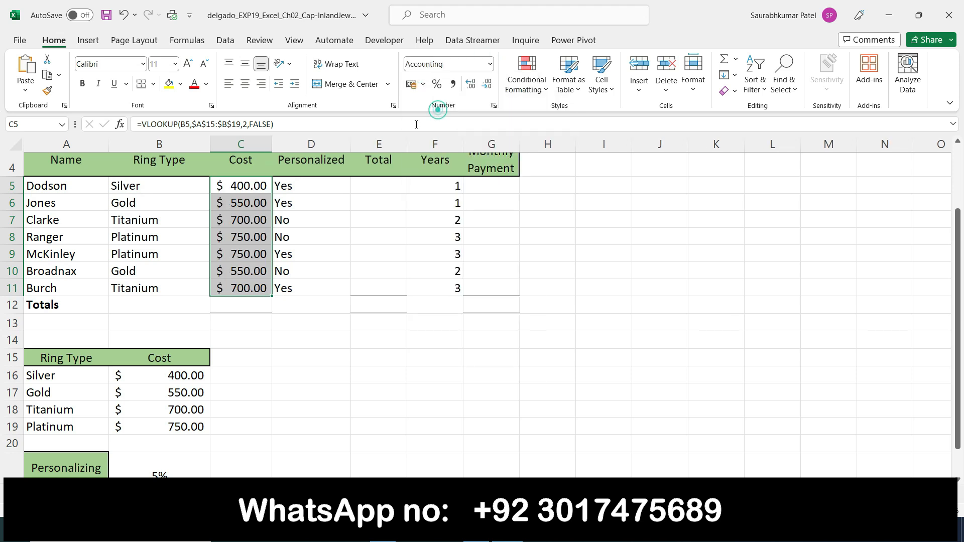
# In Word, move the bold and yellow highlighting from instruction 6 to instruction 7, review the instructions, and return to Excel
pyautogui.hotkey('alt', 'Tab')
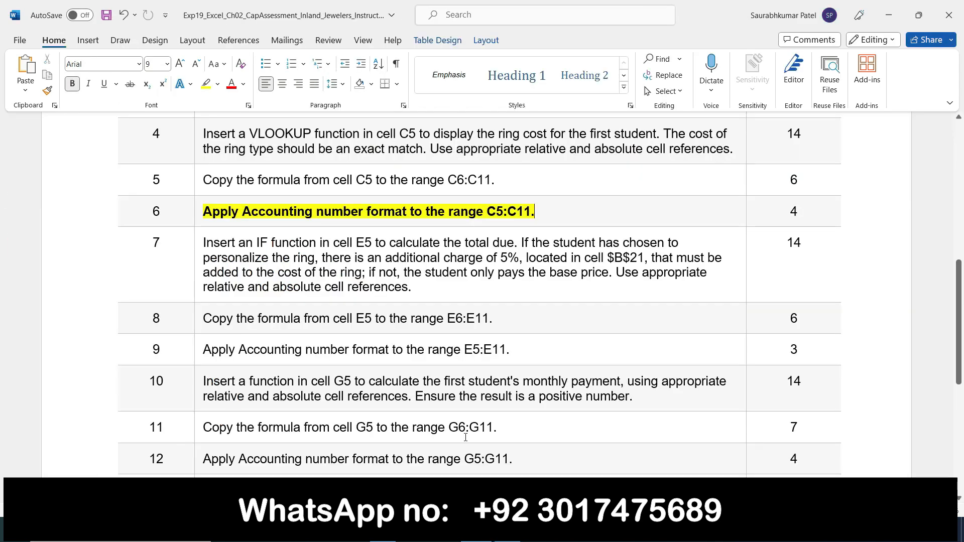
pyautogui.click(199, 213)
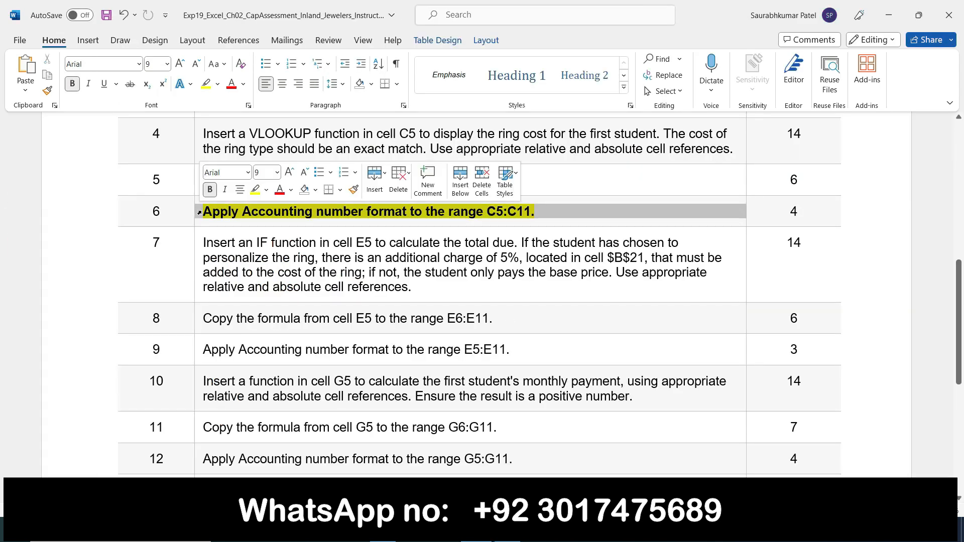
pyautogui.click(210, 189)
pyautogui.click(255, 189)
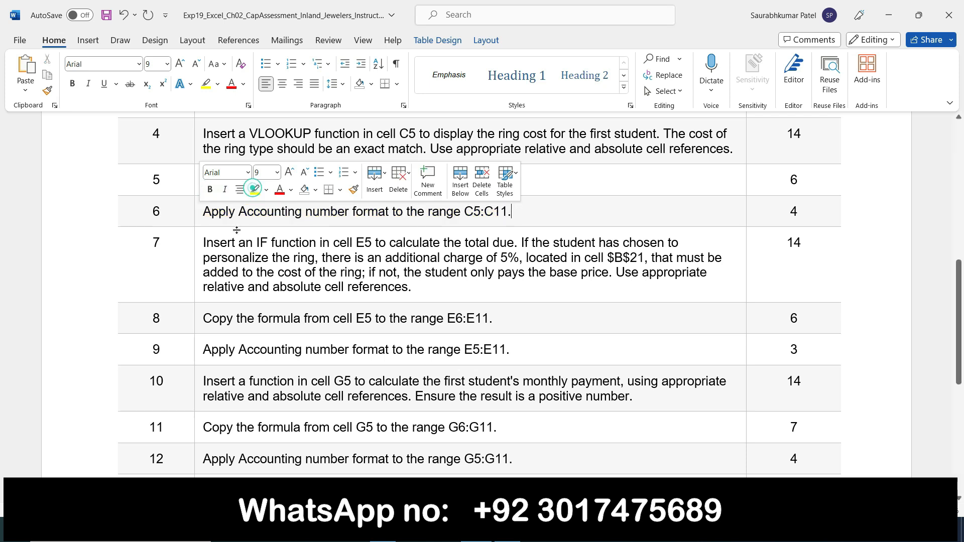
pyautogui.click(200, 244)
pyautogui.click(209, 222)
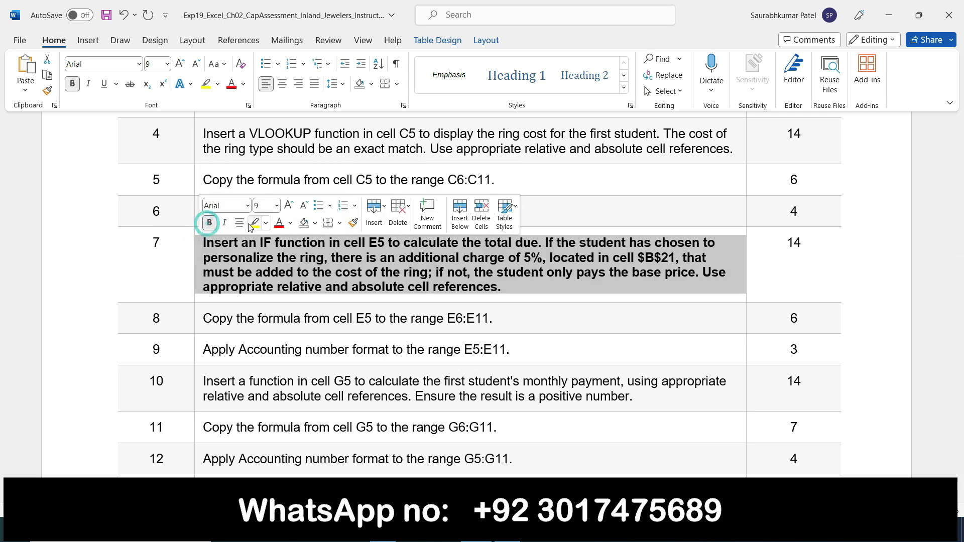
pyautogui.click(255, 223)
pyautogui.click(549, 303)
pyautogui.scroll(-3, 575, 288)
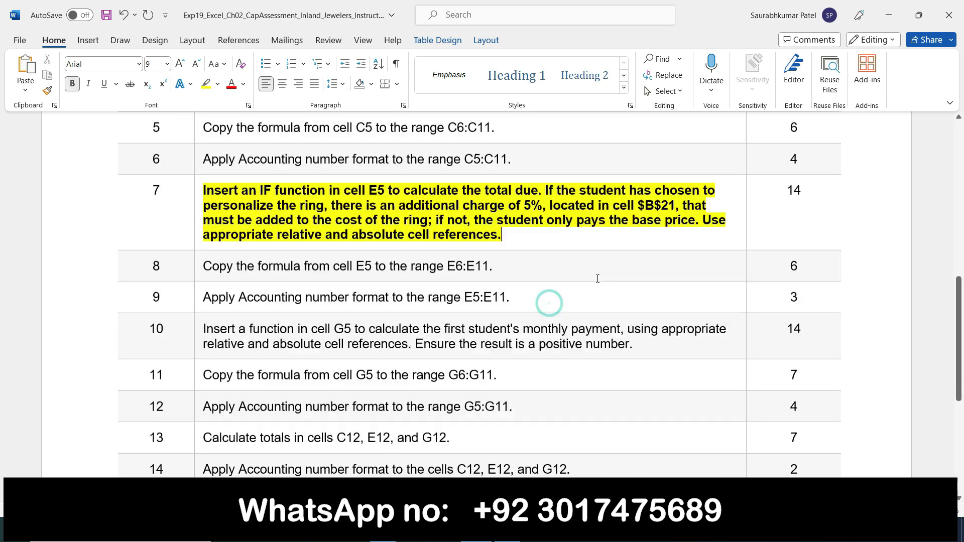
pyautogui.scroll(-3, 598, 276)
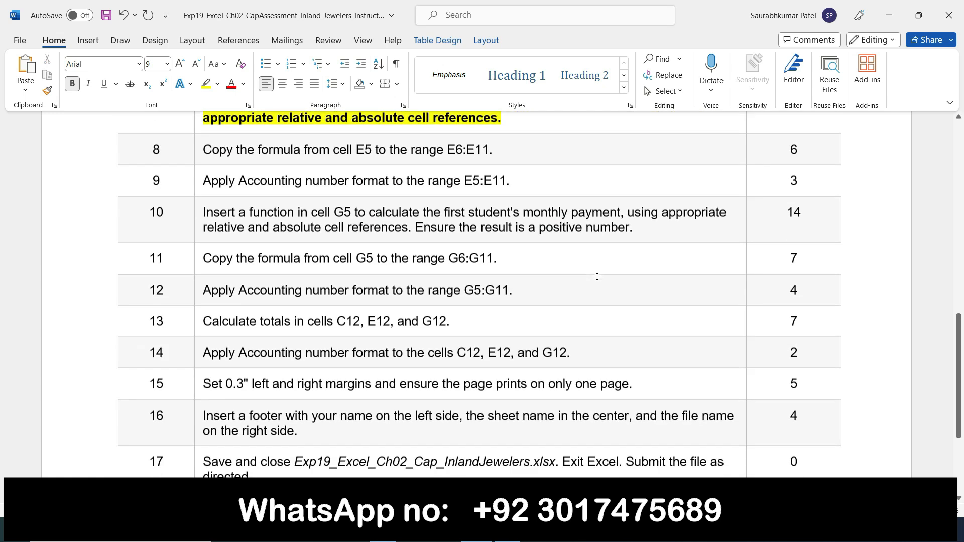
pyautogui.click(958, 119)
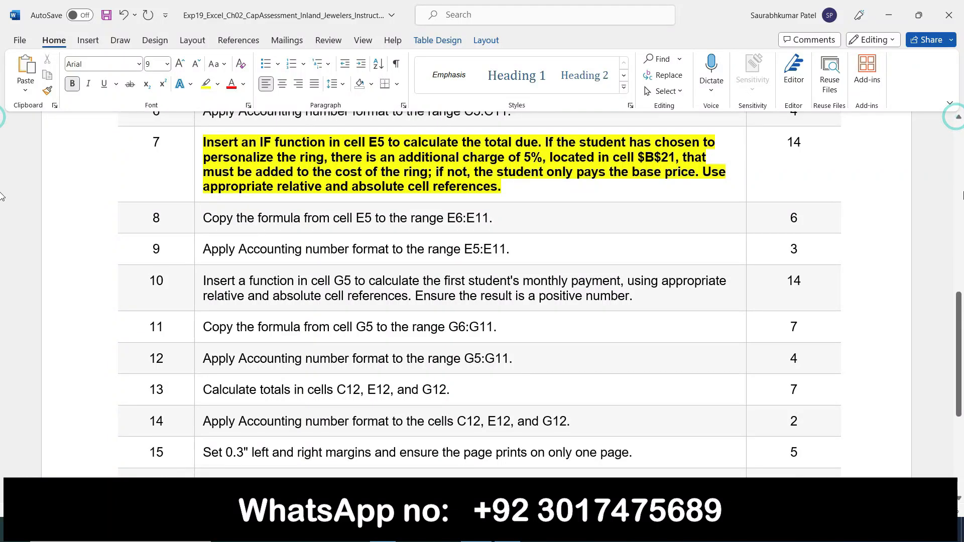
pyautogui.scroll(-1, 388, 207)
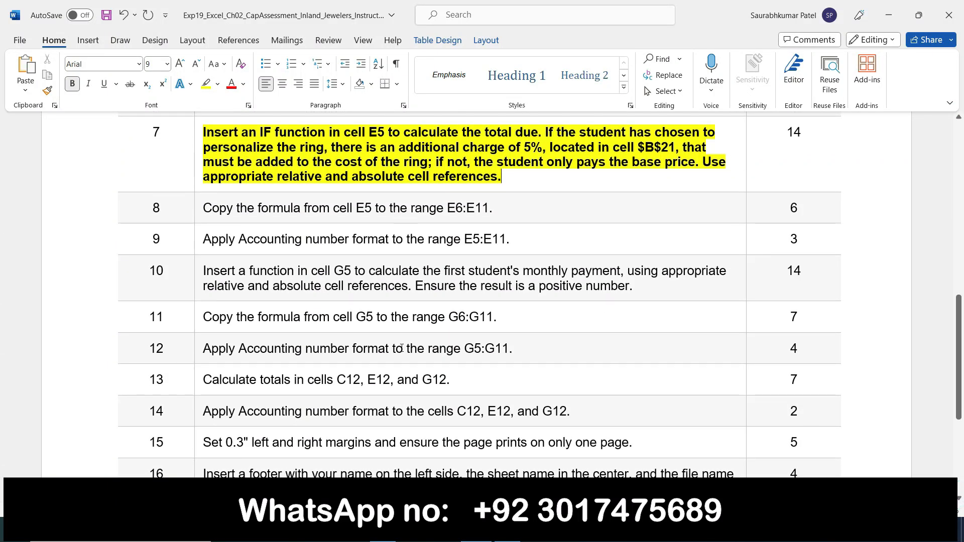
pyautogui.hotkey('alt', 'Tab')
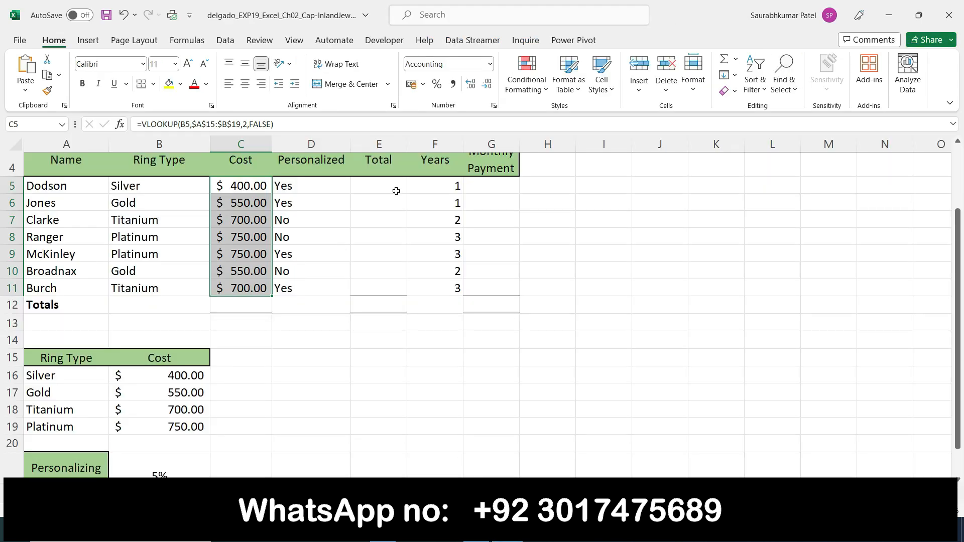
# Start an IF function in cell E5 with the logical test D5="Yes", consulting instruction 7 in Word
pyautogui.click(396, 191)
pyautogui.hotkey('alt', 'Tab')
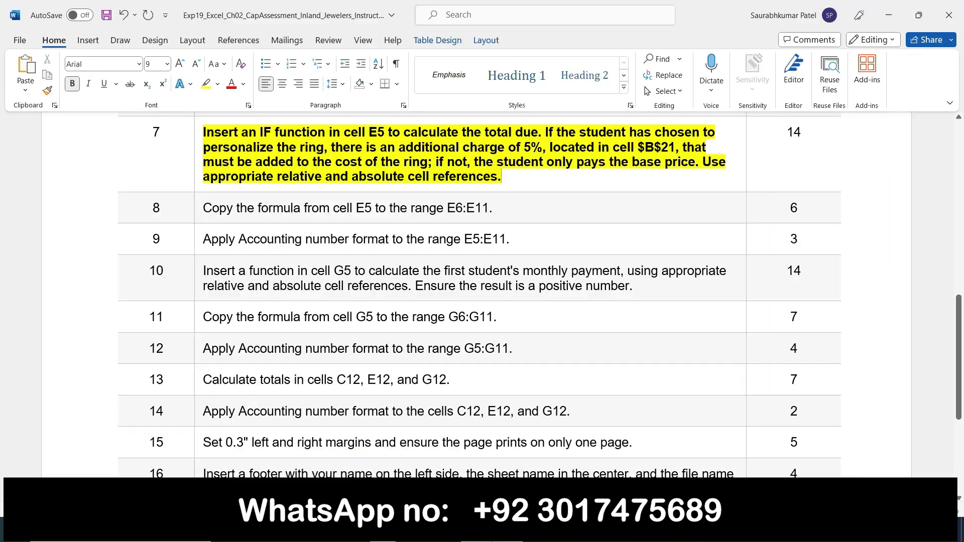
pyautogui.hotkey('alt', 'Tab')
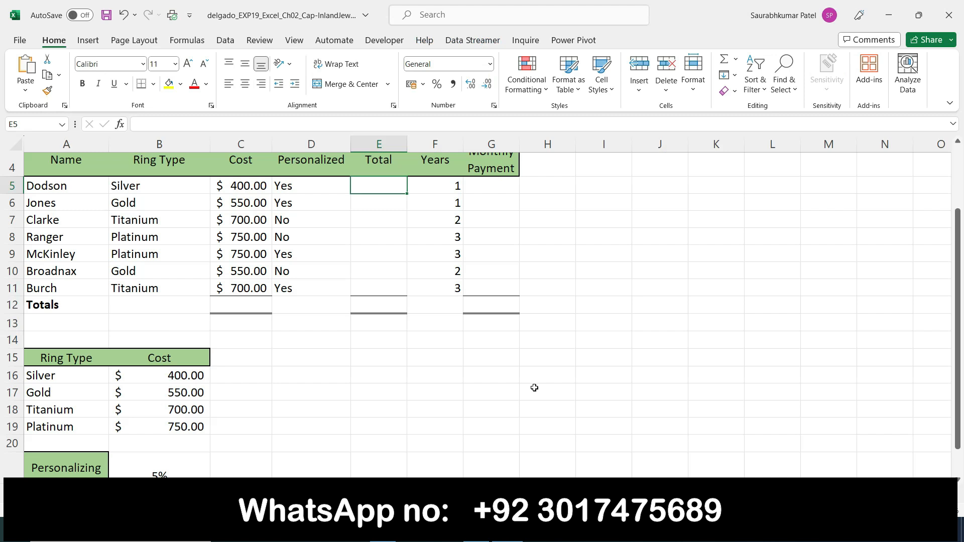
pyautogui.write('=if')
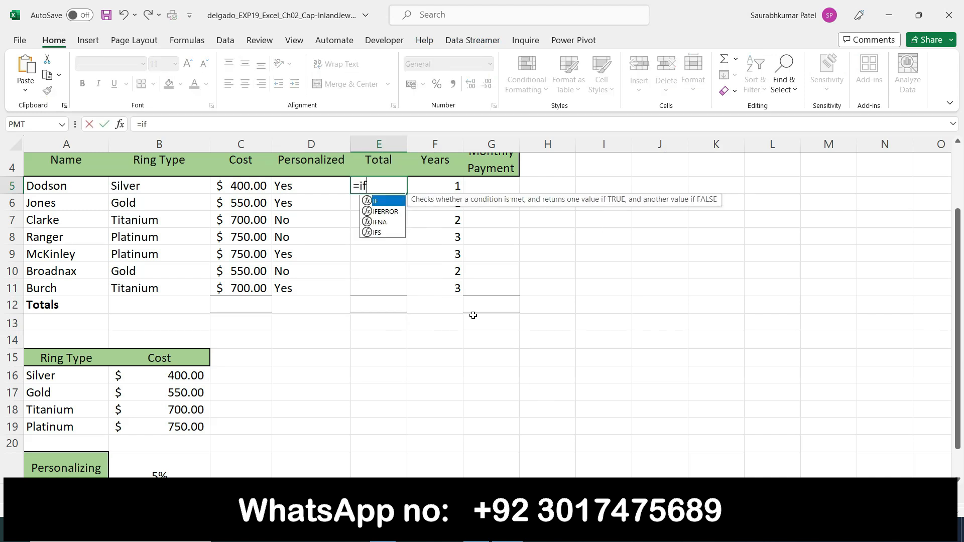
pyautogui.doubleClick(377, 200)
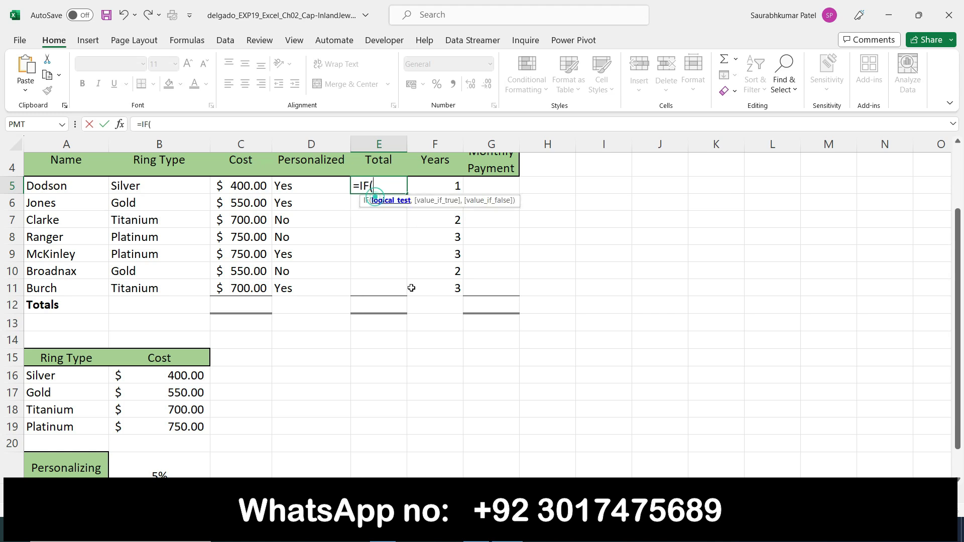
pyautogui.hotkey('alt', 'Tab')
pyautogui.click(286, 187)
pyautogui.write('=')
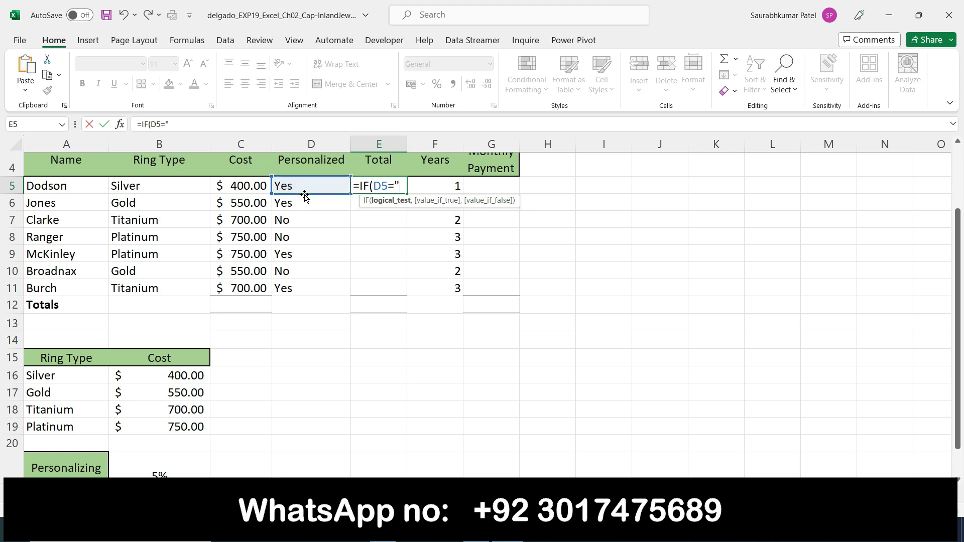
pyautogui.write('"Yes",')
# Complete the E5 formula with C5+(C5*$B$21) as the value if true, accept the proposed parenthesis correction, and reselect E5
pyautogui.click(255, 185)
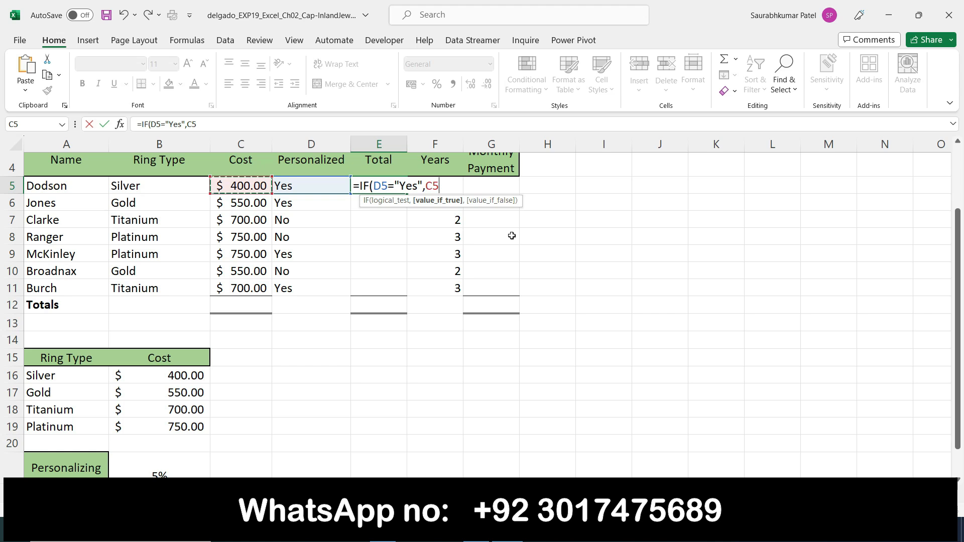
pyautogui.write('+(')
pyautogui.click(250, 184)
pyautogui.scroll(-2, 299, 301)
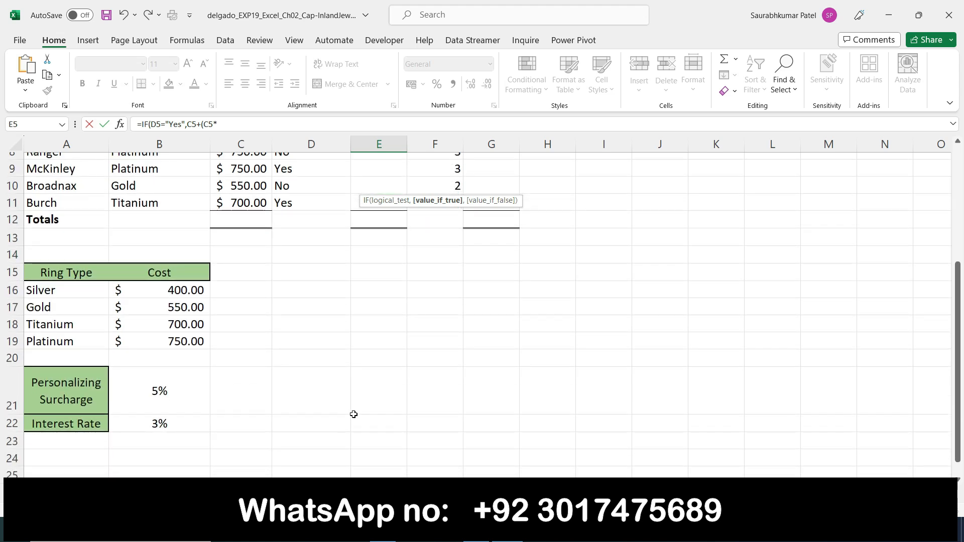
pyautogui.write('*')
pyautogui.click(154, 392)
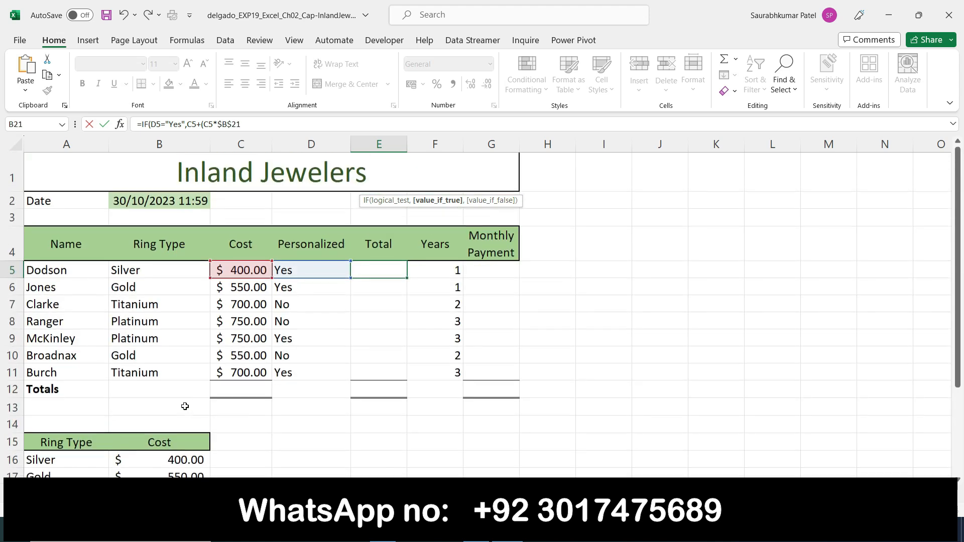
pyautogui.press('F4')
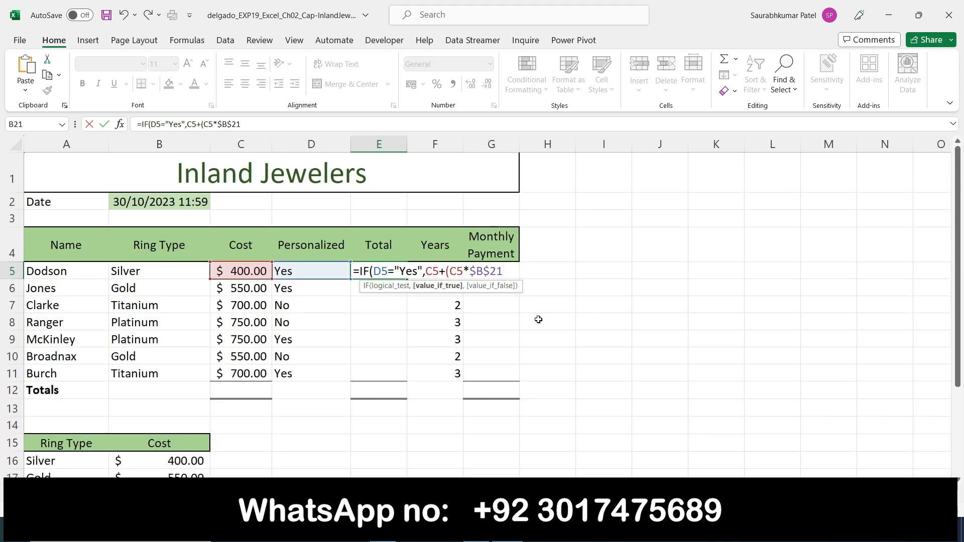
pyautogui.press('Return')
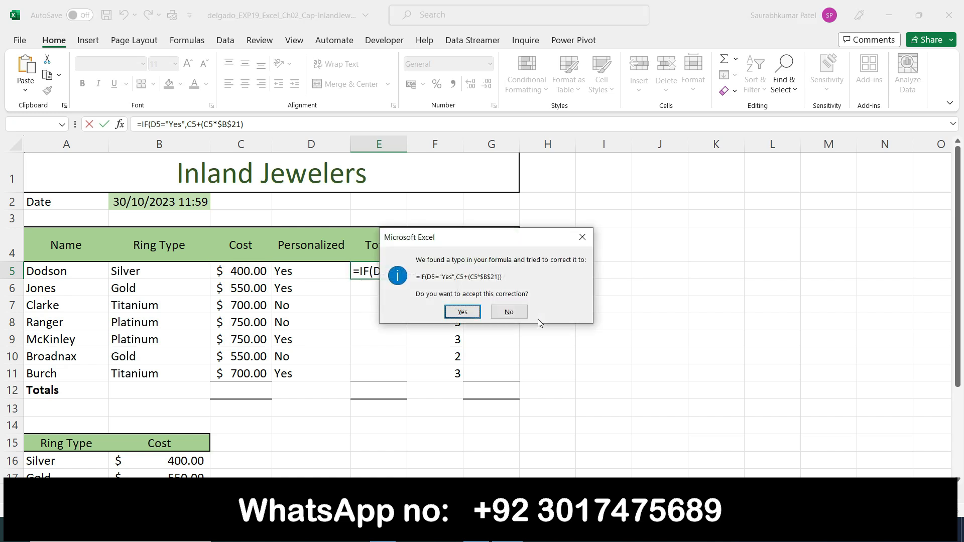
pyautogui.click(463, 312)
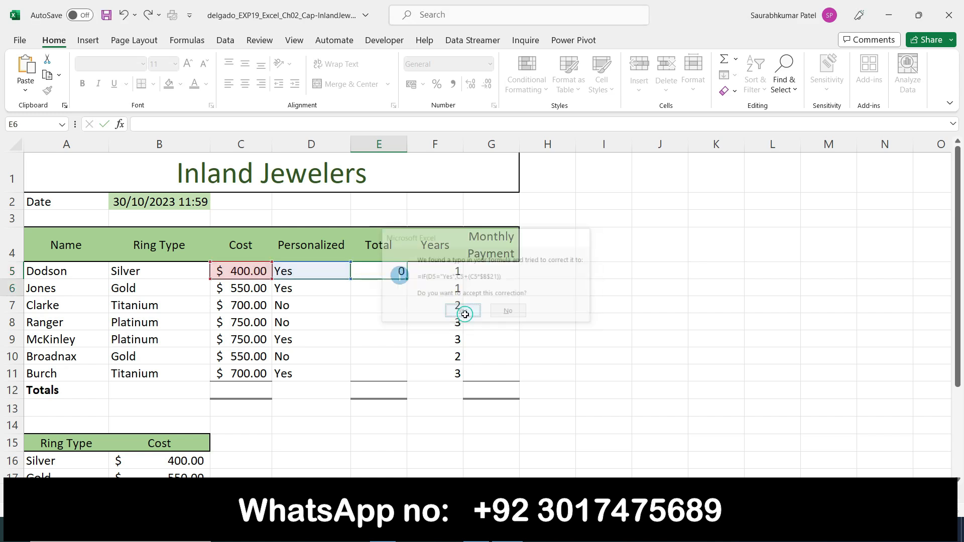
pyautogui.click(381, 272)
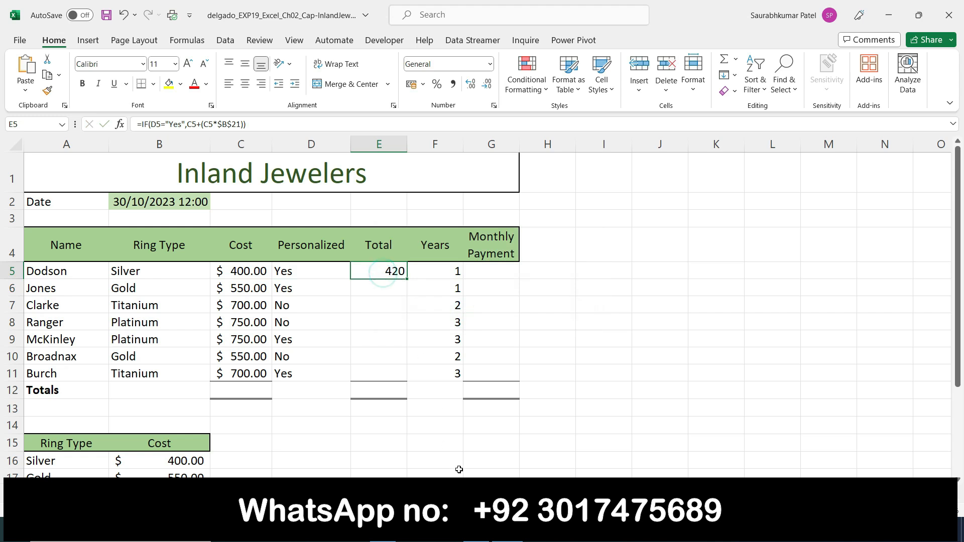
# Switch to Word and clear the bold and yellow highlighting from instruction 7
pyautogui.hotkey('alt', 'Tab')
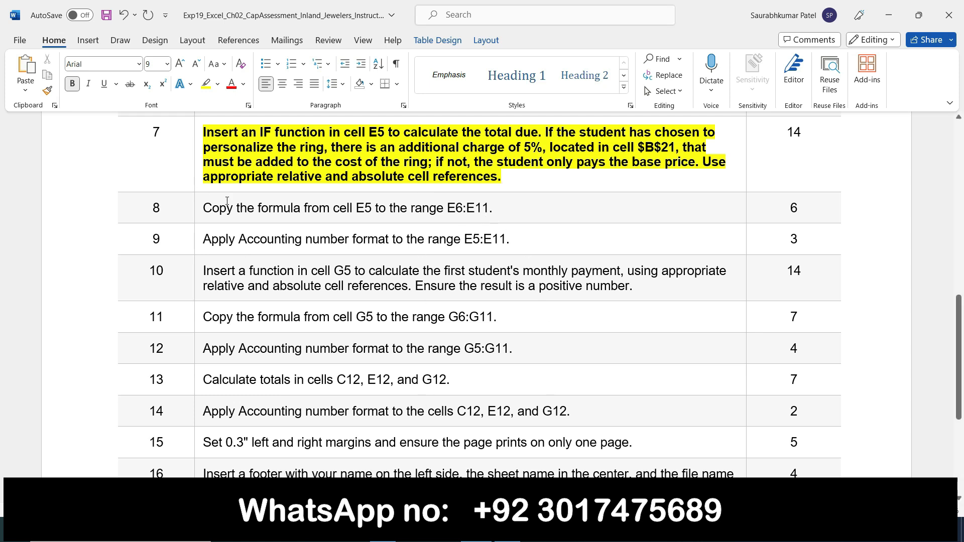
pyautogui.click(198, 136)
pyautogui.click(209, 114)
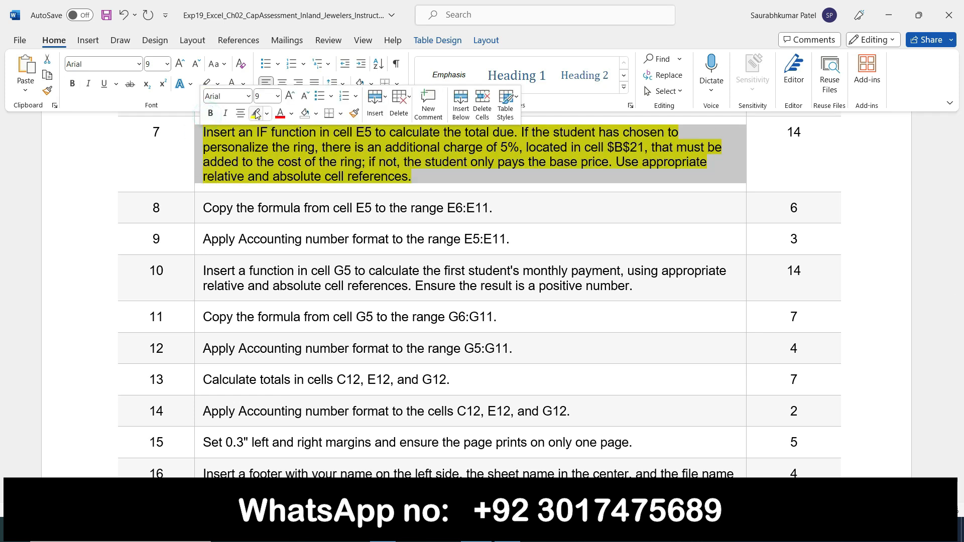
# In Excel, add C5 as the value if false in E5's IF function and copy the formula to E6:E11
pyautogui.hotkey('alt', 'Tab')
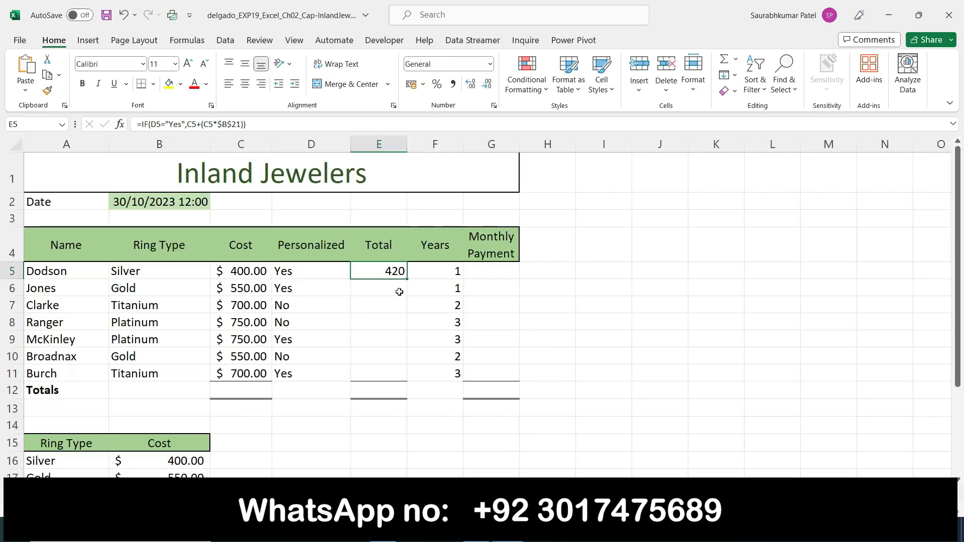
pyautogui.click(119, 124)
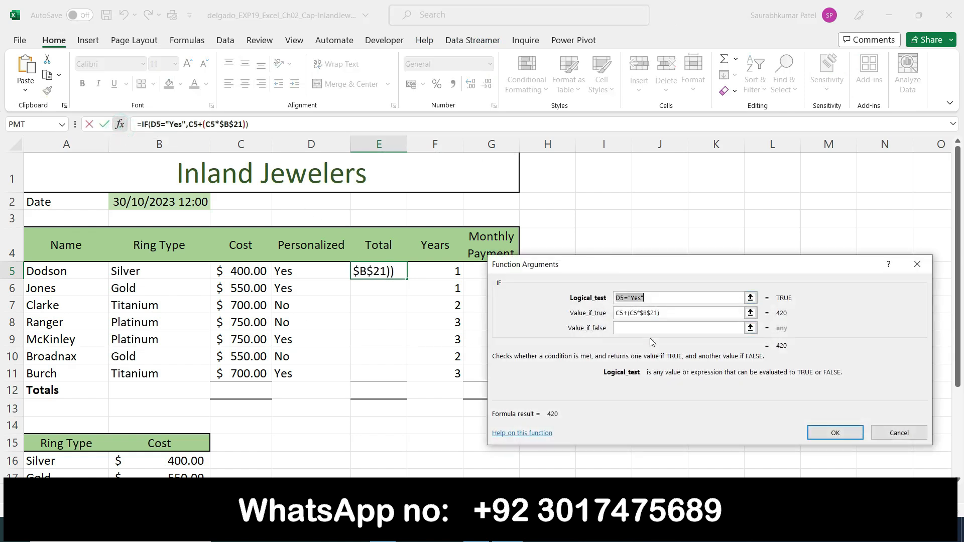
pyautogui.click(628, 327)
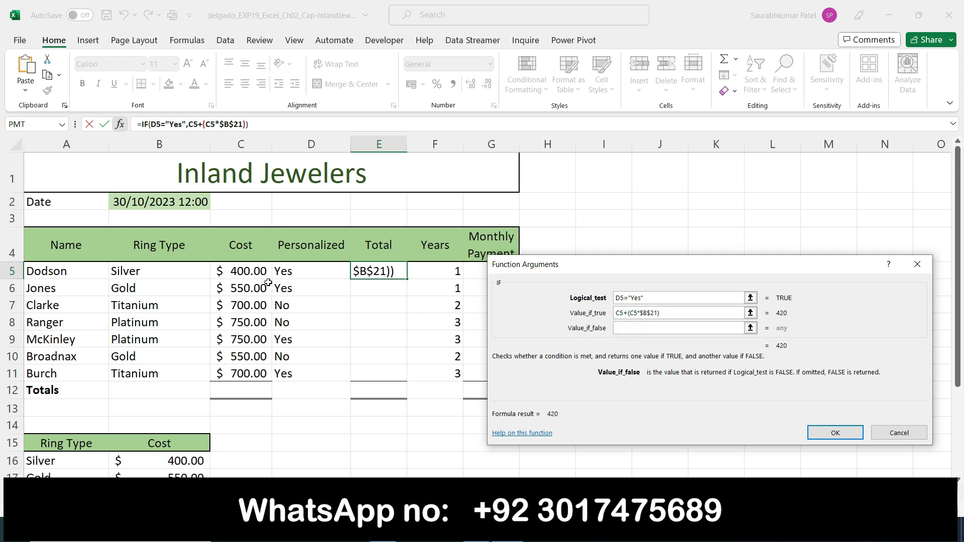
pyautogui.click(230, 267)
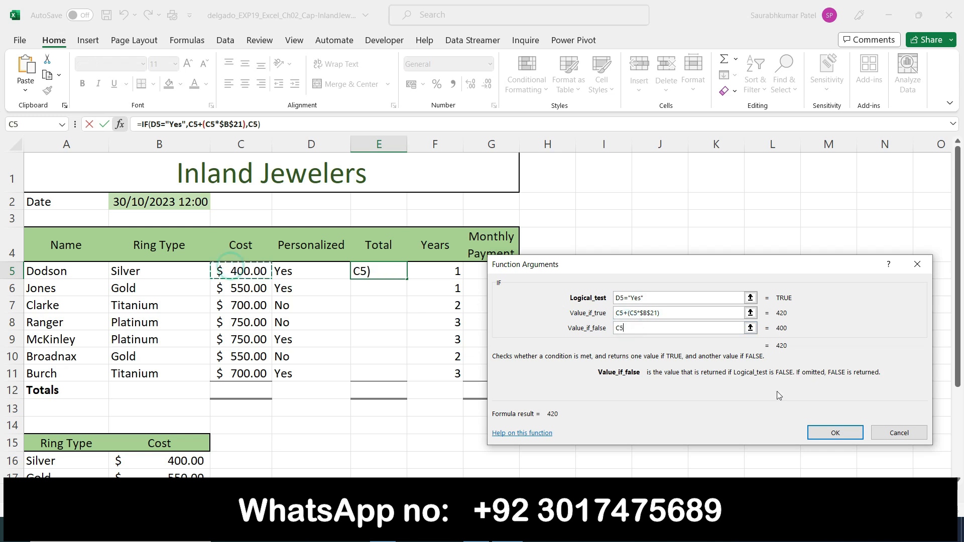
pyautogui.click(820, 432)
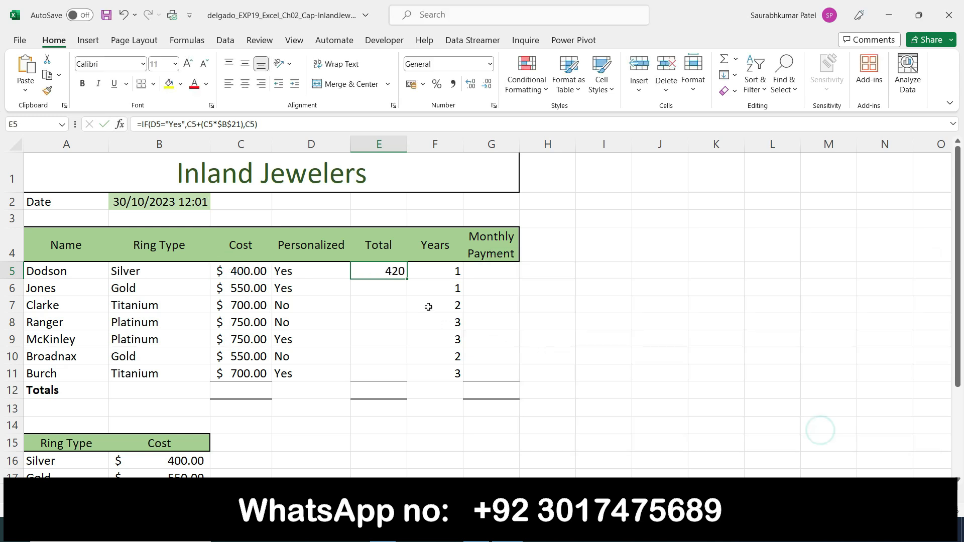
pyautogui.moveTo(406, 280); pyautogui.dragTo(424, 376)
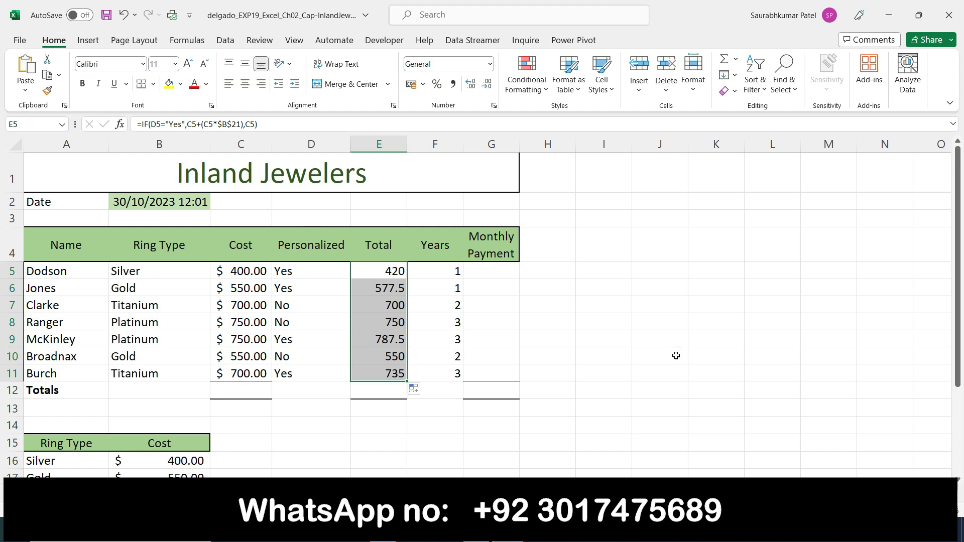
# Switch to Word and make instruction 9 bold with yellow highlighting
pyautogui.click(476, 530)
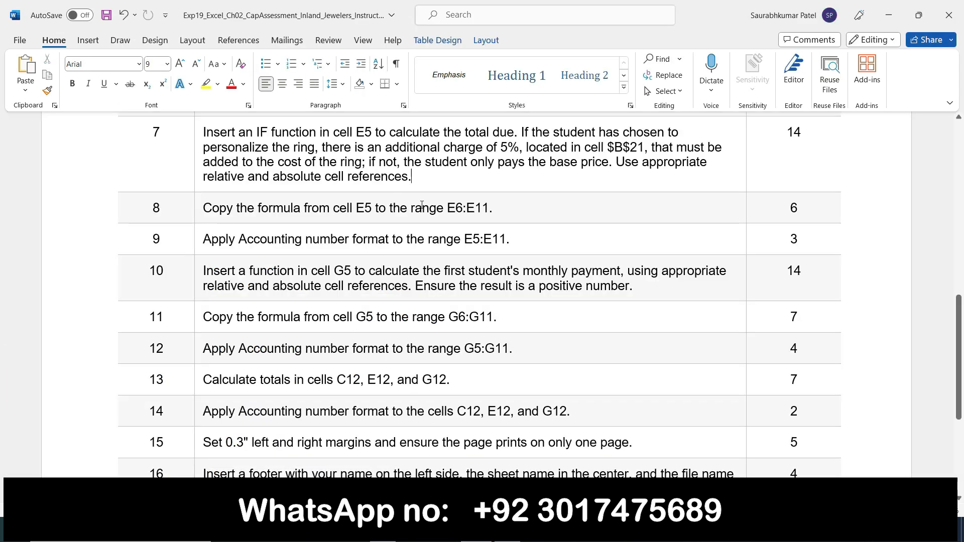
pyautogui.click(198, 245)
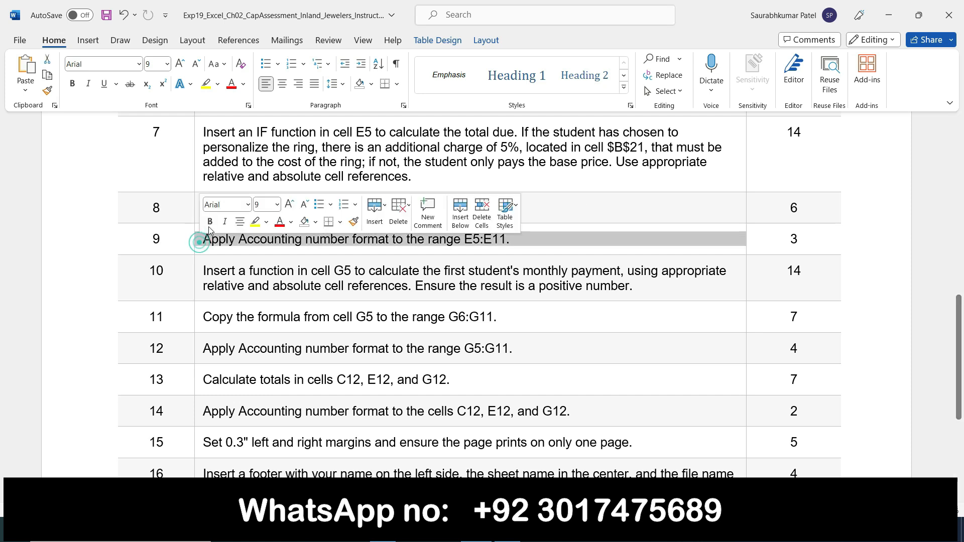
pyautogui.click(209, 222)
pyautogui.click(255, 221)
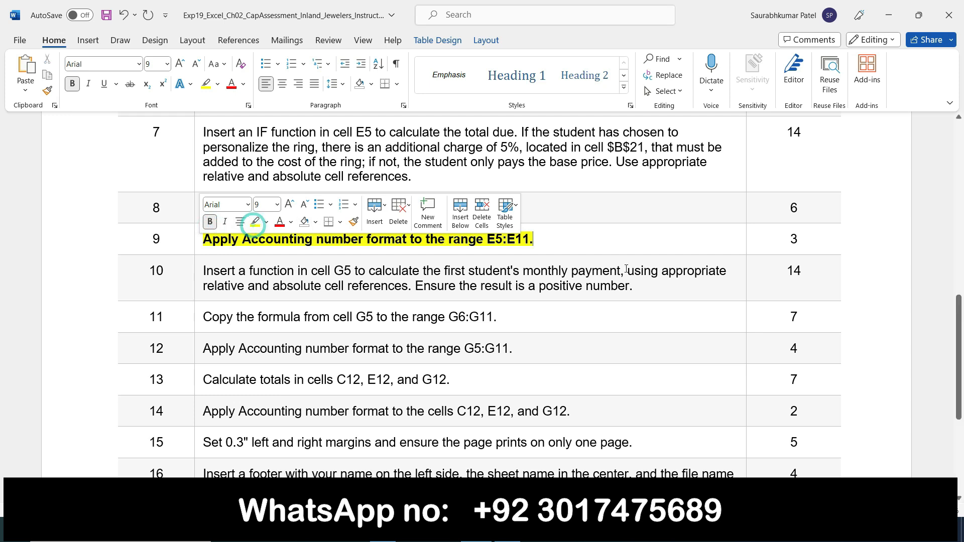
pyautogui.click(575, 248)
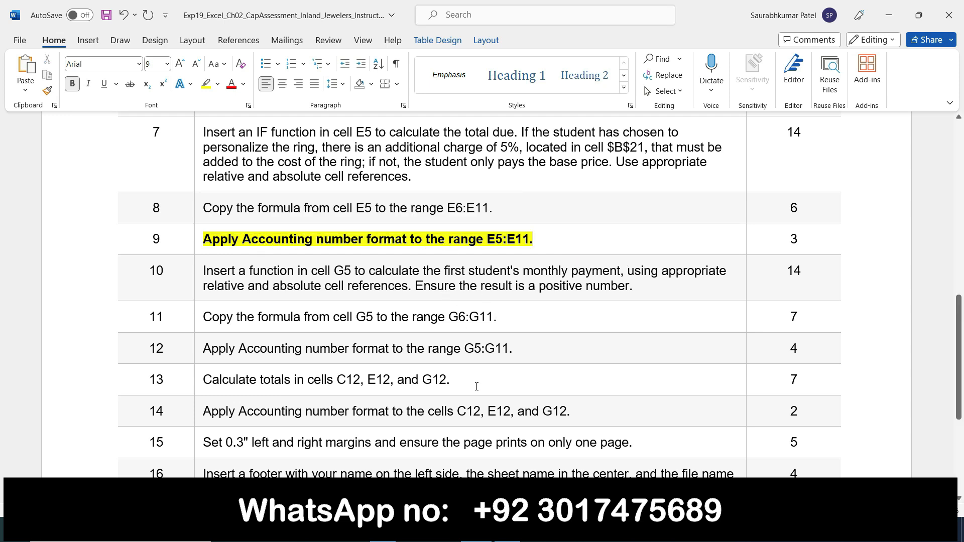
# Switch to Excel and apply the Accounting number format with the dollar symbol to the range E5:E11
pyautogui.hotkey('alt', 'Tab')
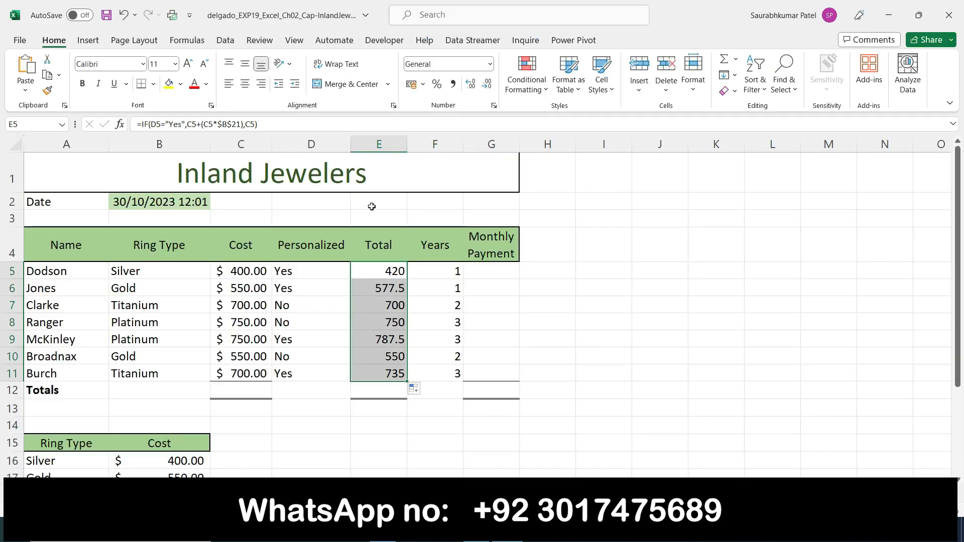
pyautogui.click(490, 64)
pyautogui.click(470, 164)
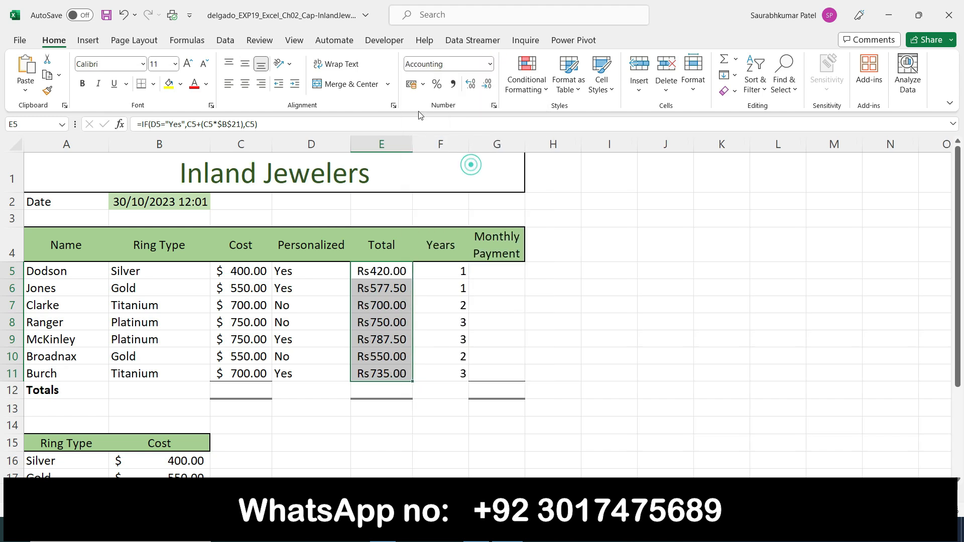
pyautogui.click(423, 84)
pyautogui.click(431, 103)
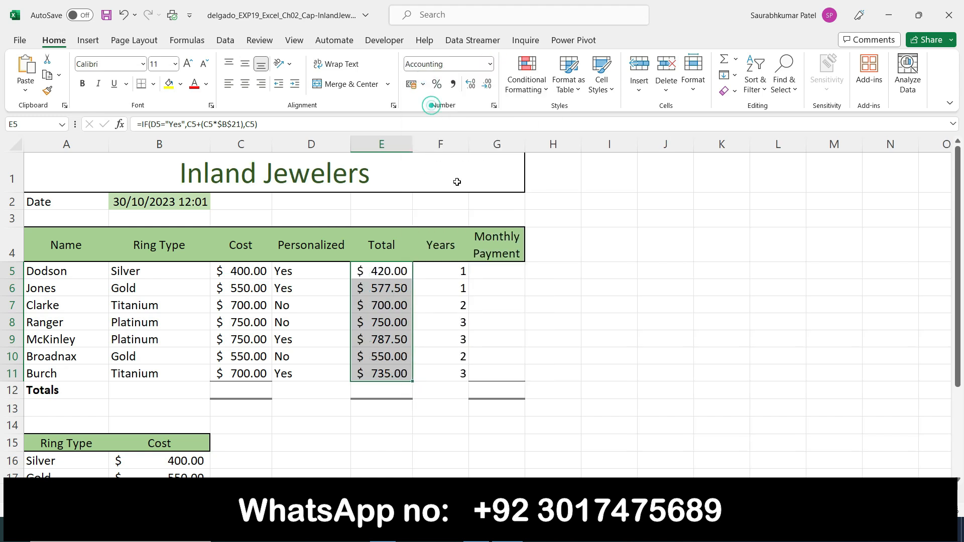
# Review the project description and instruction steps in Word, checking them against the Excel worksheet
pyautogui.click(476, 530)
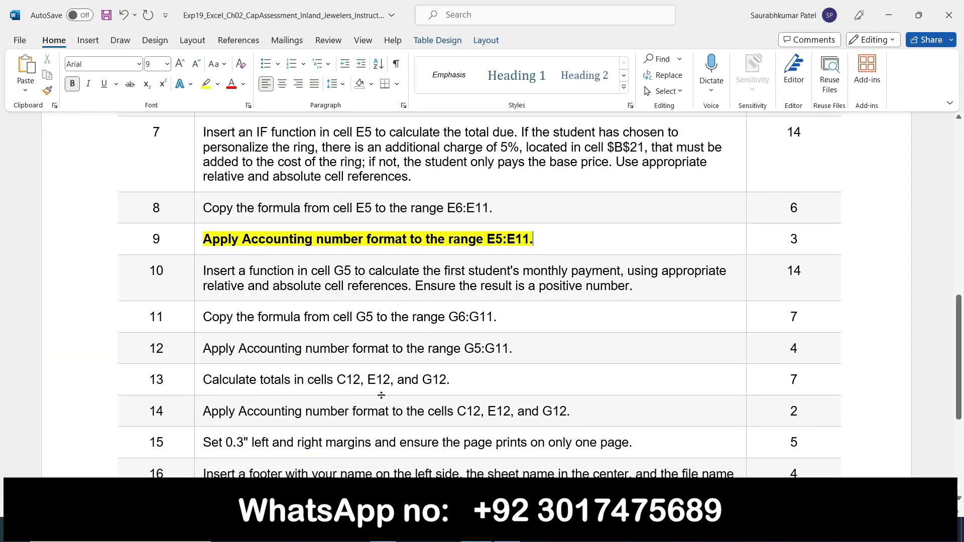
pyautogui.scroll(-3, 646, 360)
pyautogui.scroll(6, 648, 362)
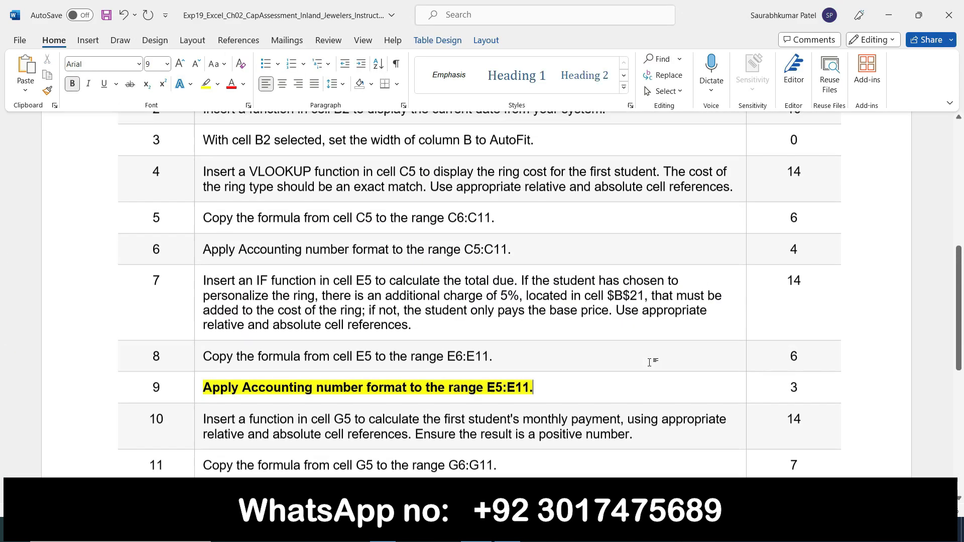
pyautogui.scroll(7, 651, 365)
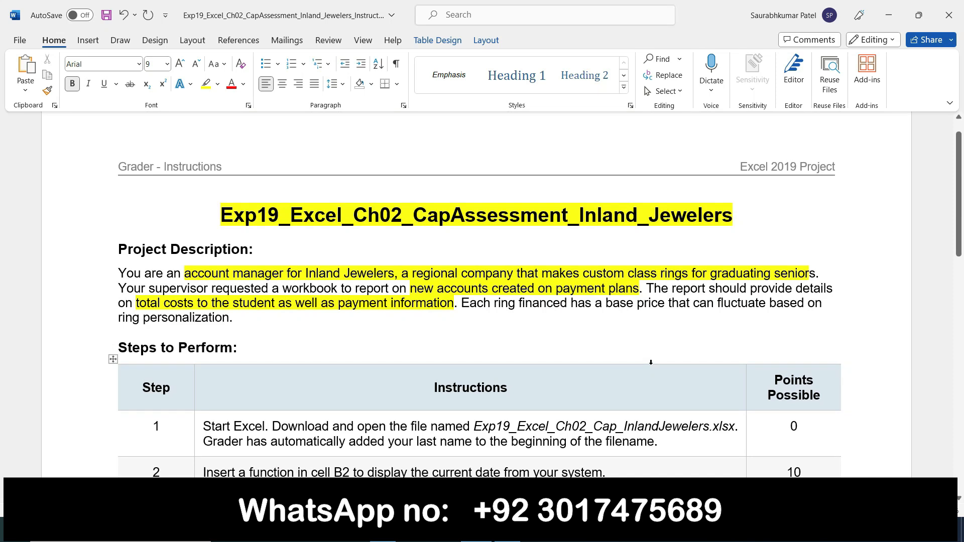
pyautogui.click(508, 529)
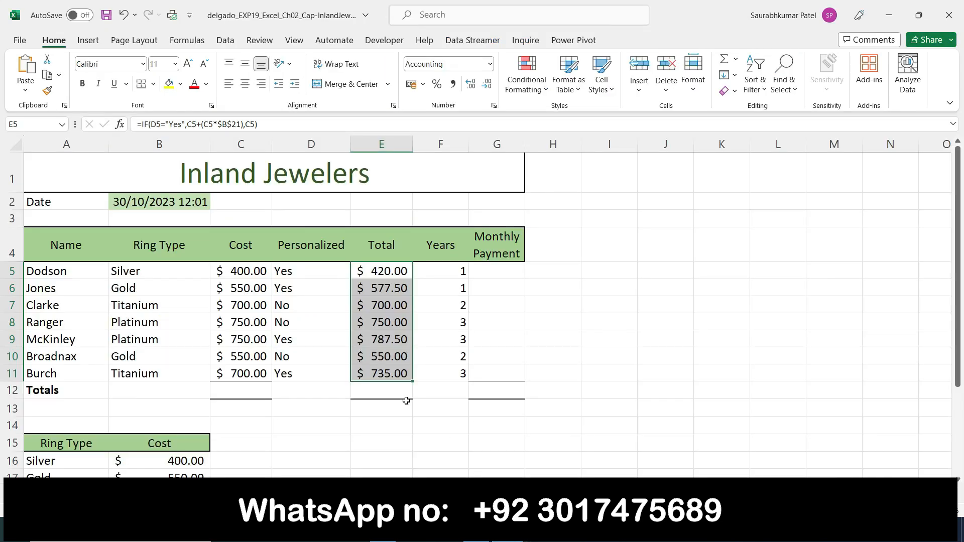
pyautogui.scroll(-2, 457, 439)
pyautogui.scroll(2, 457, 439)
pyautogui.click(476, 529)
pyautogui.scroll(-5, 706, 398)
pyautogui.scroll(-3, 708, 399)
pyautogui.scroll(10, 711, 399)
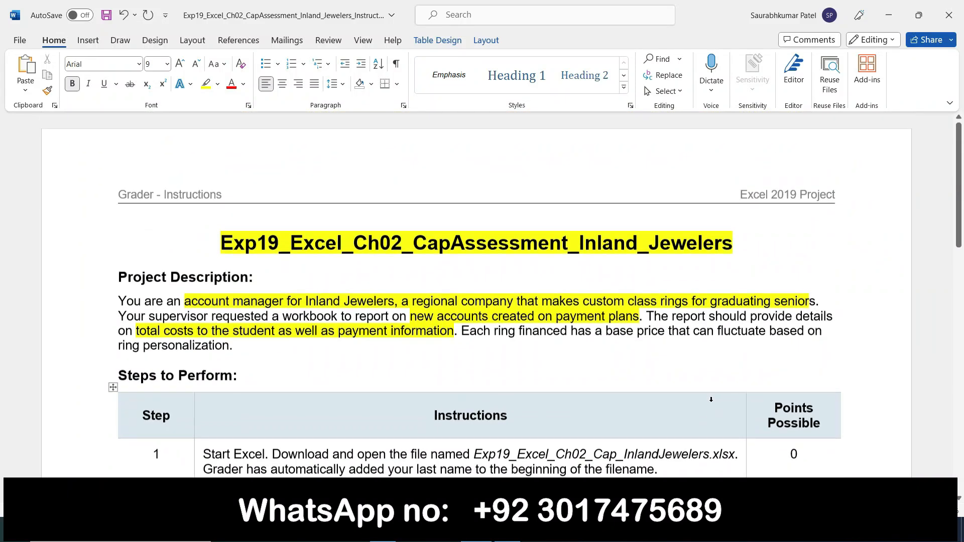
pyautogui.scroll(-2, 711, 400)
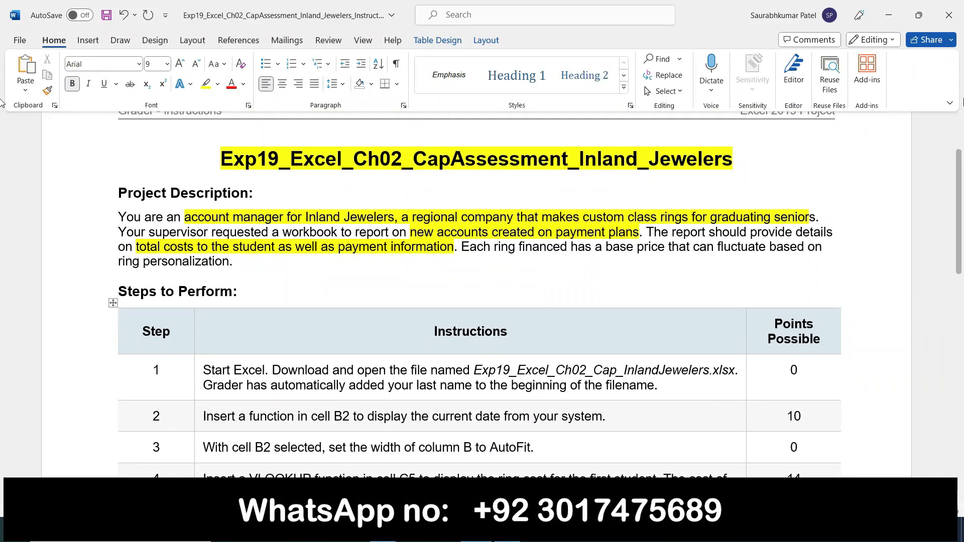
pyautogui.click(963, 121)
pyautogui.click(963, 121)
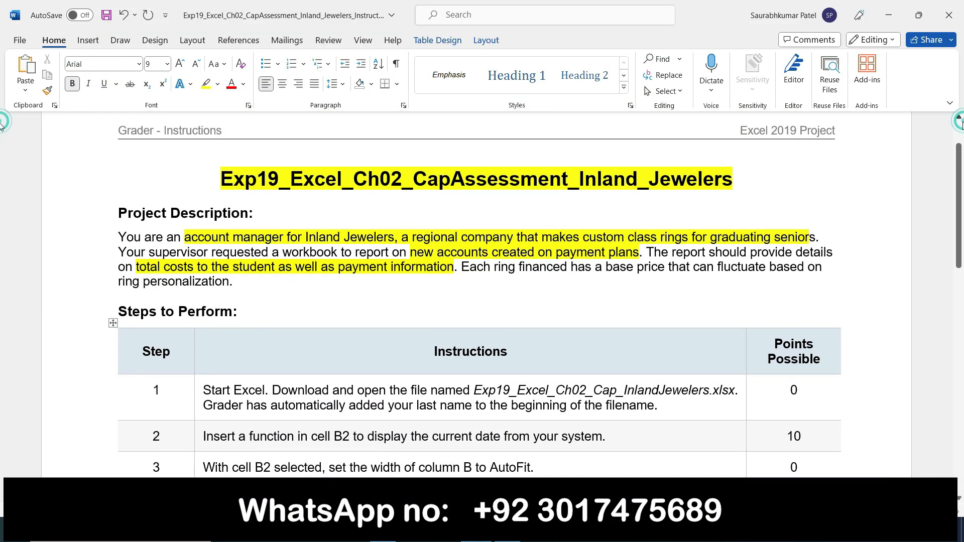